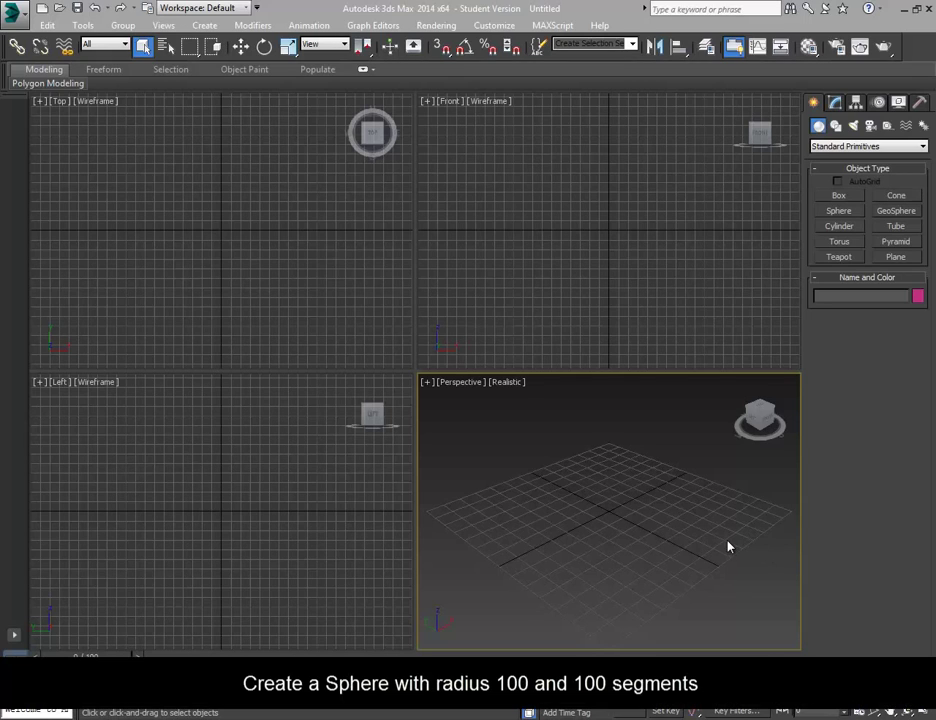
Maximize the Perspective viewport and draw a sphere out from the grid centre
alt+middle_drag(729, 545, 649, 547)
key(alt+w)
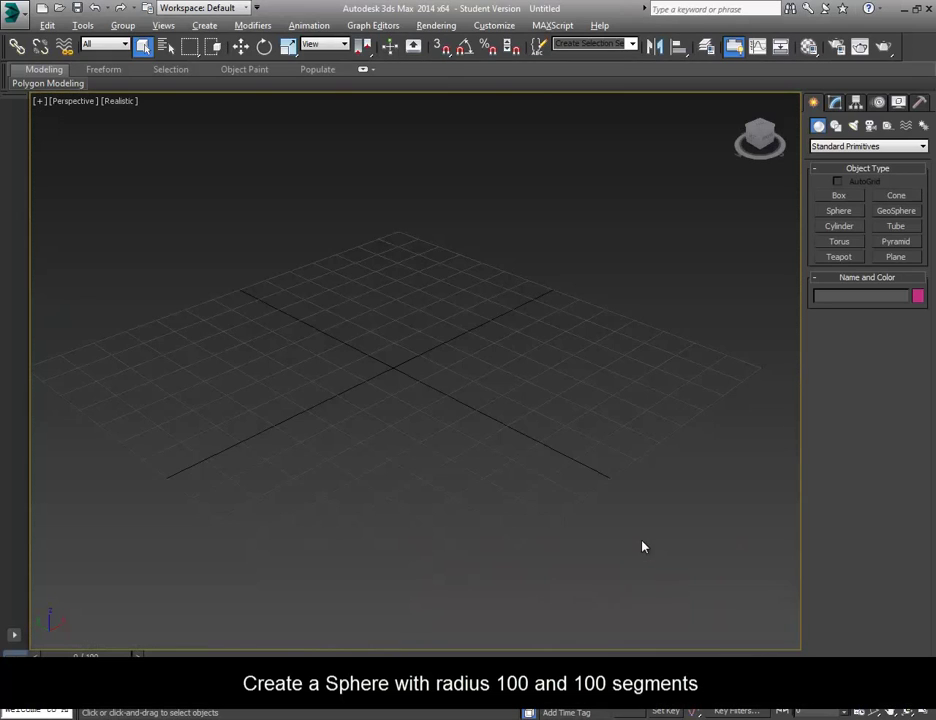
click(840, 211)
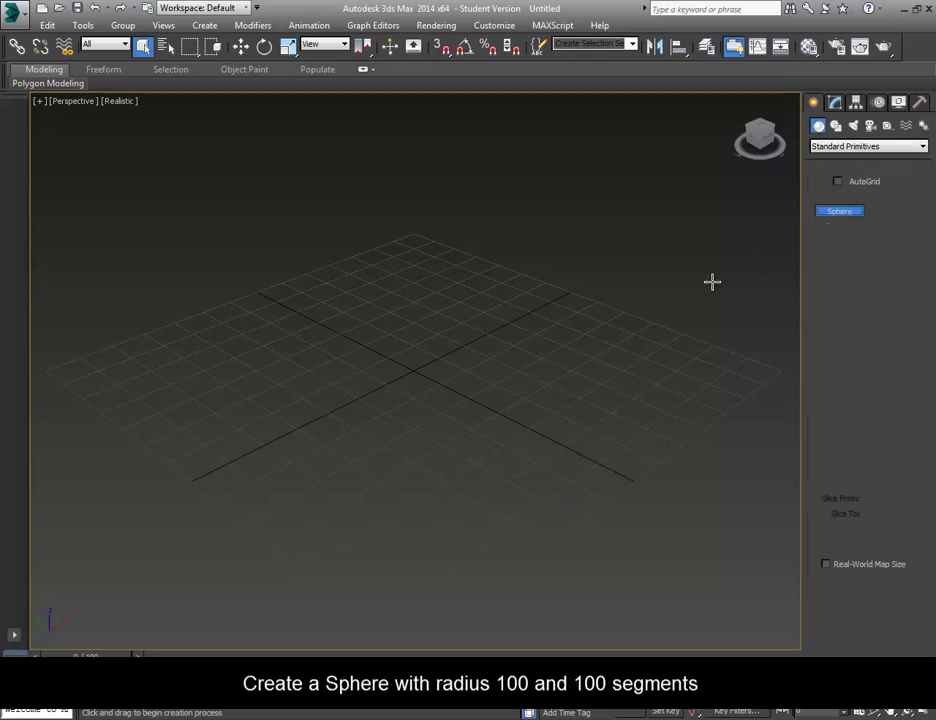
mouse_move(411, 368)
mouse_down()
mouse_move(647, 440)
mouse_move(640, 430)
mouse_up()
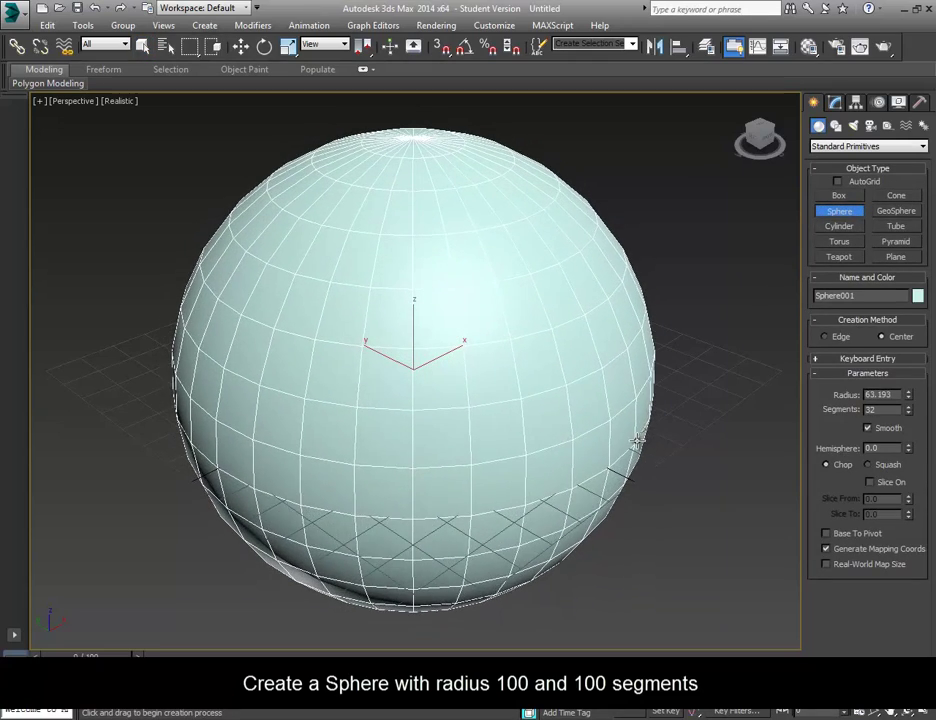
mouse_move(554, 413)
alt+middle_down()
mouse_move(679, 378)
mouse_move(615, 405)
mouse_move(660, 400)
alt+middle_up()
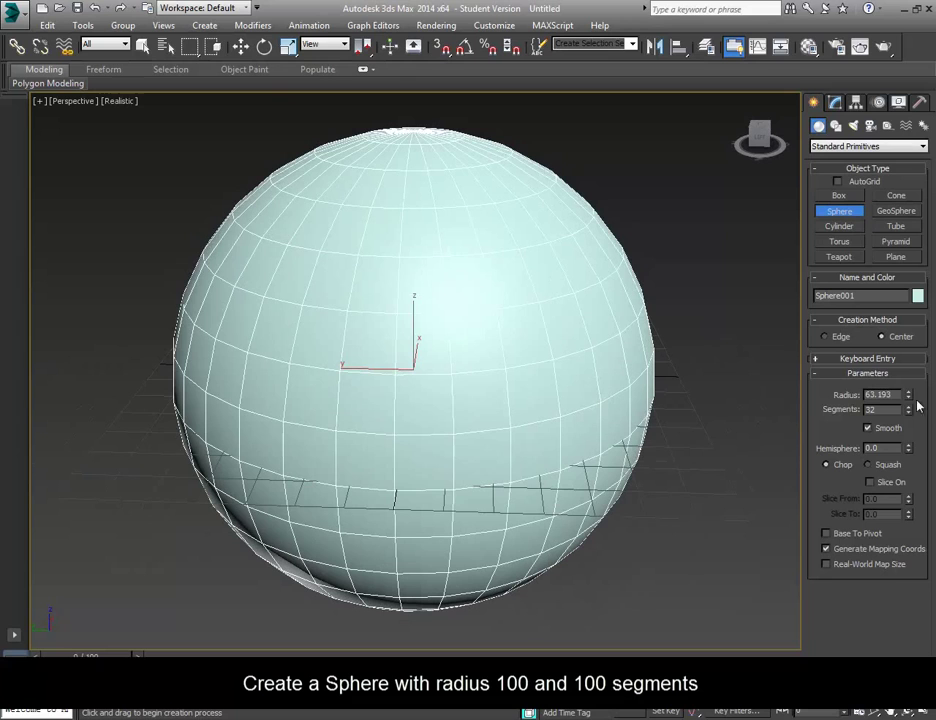
Set the sphere's radius to 100 and segments to 100, then reselect it
double_click(890, 394)
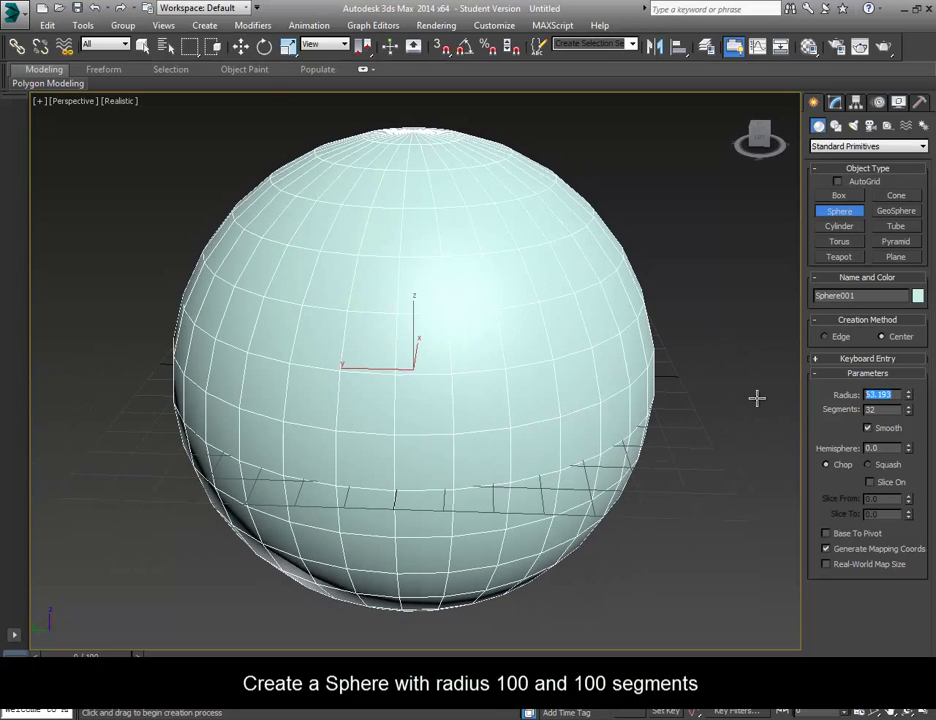
text(100)
key(Return)
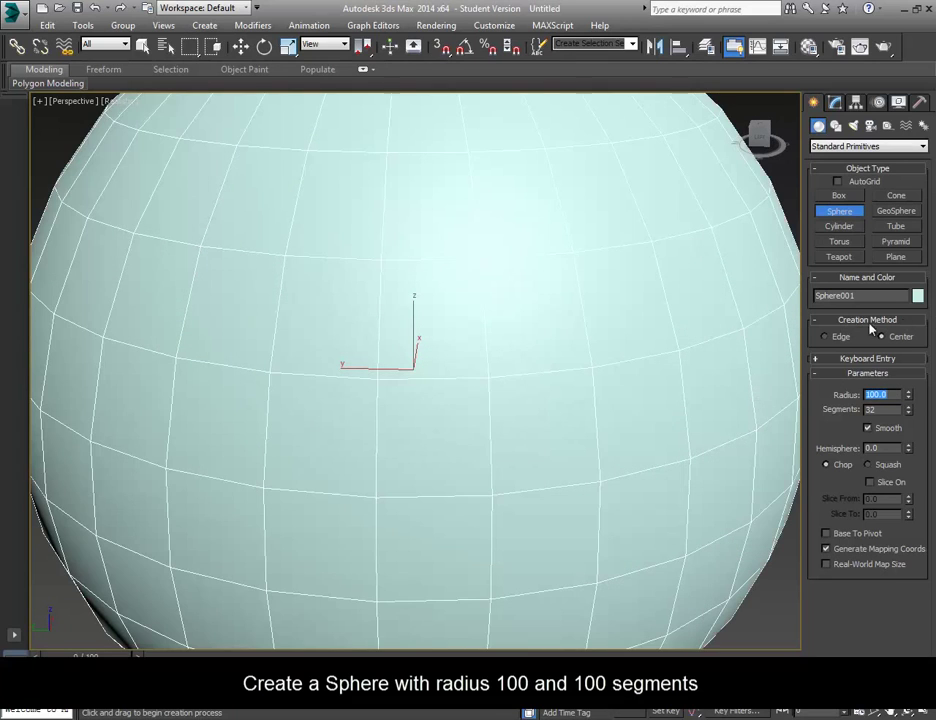
scroll(328, 390, down, 4)
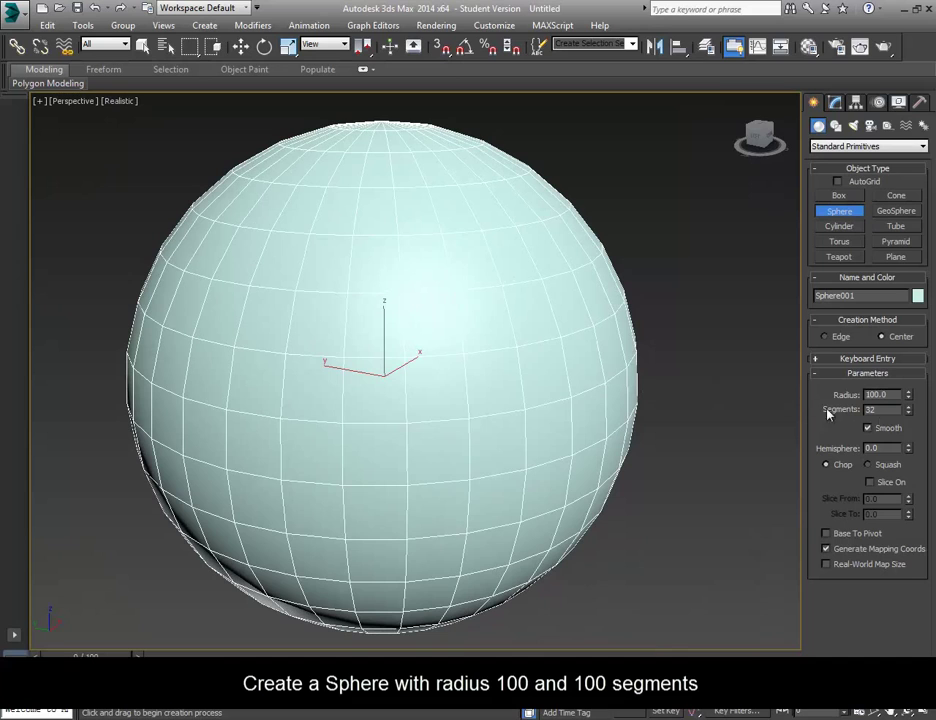
click(884, 409)
text(99)
text(100)
key(Return)
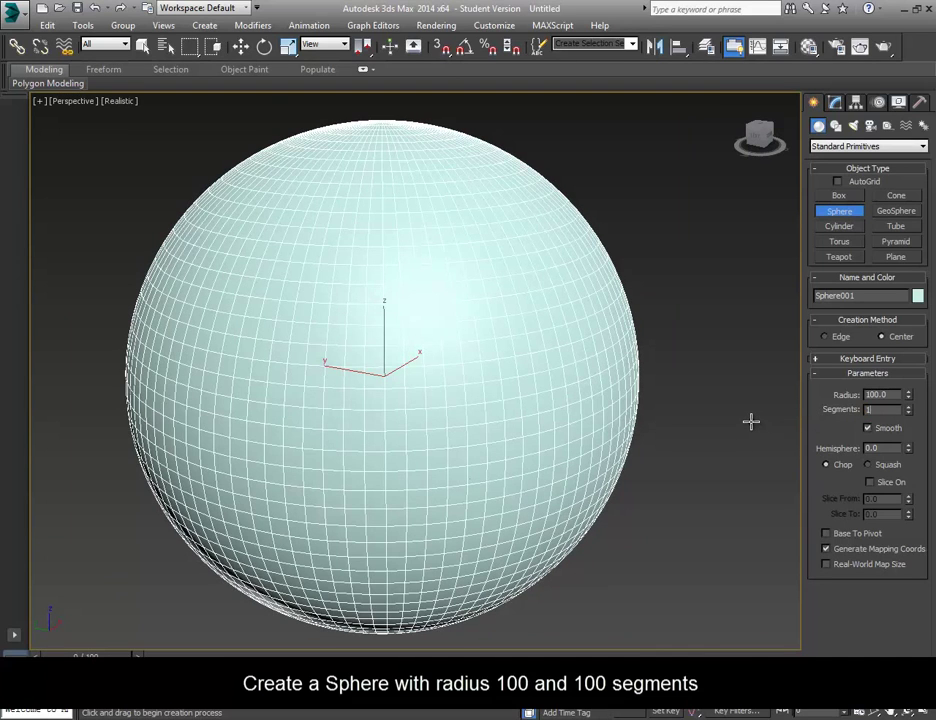
right_click(709, 453)
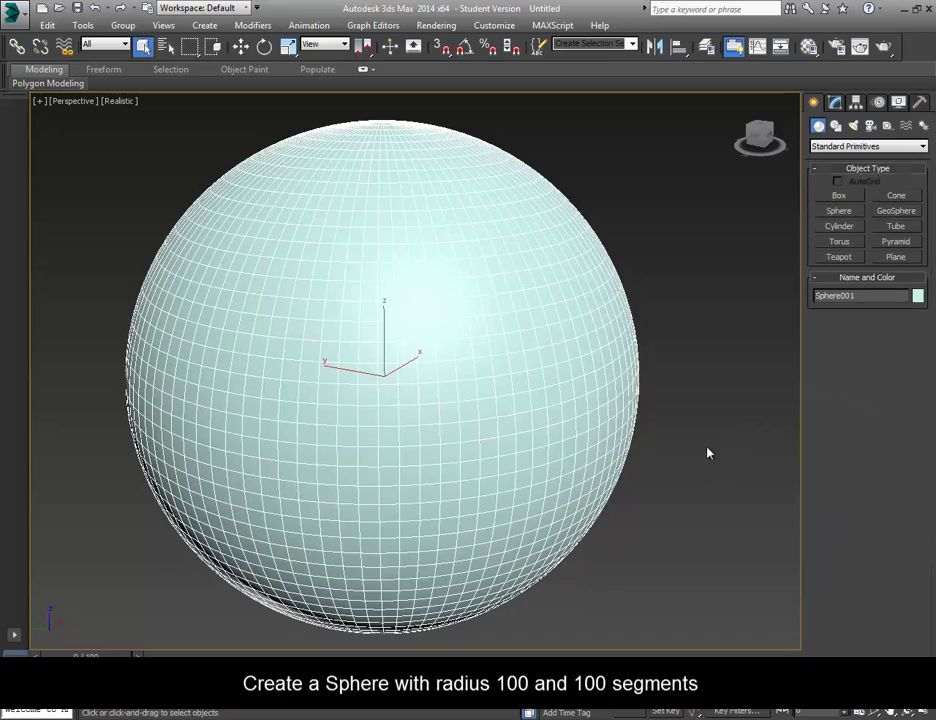
click(674, 408)
click(566, 403)
mouse_move(480, 355)
alt+middle_down()
mouse_move(566, 355)
mouse_move(676, 435)
mouse_move(537, 407)
mouse_move(497, 367)
mouse_move(706, 269)
alt+middle_up()
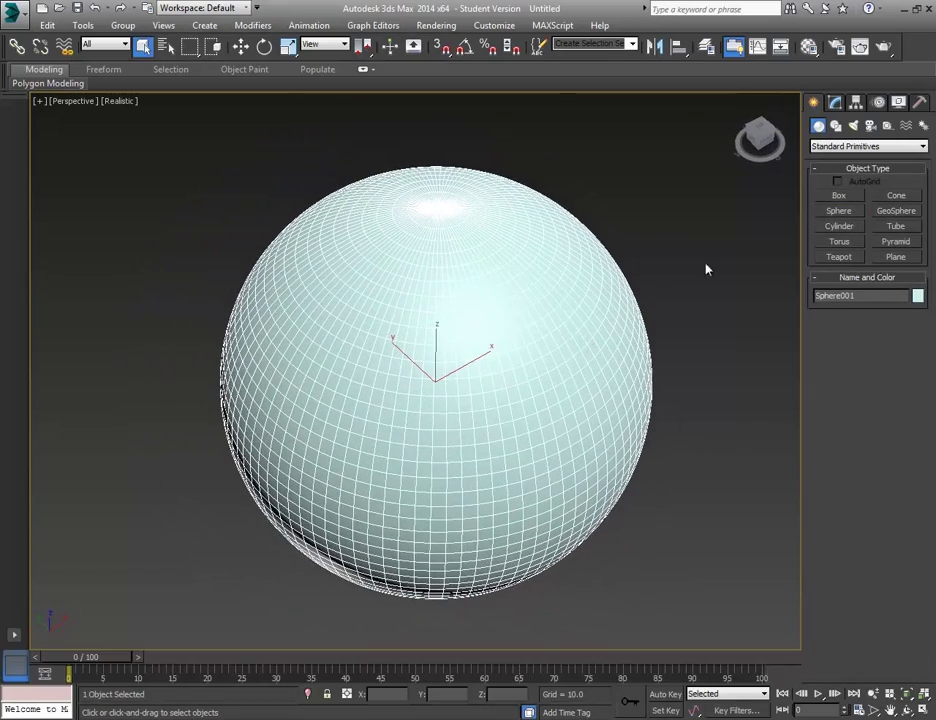
Load earth-map-huge.jpg from the earth proj folder as the Bitmap diffuse map of 01 - Default
click(808, 47)
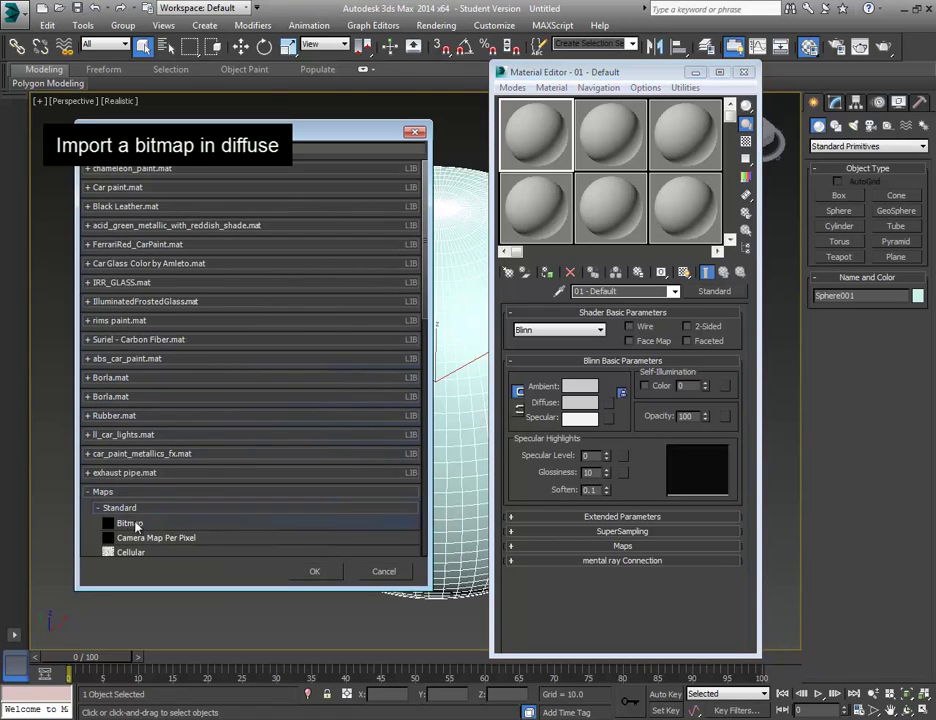
double_click(125, 527)
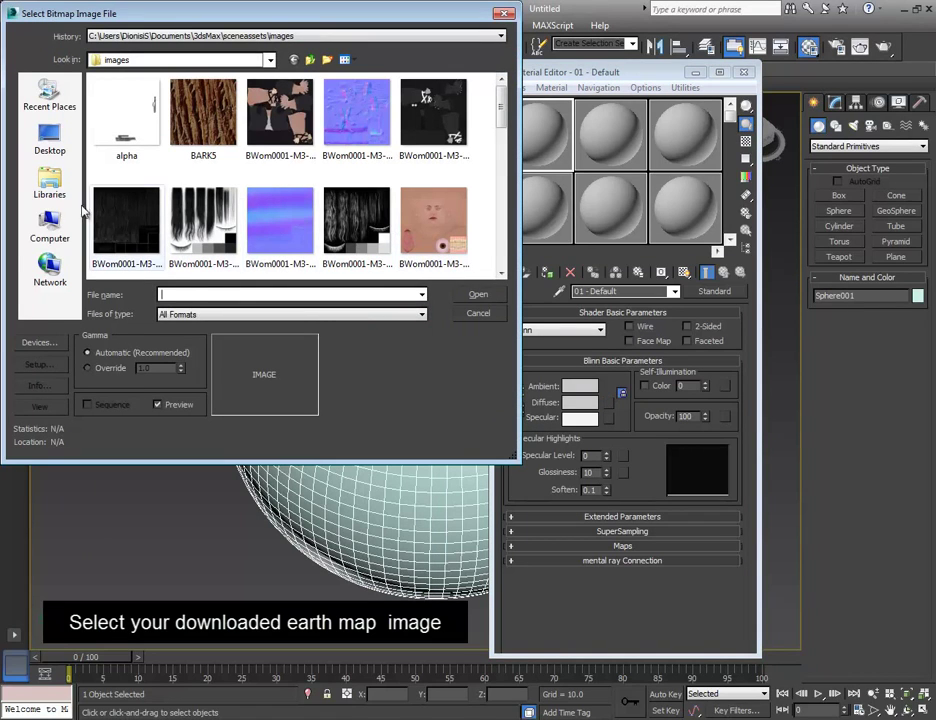
click(48, 182)
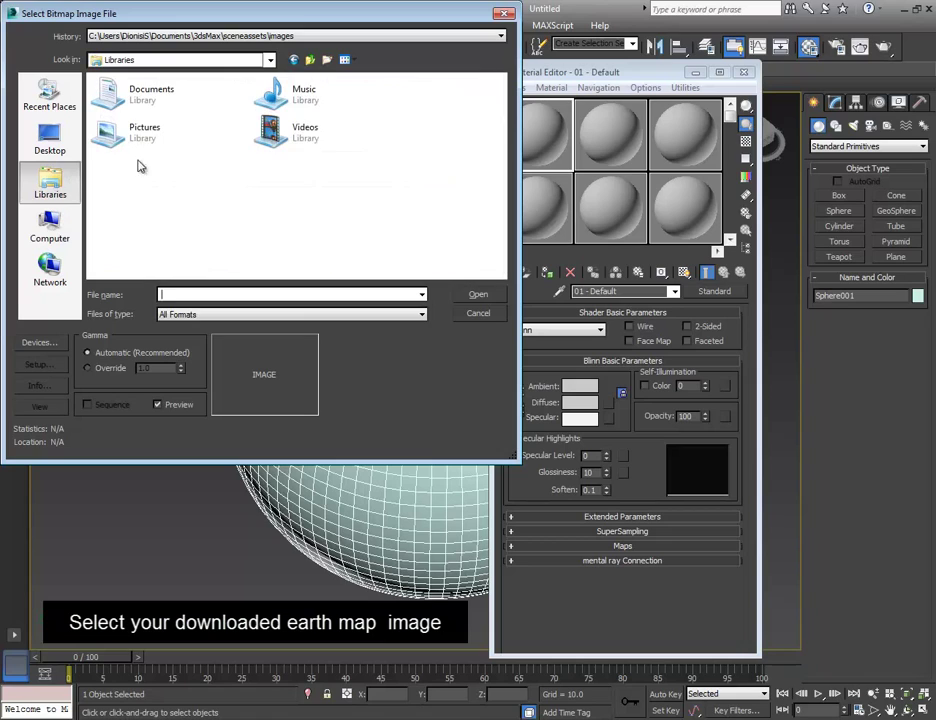
double_click(272, 130)
double_click(120, 121)
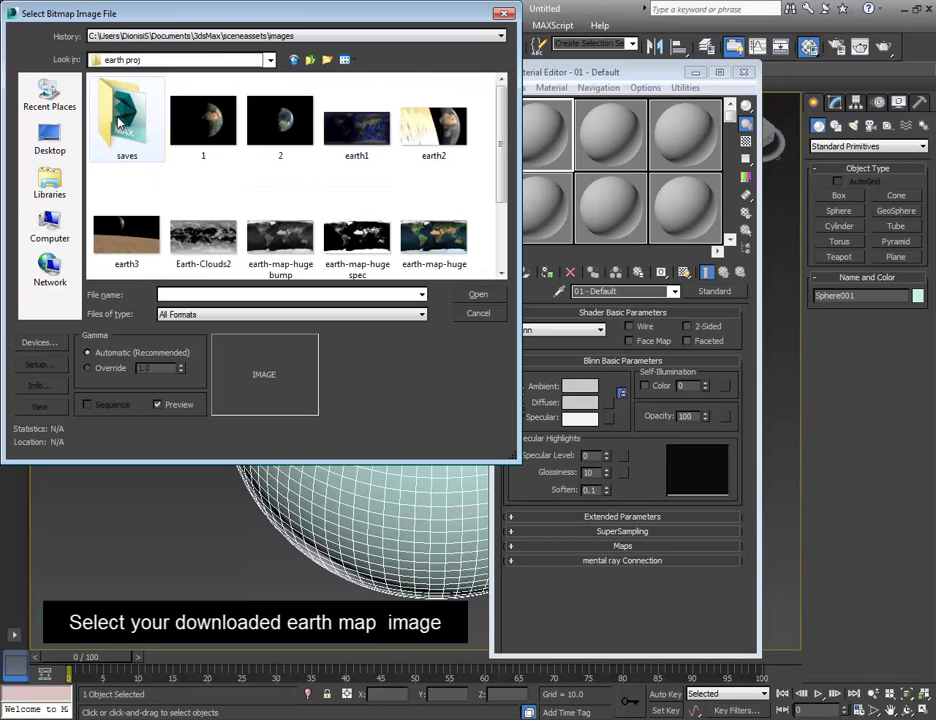
scroll(180, 155, down, 2)
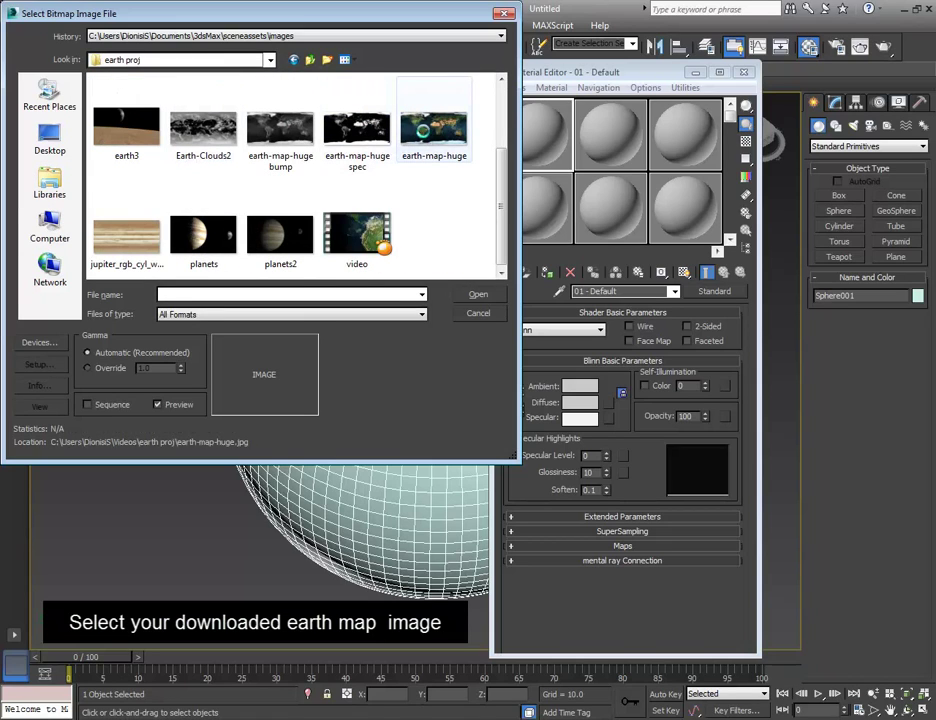
click(423, 130)
click(486, 298)
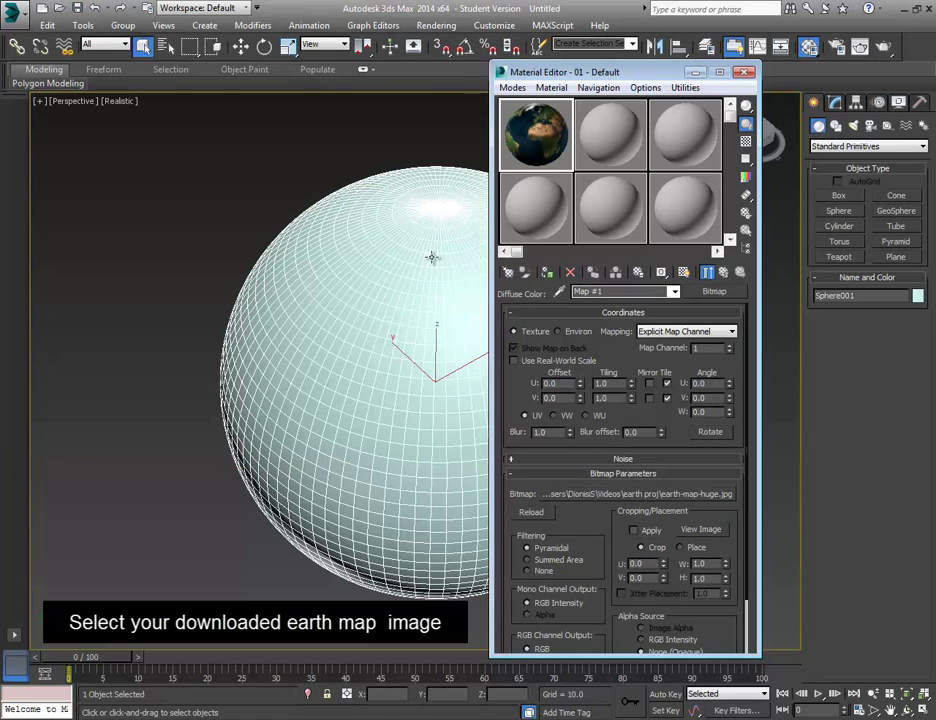
Copy the earth-map-huge diffuse map into the Bump slot of 01 - Default at amount 30
double_click(536, 135)
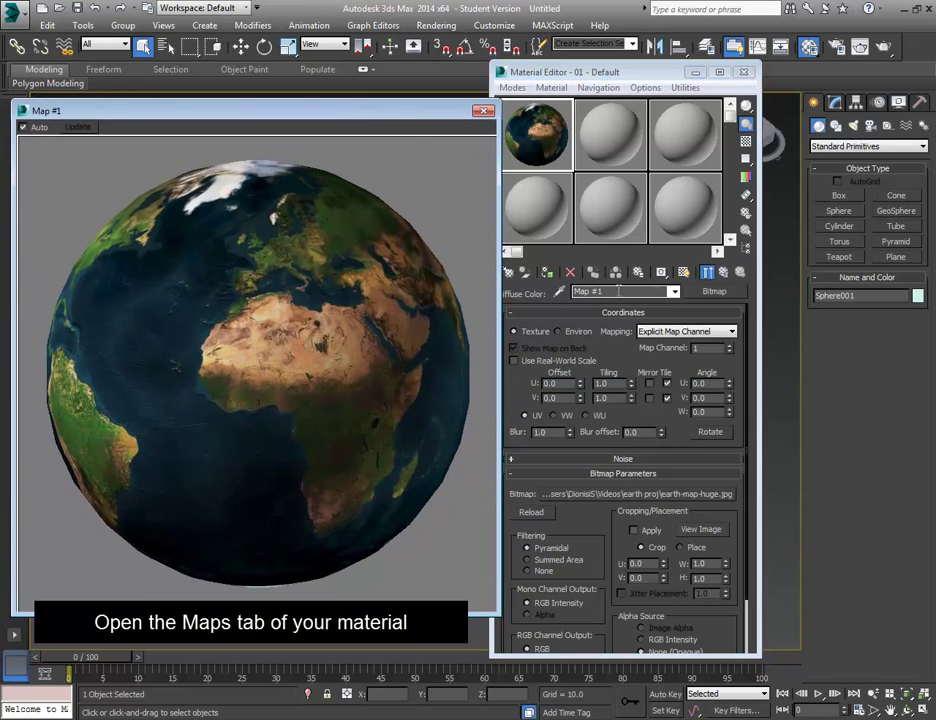
click(675, 292)
click(603, 305)
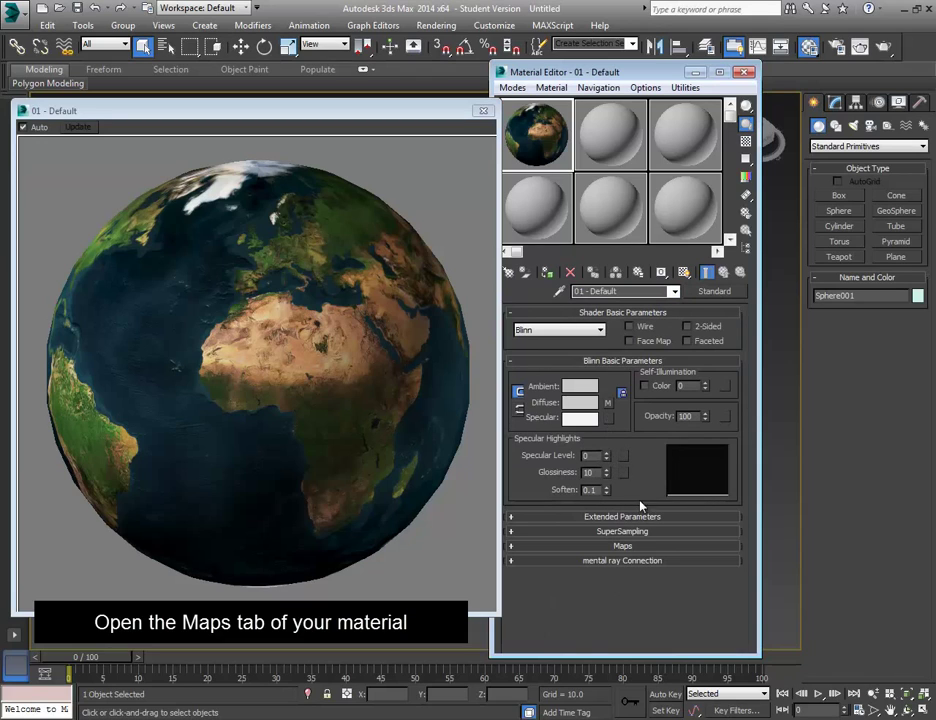
click(638, 547)
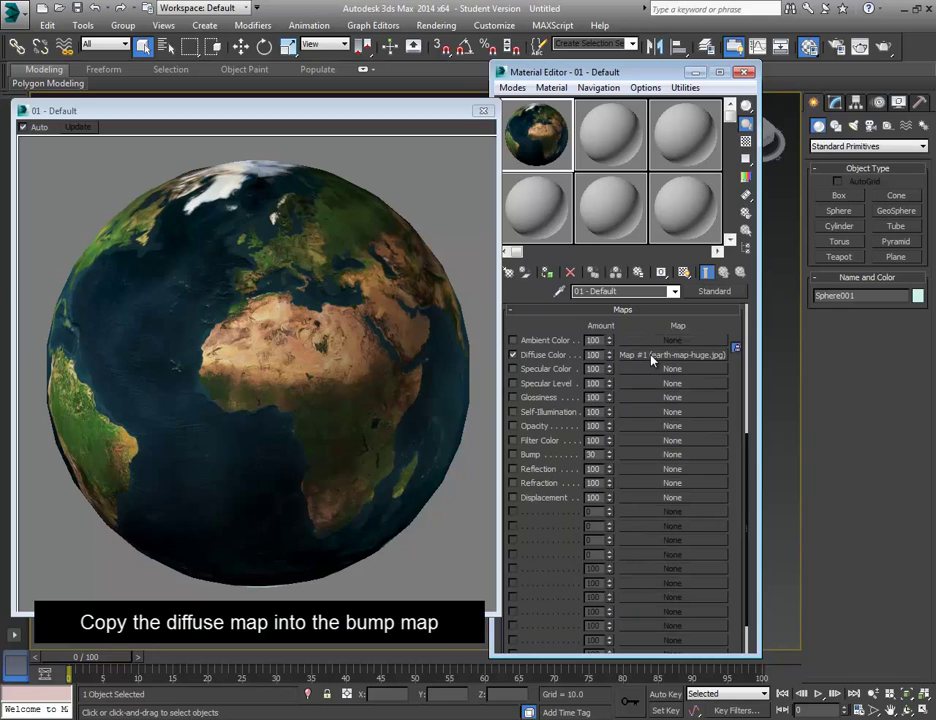
mouse_move(654, 355)
mouse_down()
mouse_move(647, 436)
mouse_move(655, 456)
mouse_up()
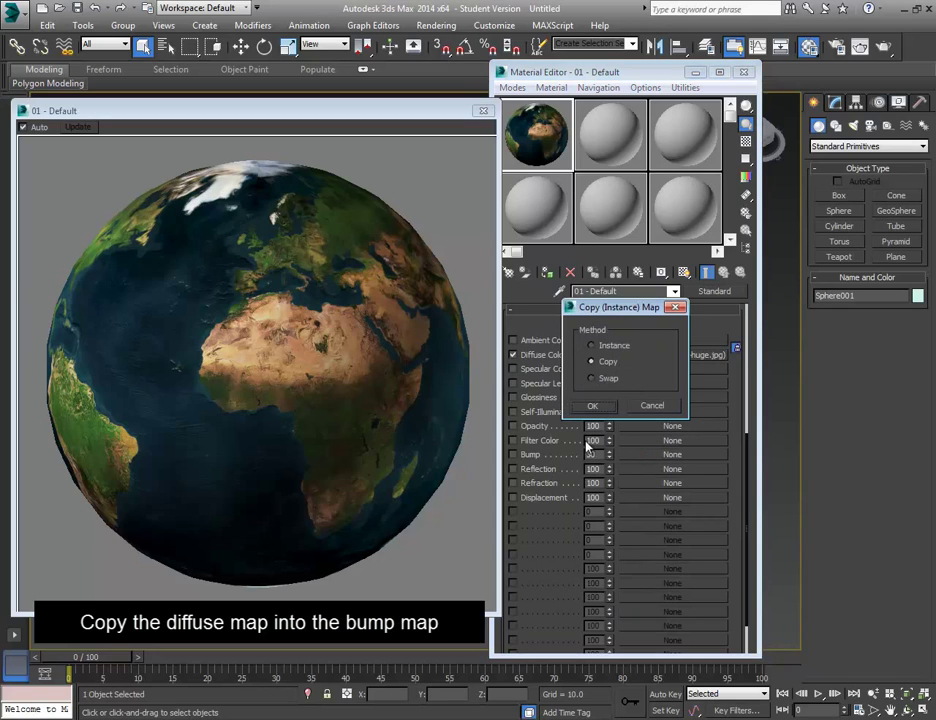
click(595, 347)
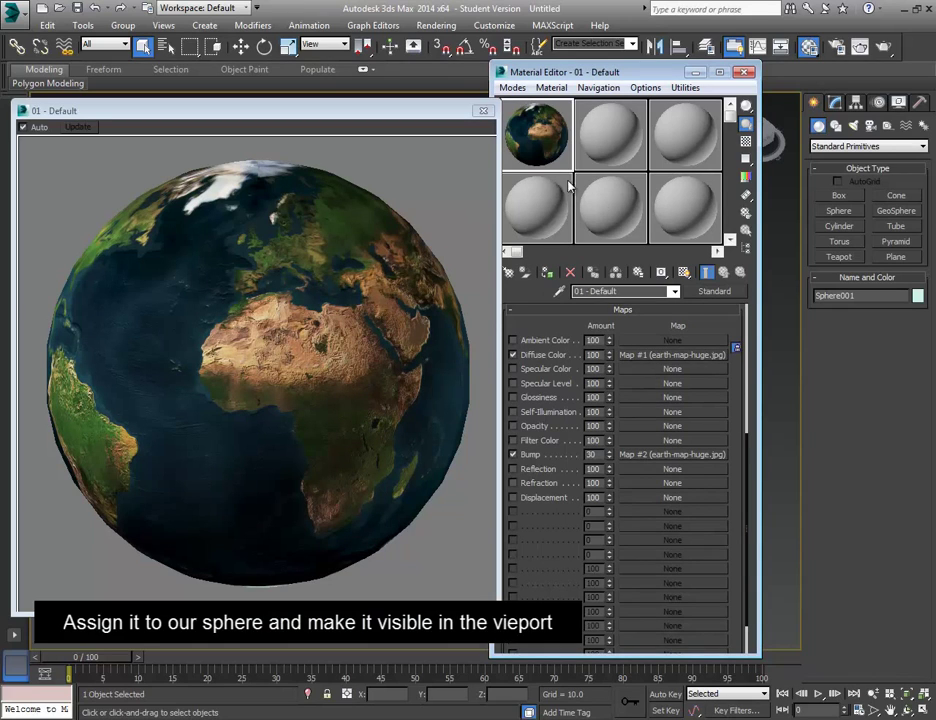
Assign 01 - Default to Sphere001, show its earth texture in the viewport, and close the Material Editor
click(676, 293)
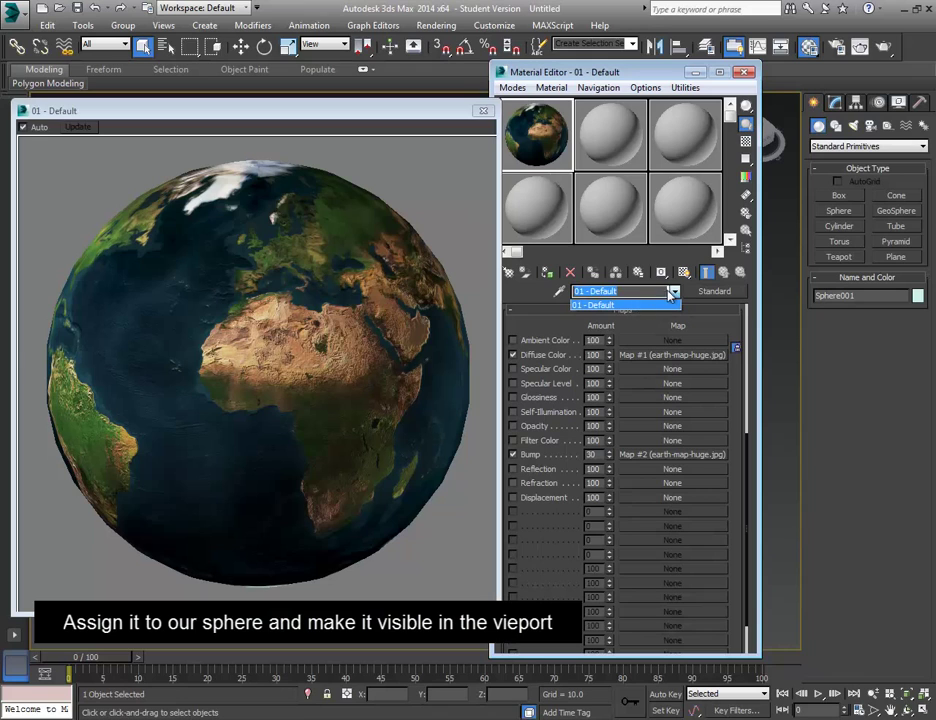
click(670, 293)
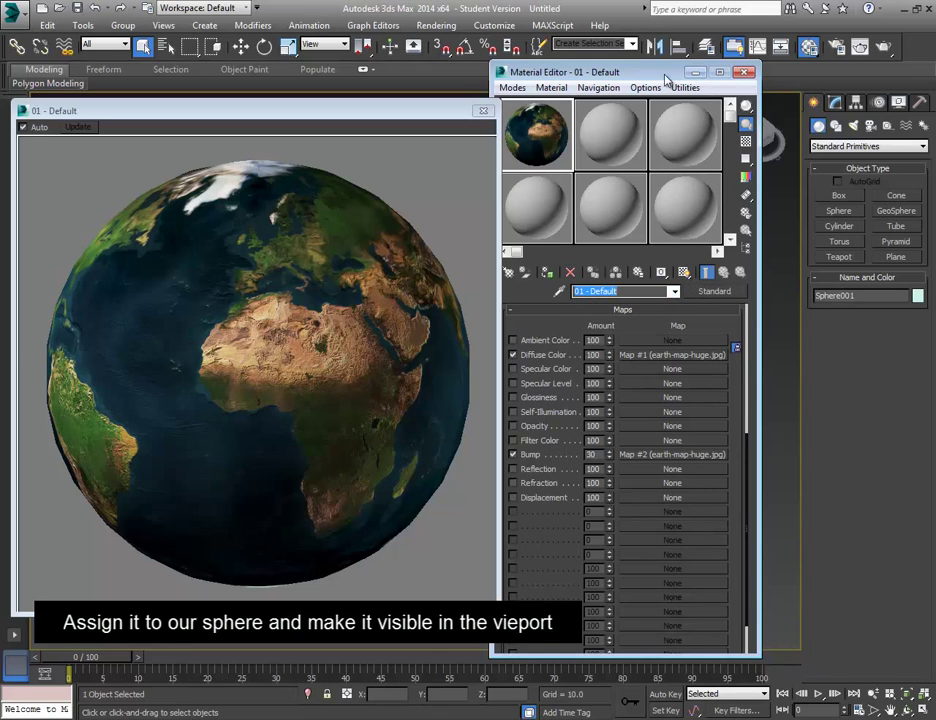
drag(667, 80, 699, 111)
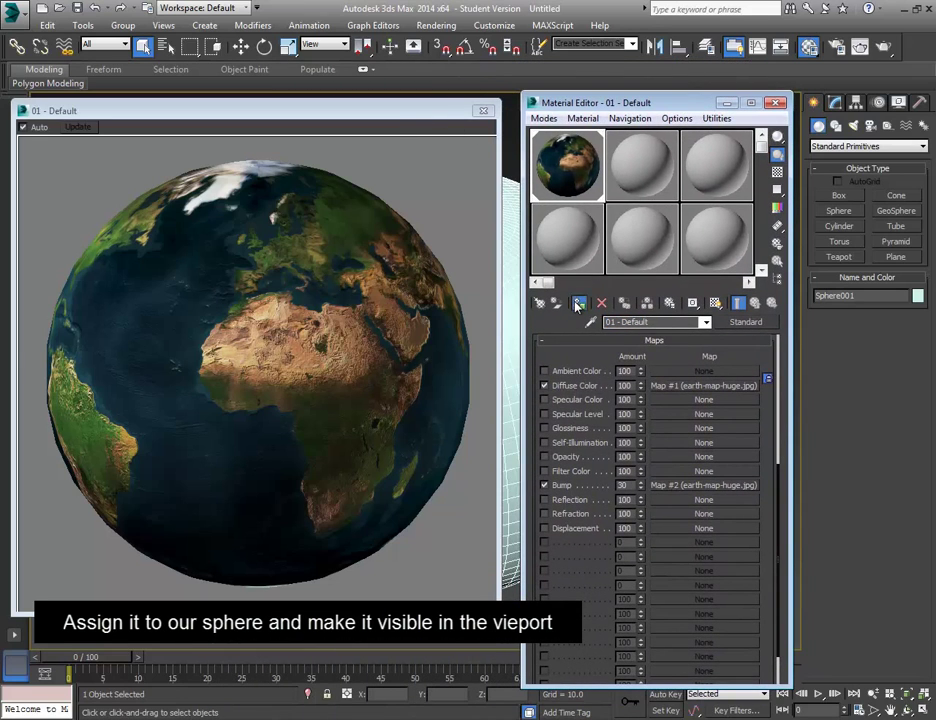
click(578, 304)
click(715, 302)
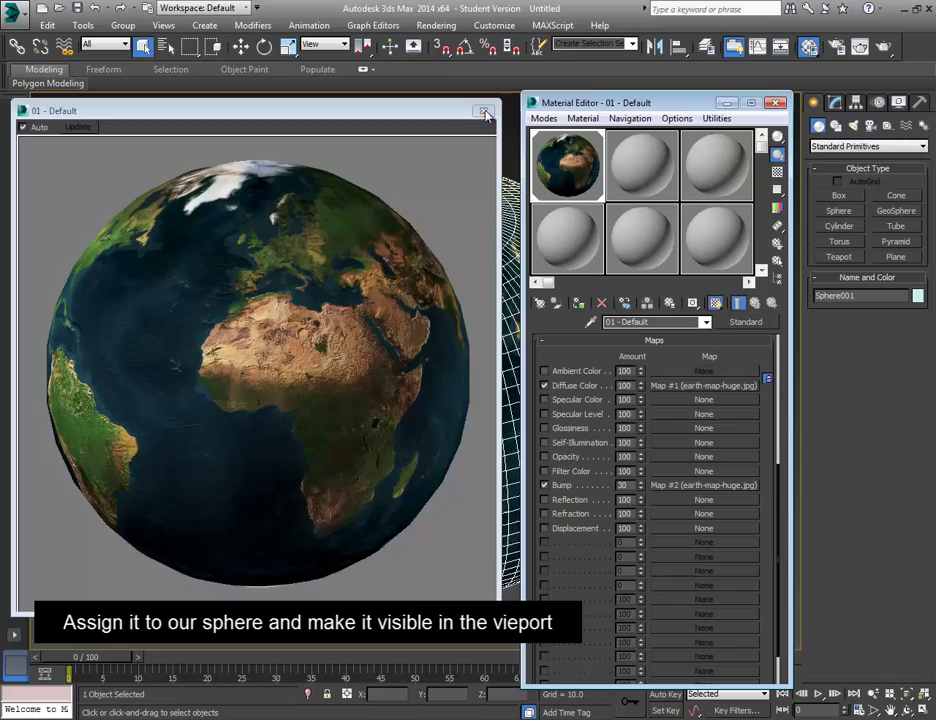
click(358, 94)
drag(640, 102, 213, 189)
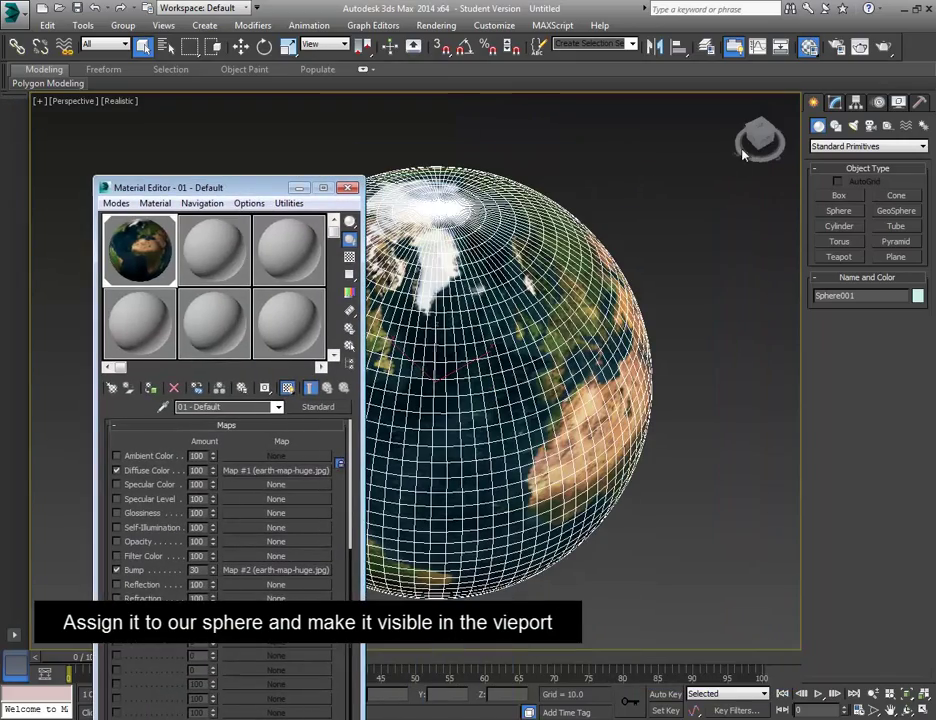
mouse_move(599, 319)
alt+middle_down()
mouse_move(550, 343)
mouse_move(330, 275)
alt+middle_up()
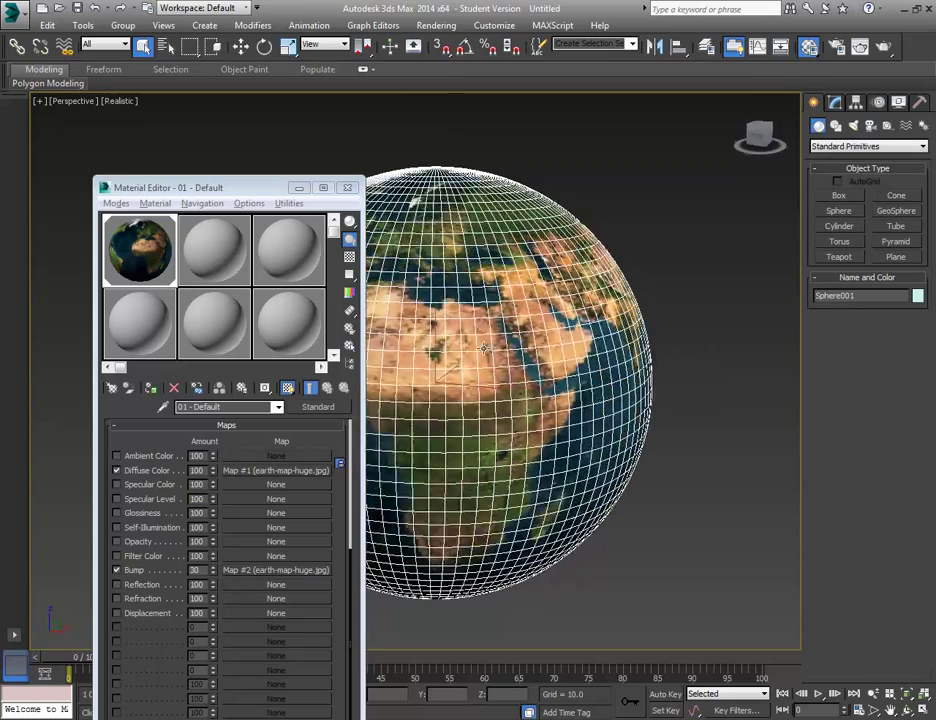
drag(279, 192, 662, 212)
click(731, 208)
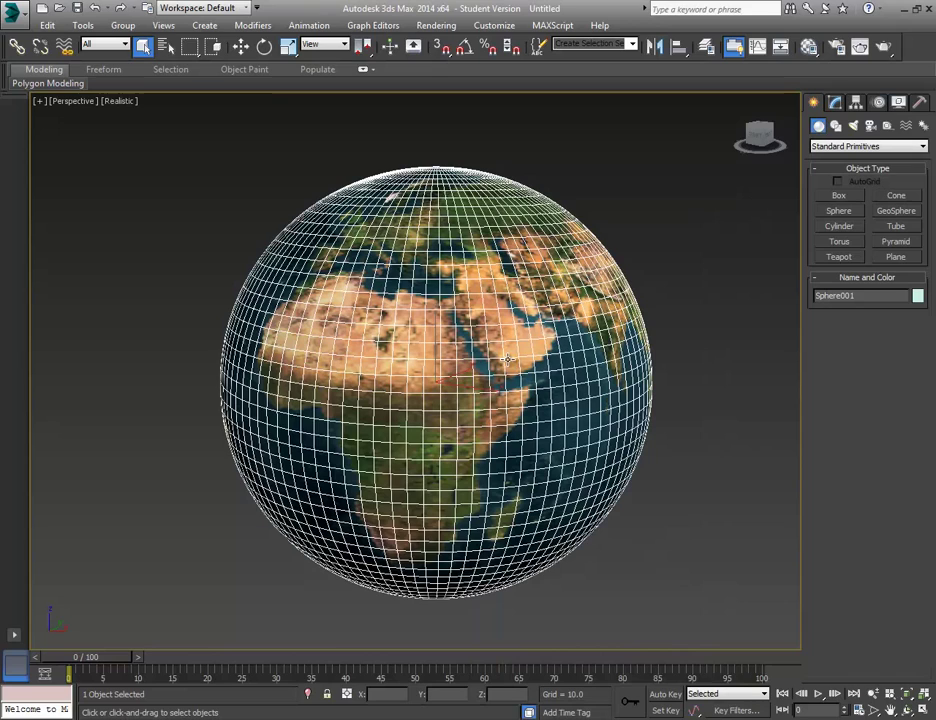
Clone the globe as a copy, Sphere002, uniformly scaled up to 100.967%
click(288, 46)
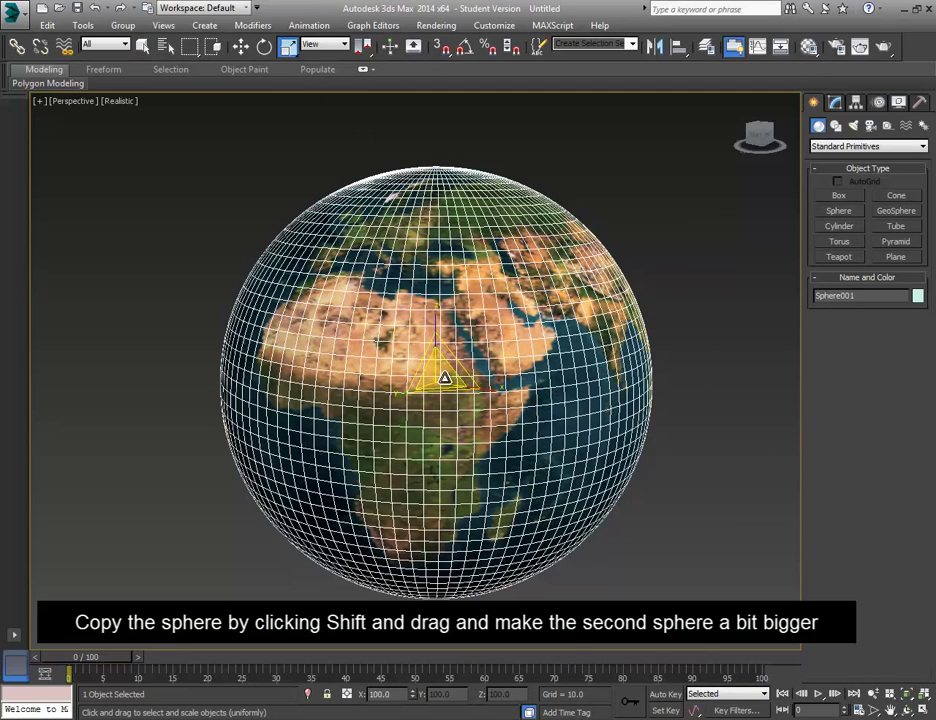
shift+drag(446, 378, 455, 378)
click(468, 429)
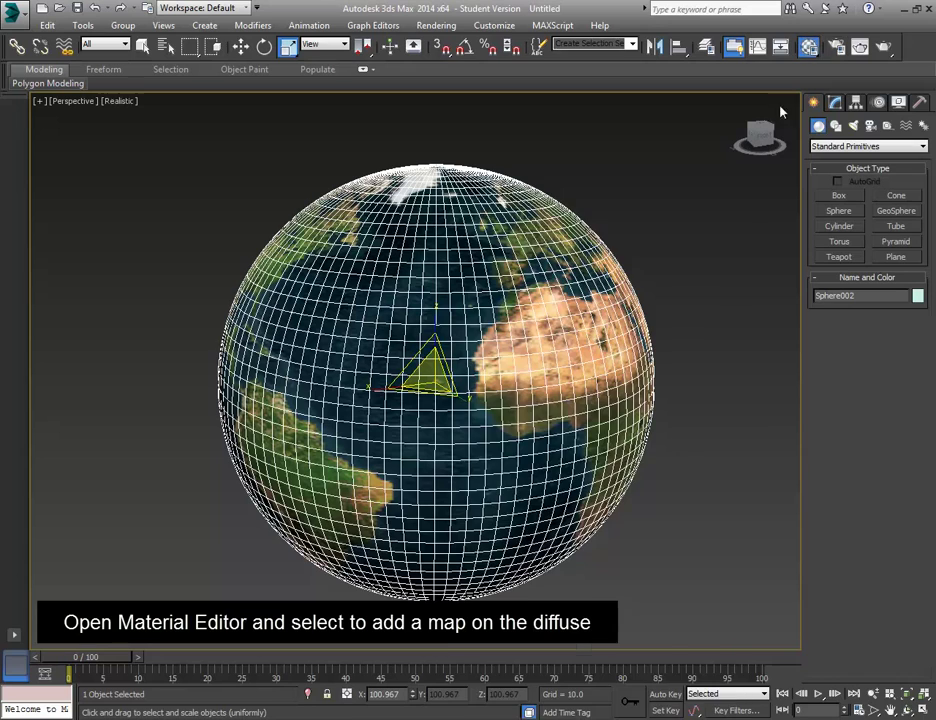
Give 02 - Default an Earth-Clouds2 bitmap diffuse map, apply it to Sphere002, and show it in the viewport
key(m)
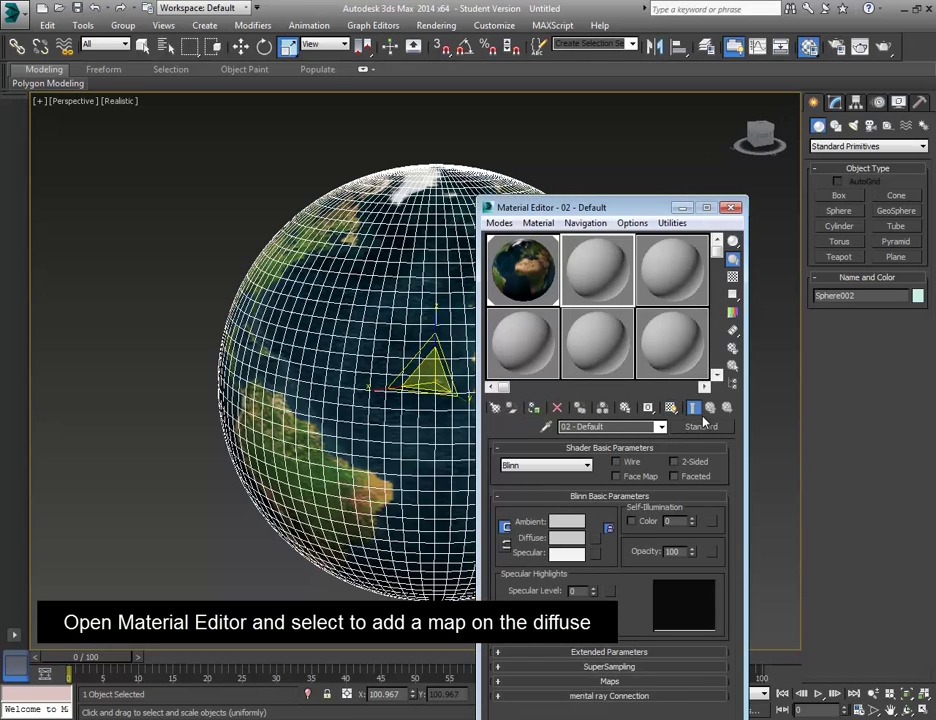
click(596, 540)
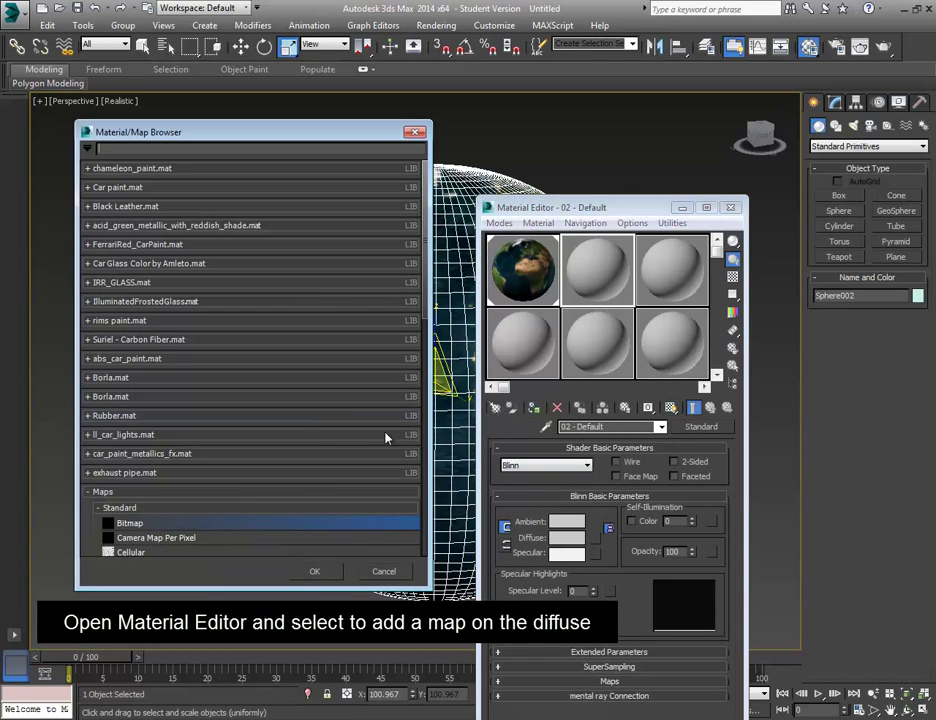
double_click(200, 526)
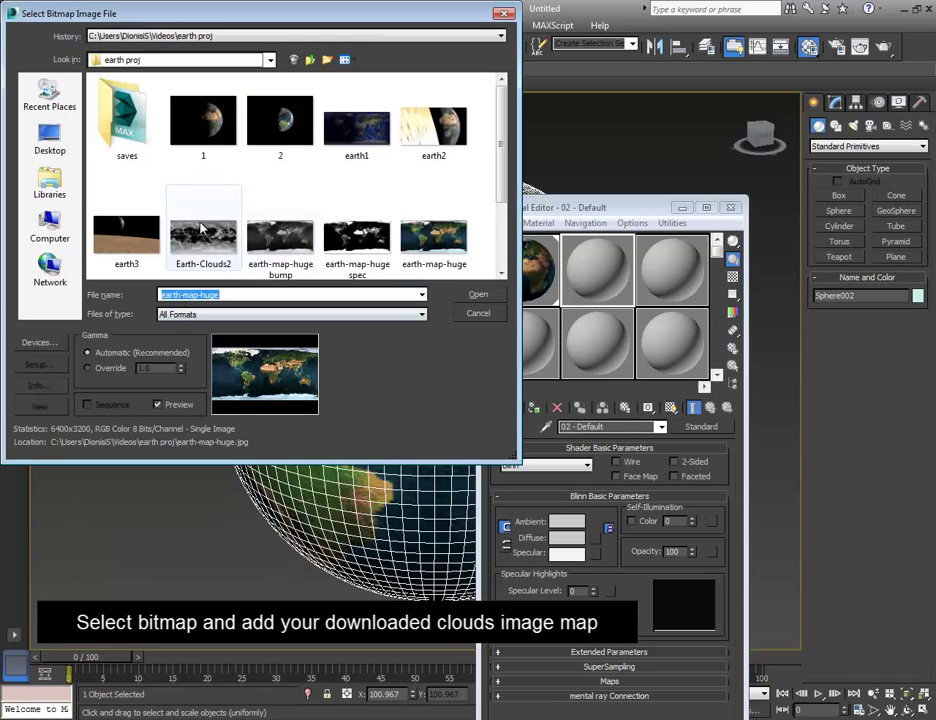
click(203, 238)
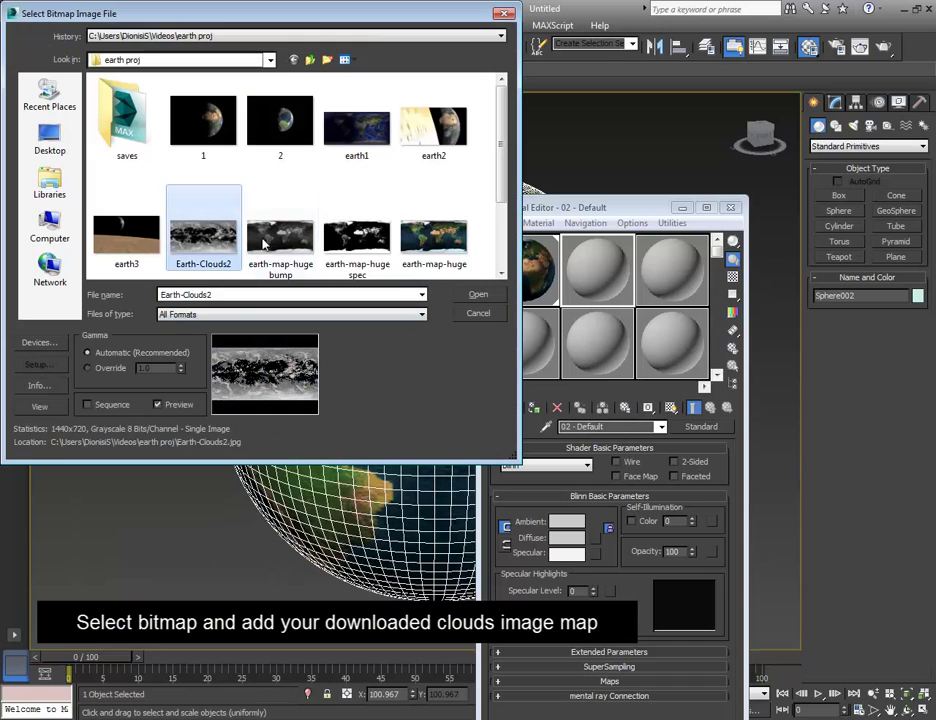
click(472, 296)
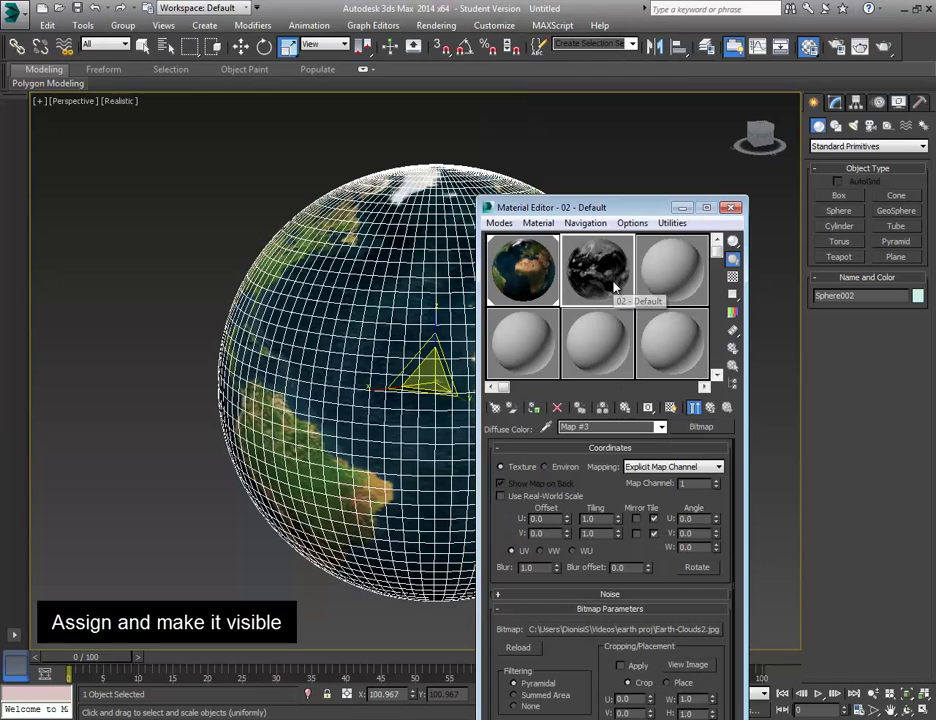
drag(615, 298, 422, 319)
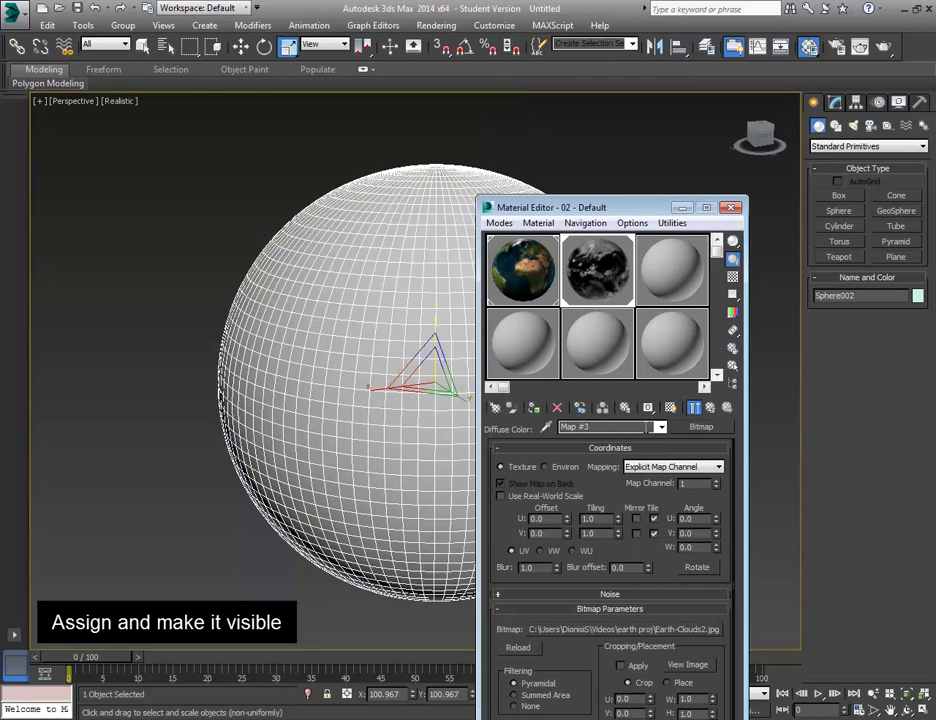
click(671, 409)
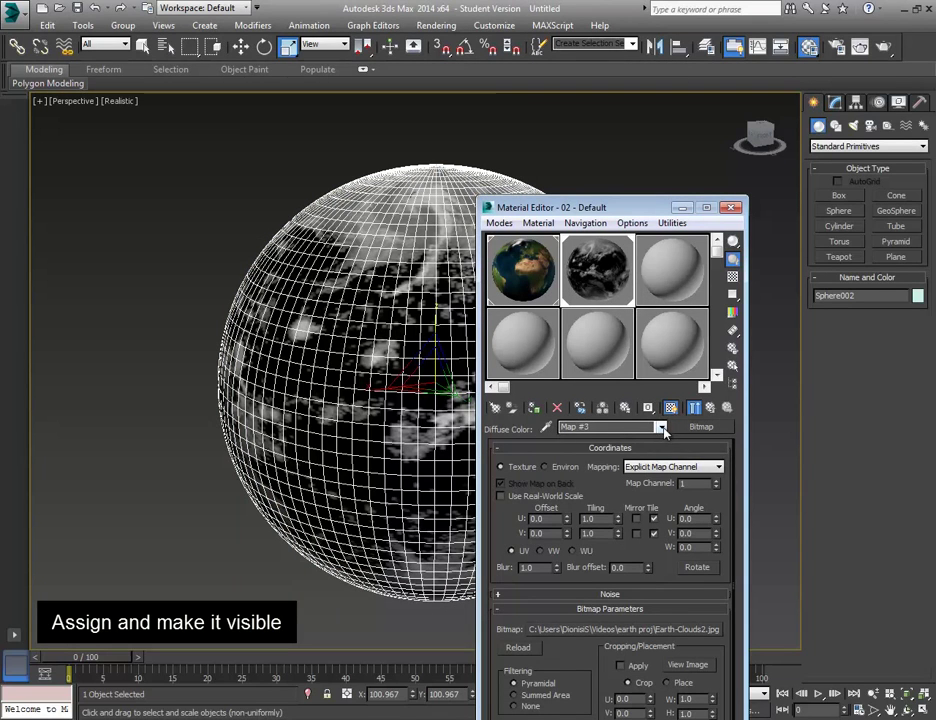
Copy the Earth-Clouds2 diffuse map into the Opacity slot so clouds show over the globe
click(661, 427)
click(600, 438)
drag(594, 537, 710, 556)
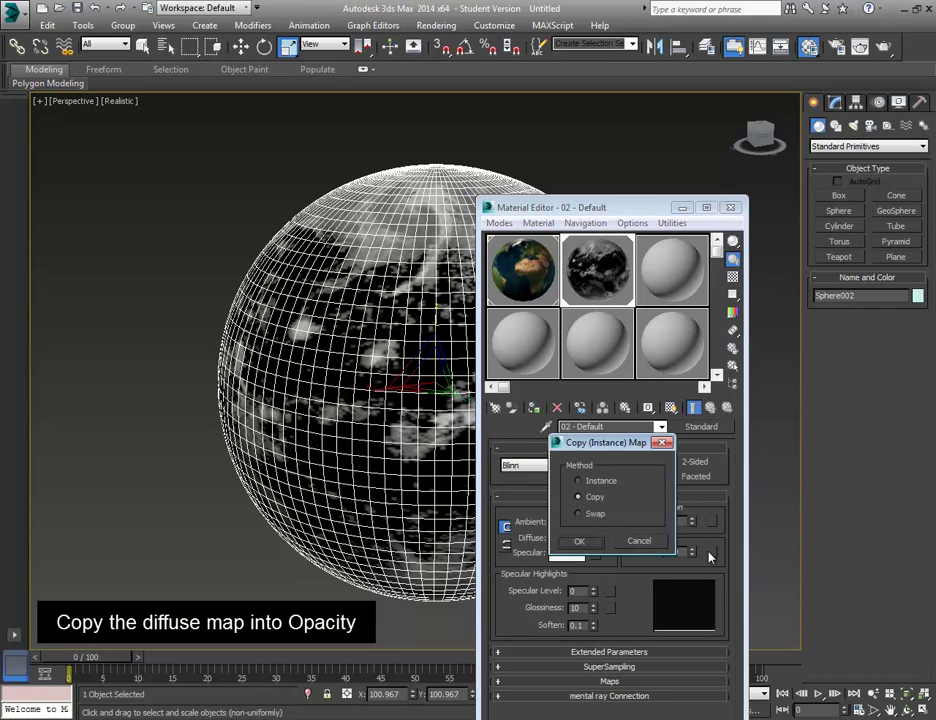
click(591, 545)
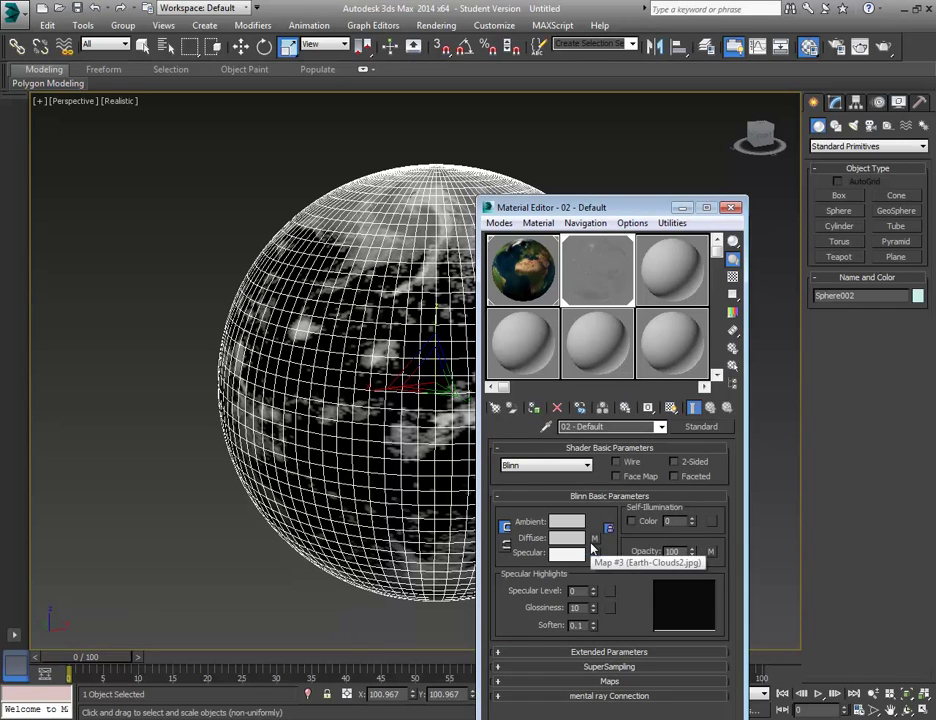
click(671, 410)
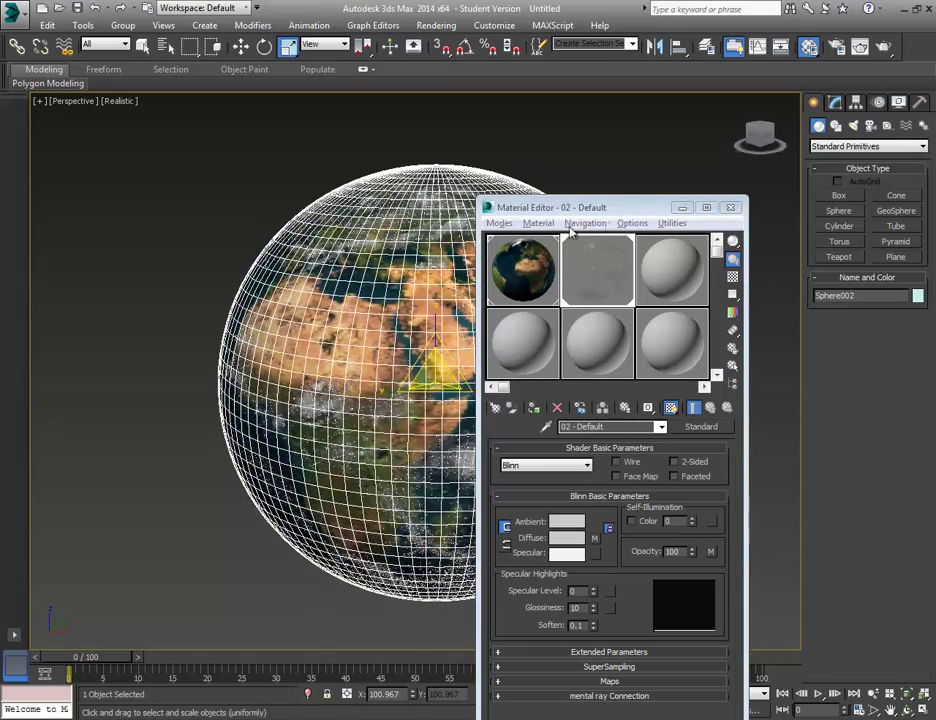
mouse_move(549, 208)
mouse_down()
mouse_move(113, 306)
mouse_move(49, 349)
mouse_up()
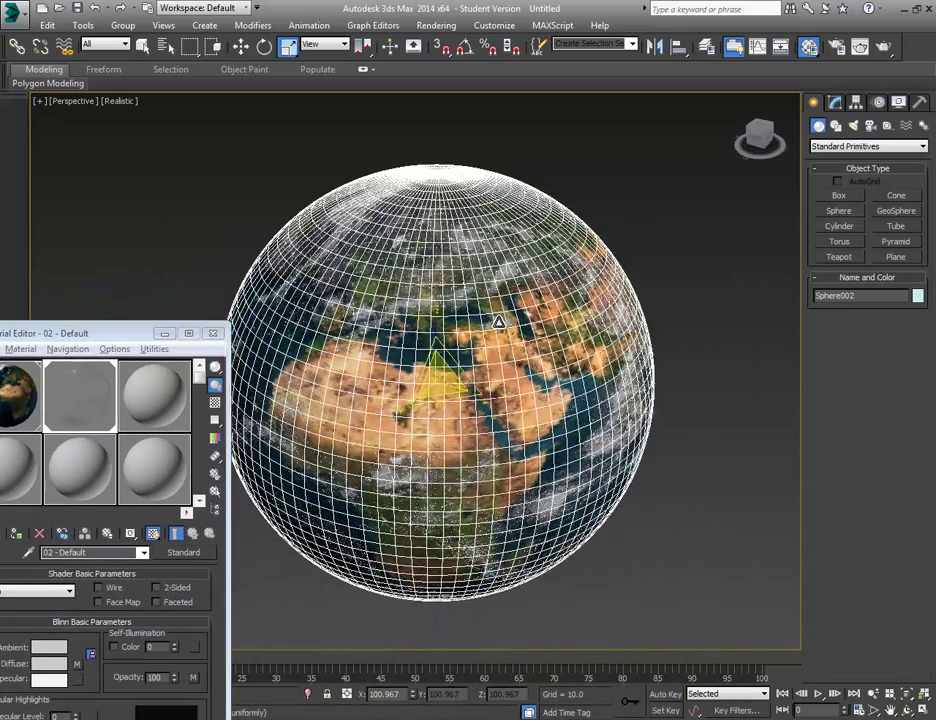
click(660, 255)
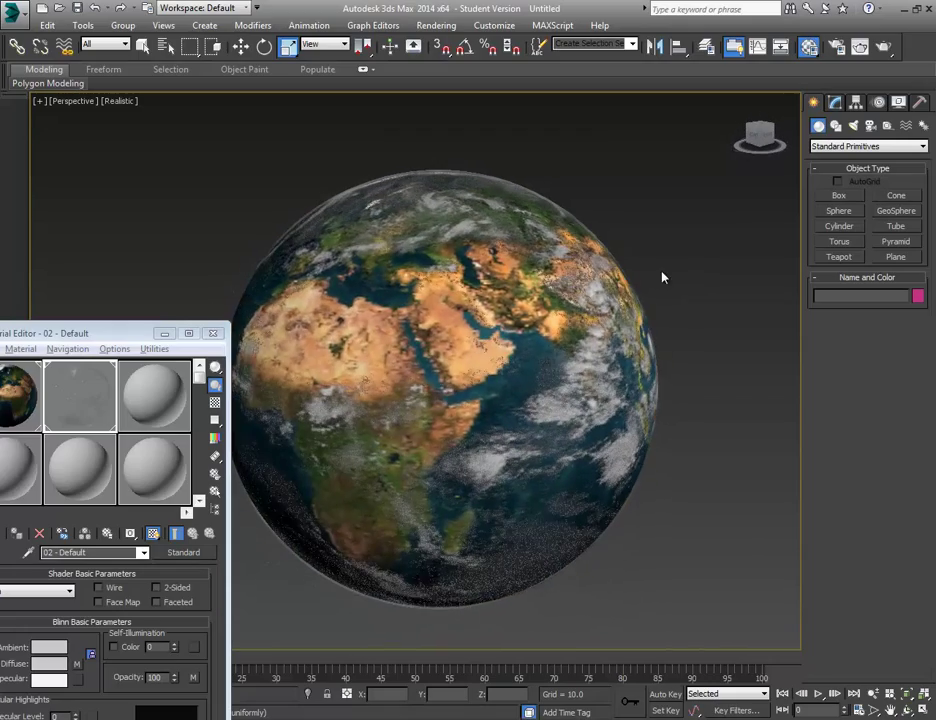
Render a test frame of the clouded globe, inspect it, and close the render window
click(884, 46)
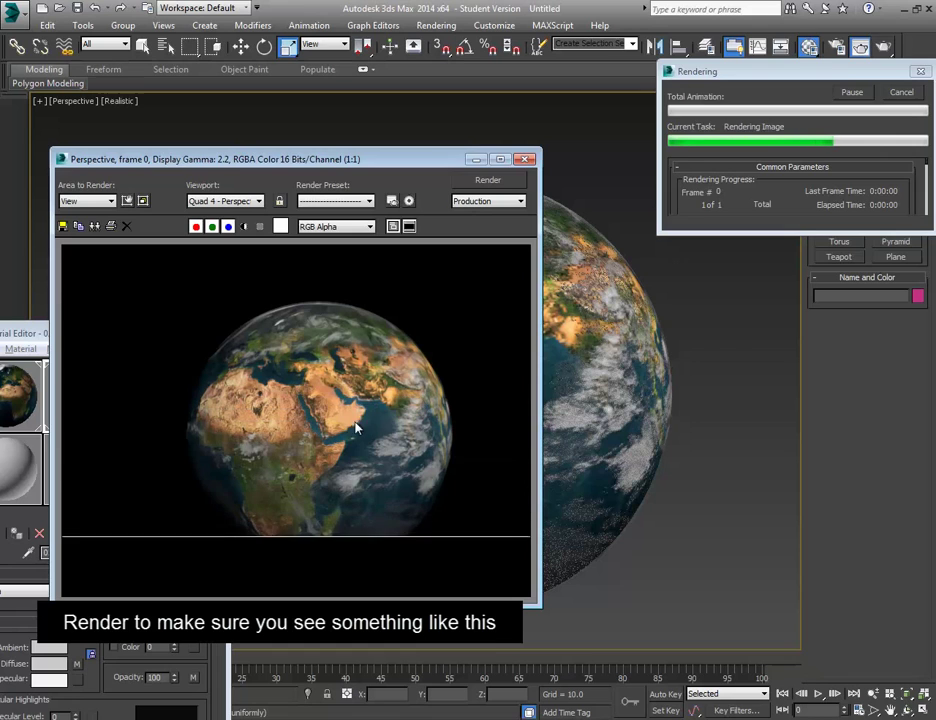
scroll(270, 426, up, 2)
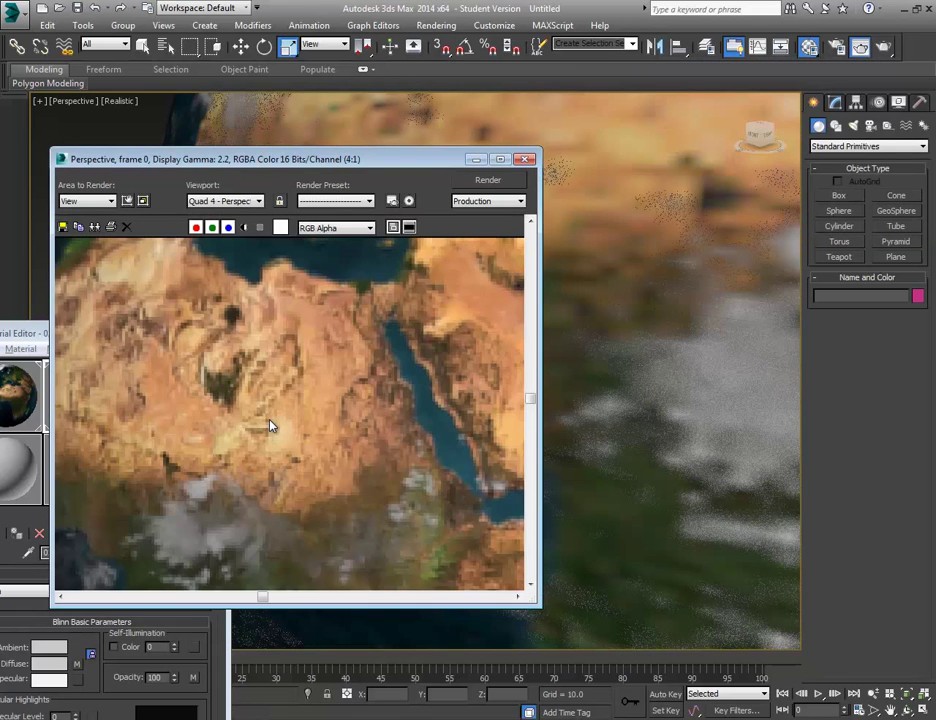
scroll(270, 426, down, 2)
scroll(280, 400, up, 1)
scroll(315, 370, down, 1)
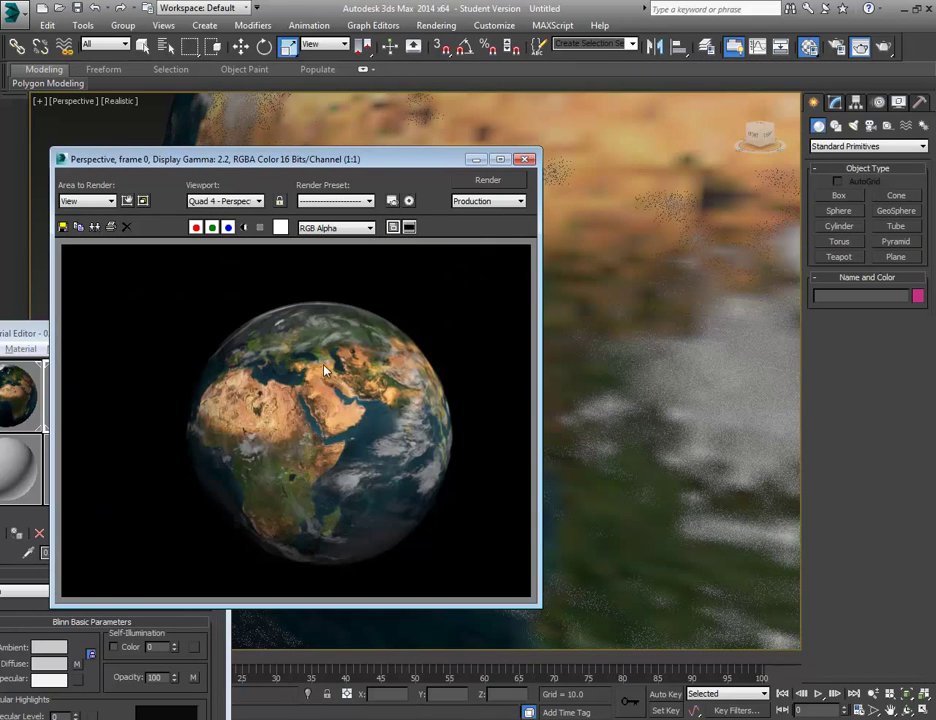
click(525, 159)
Recentre the globe in the viewport, close the Material Editor, and select Sphere002
scroll(660, 280, down, 3)
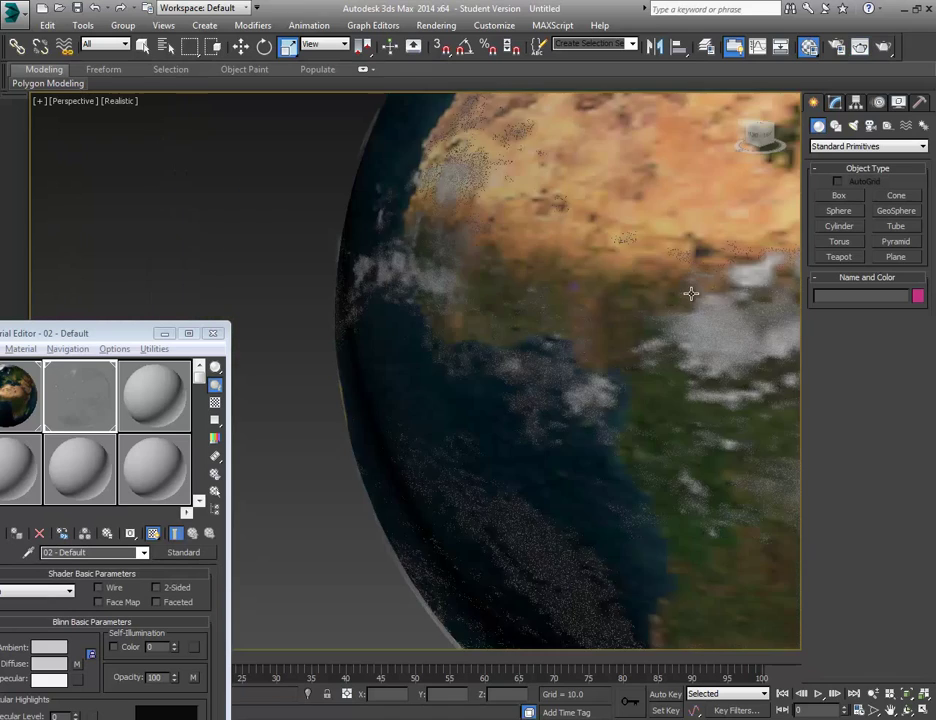
scroll(658, 280, down, 2)
scroll(714, 291, down, 2)
middle_drag(714, 291, 480, 326)
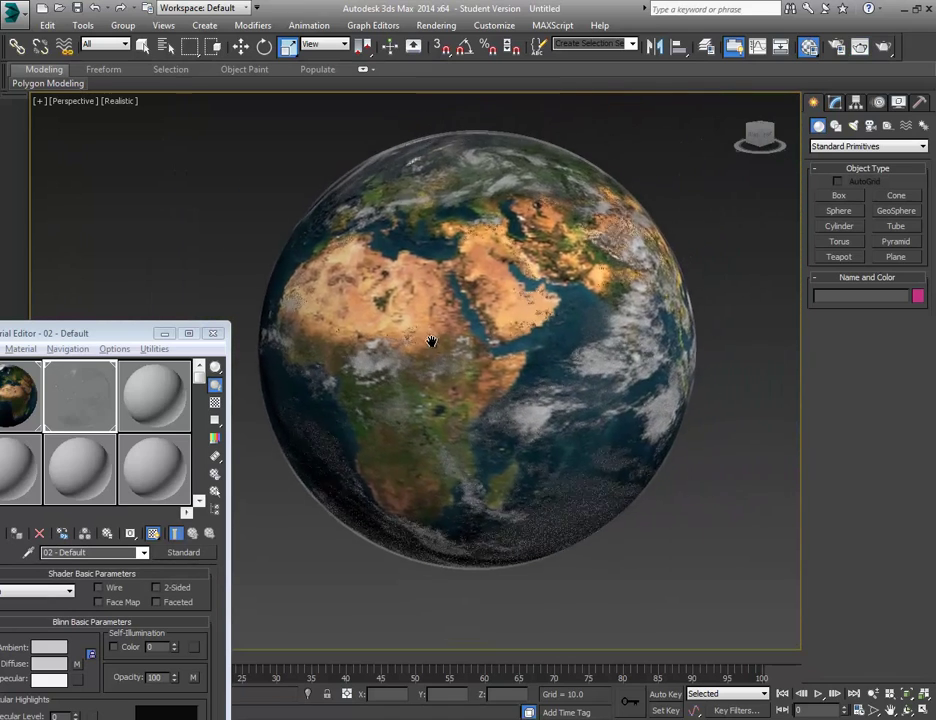
scroll(463, 337, up, 3)
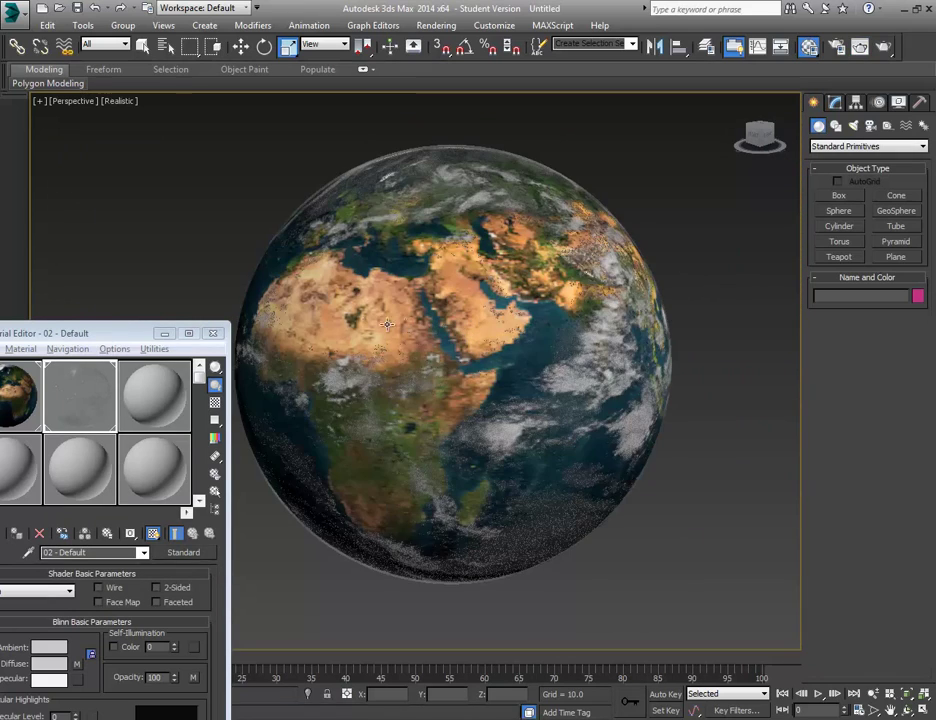
drag(120, 337, 120, 244)
click(212, 240)
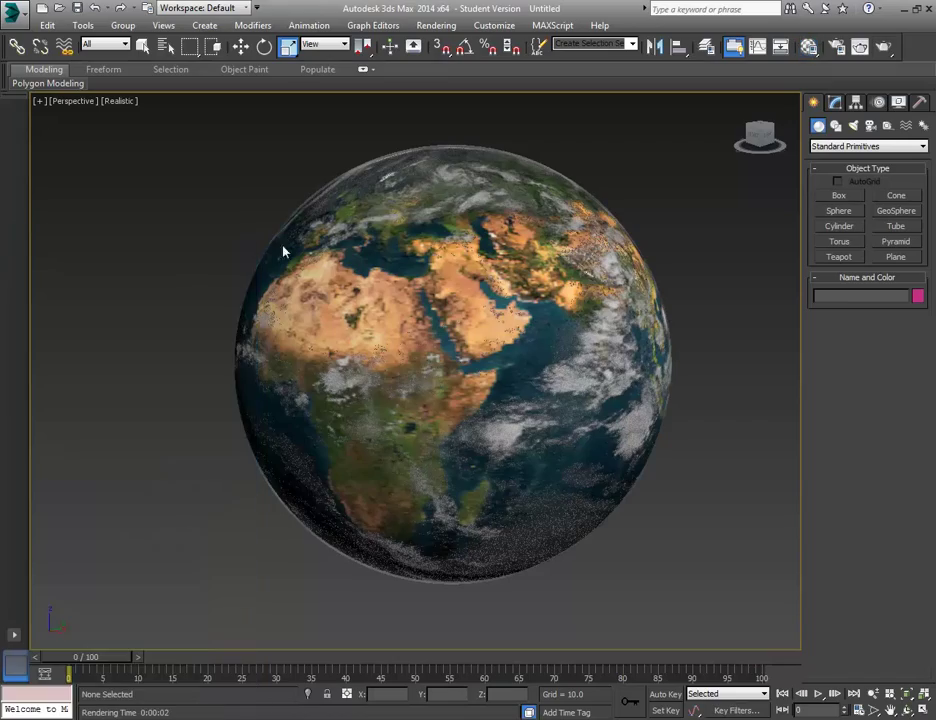
click(534, 337)
Clone Sphere002 as a copy, Sphere003, scaled up to about 103.898%
scroll(440, 342, up, 3)
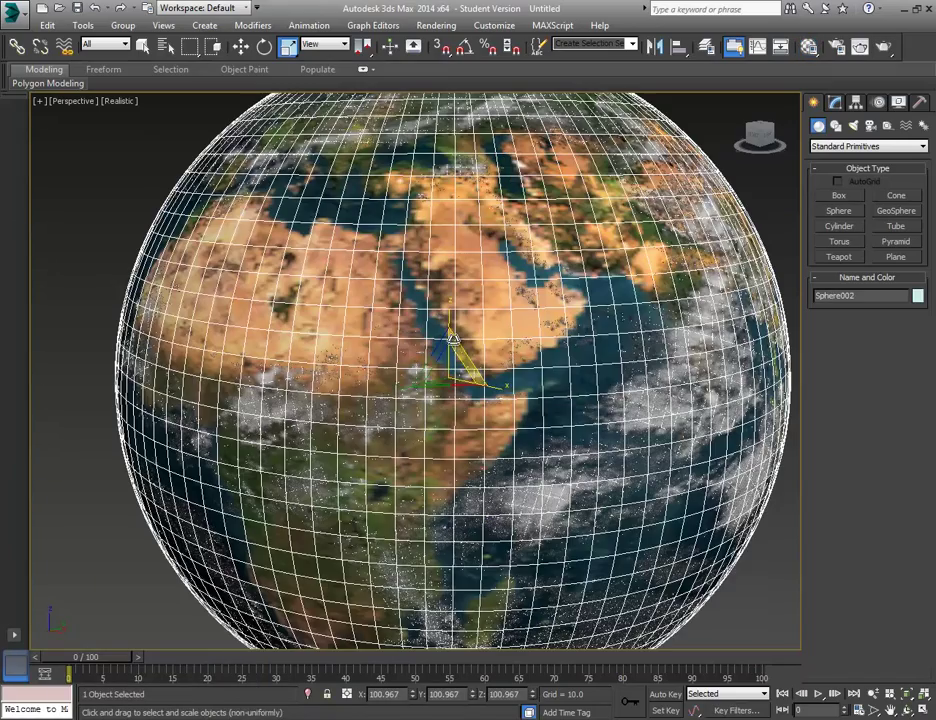
shift+drag(448, 365, 451, 369)
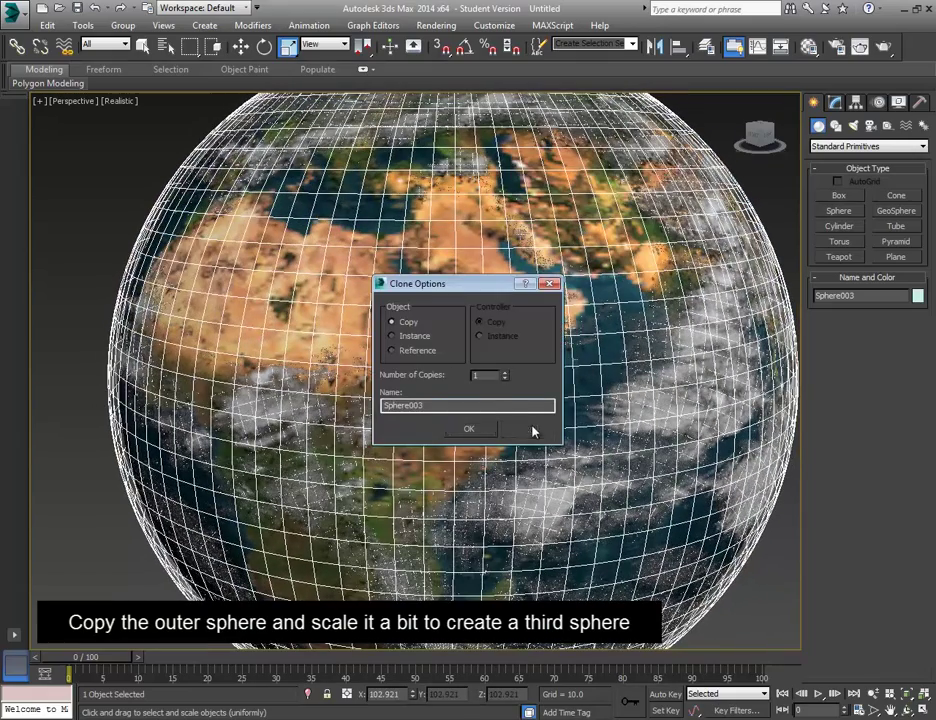
click(526, 427)
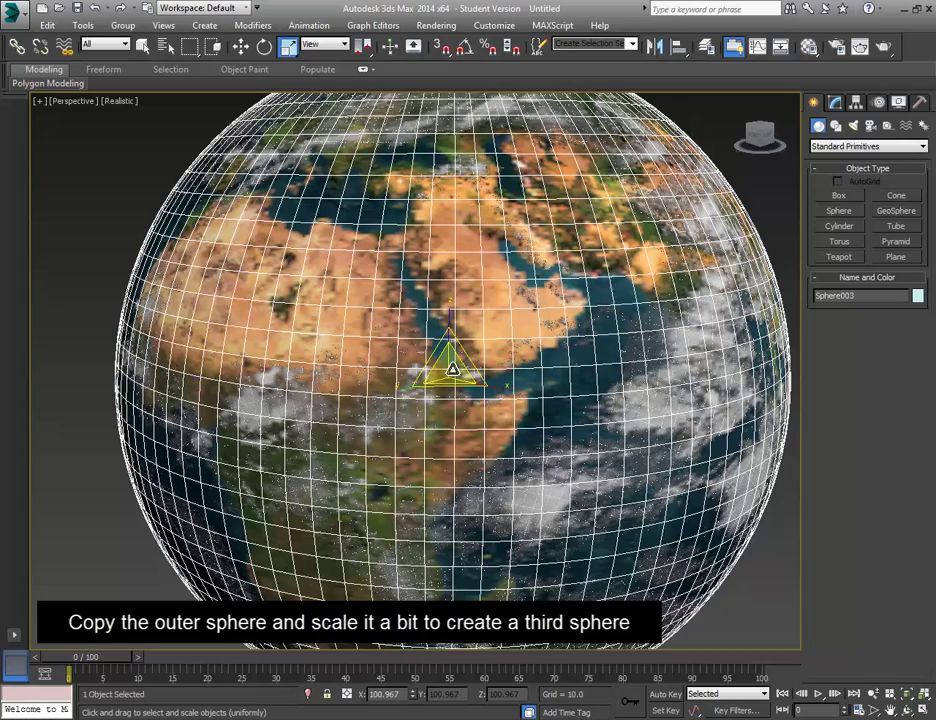
drag(452, 369, 455, 374)
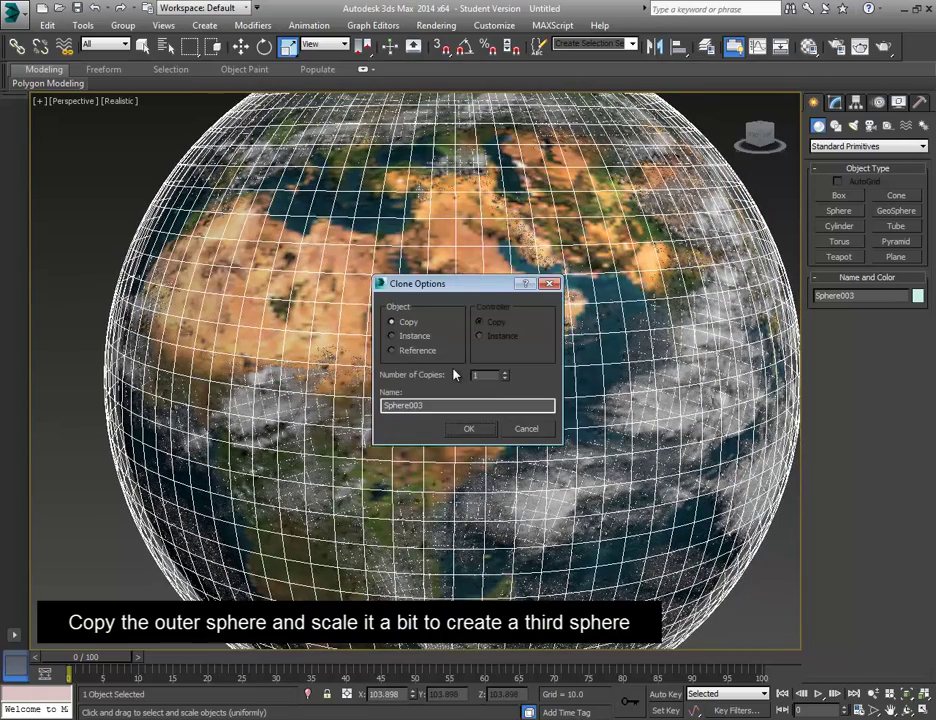
click(487, 430)
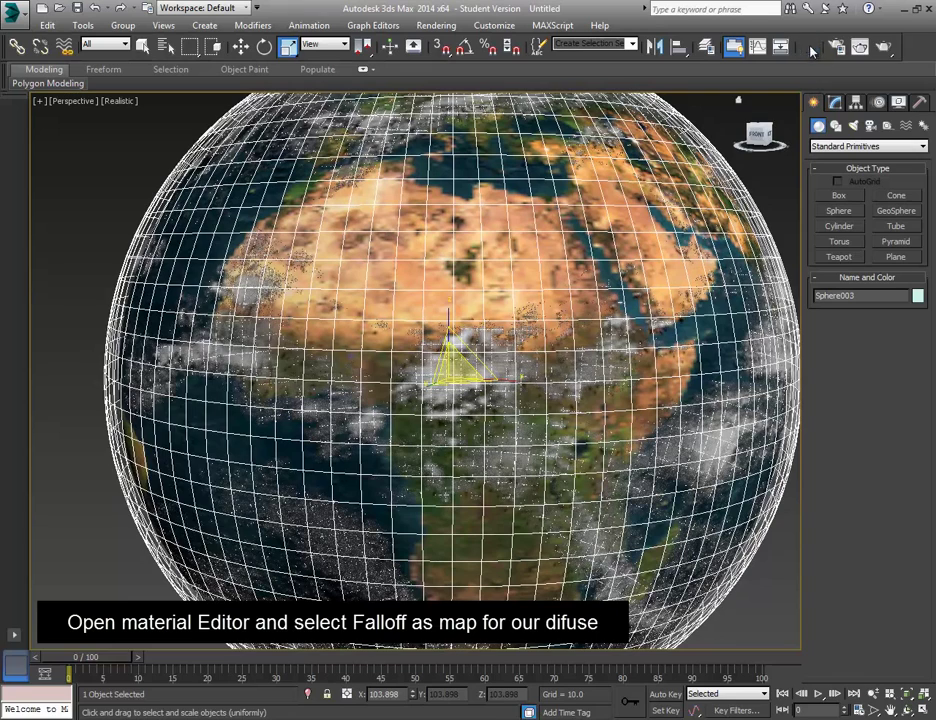
click(809, 47)
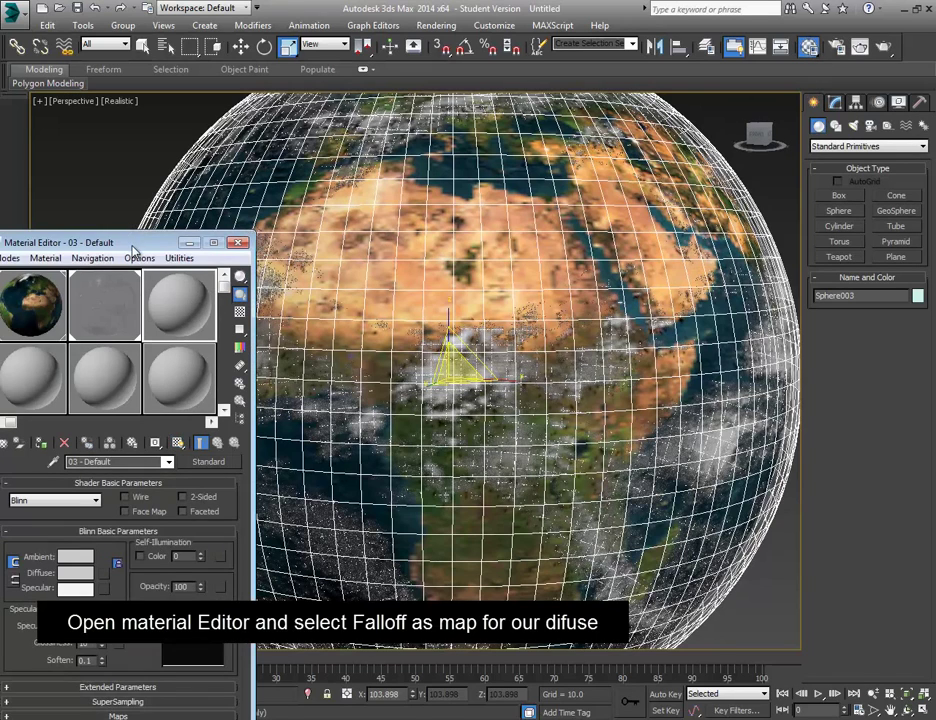
Give 03 - Default a Falloff diffuse map and assign it to Sphere003
drag(133, 250, 181, 138)
click(153, 459)
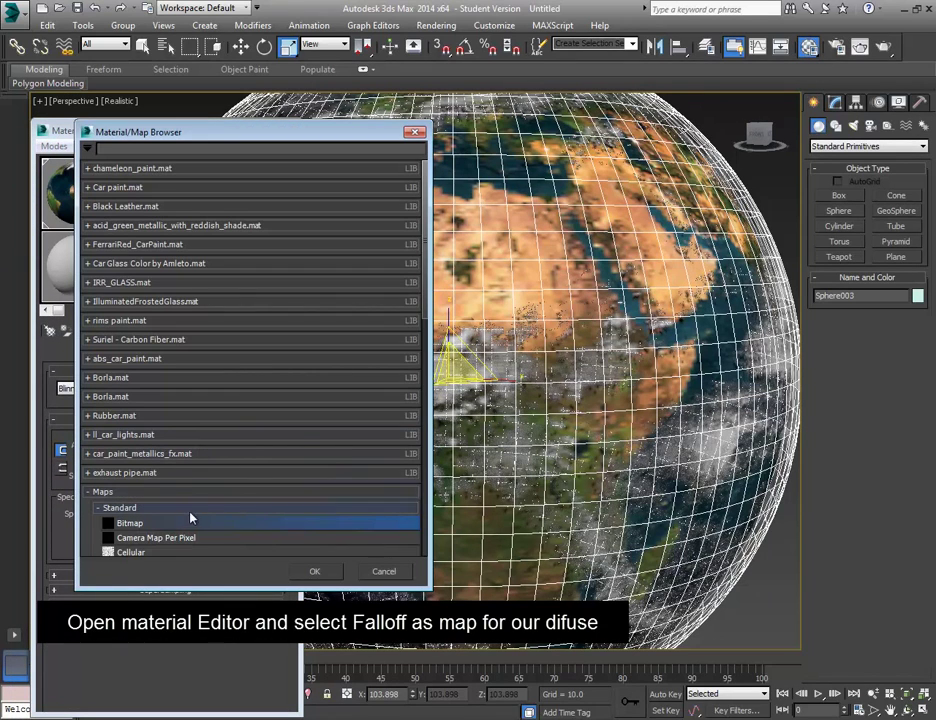
scroll(156, 527, down, 3)
scroll(200, 527, down, 3)
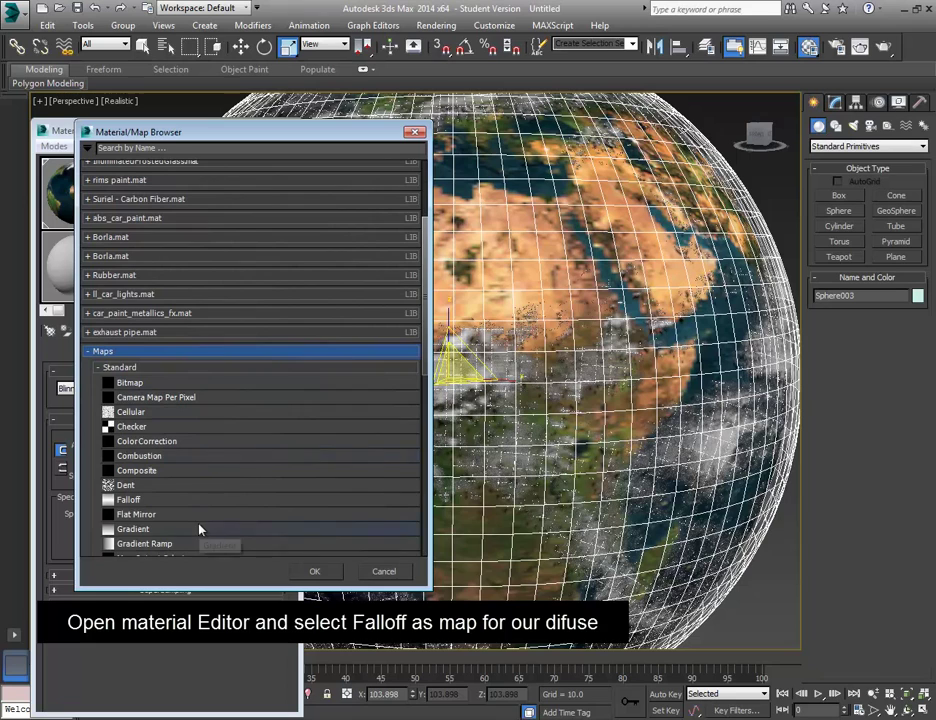
double_click(148, 503)
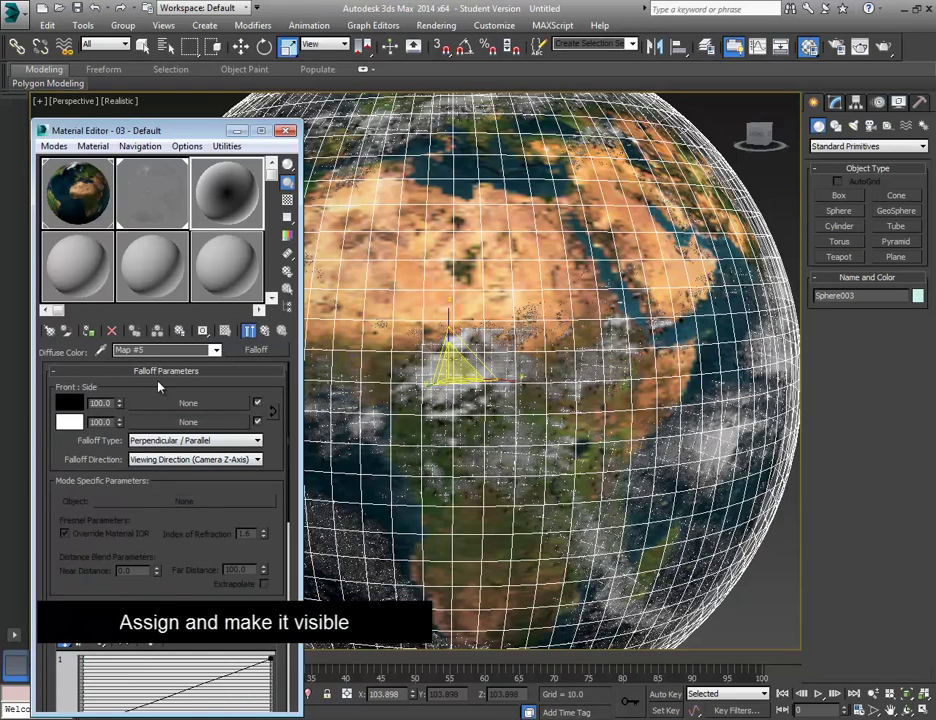
drag(220, 196, 483, 306)
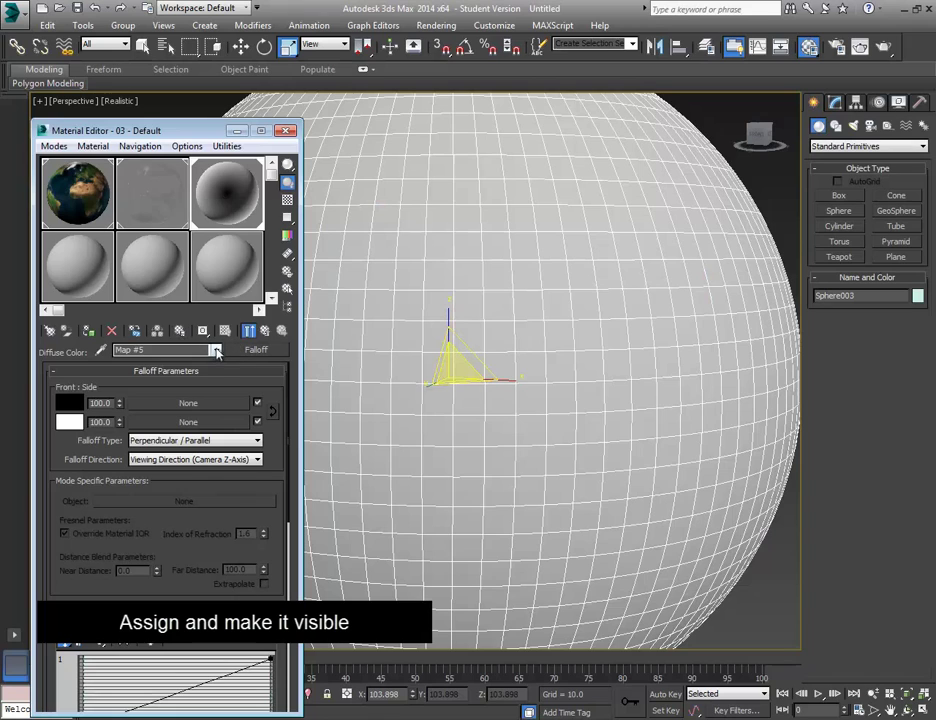
Show the atmosphere material in the viewport and copy its Falloff diffuse map into Opacity
click(185, 350)
click(187, 352)
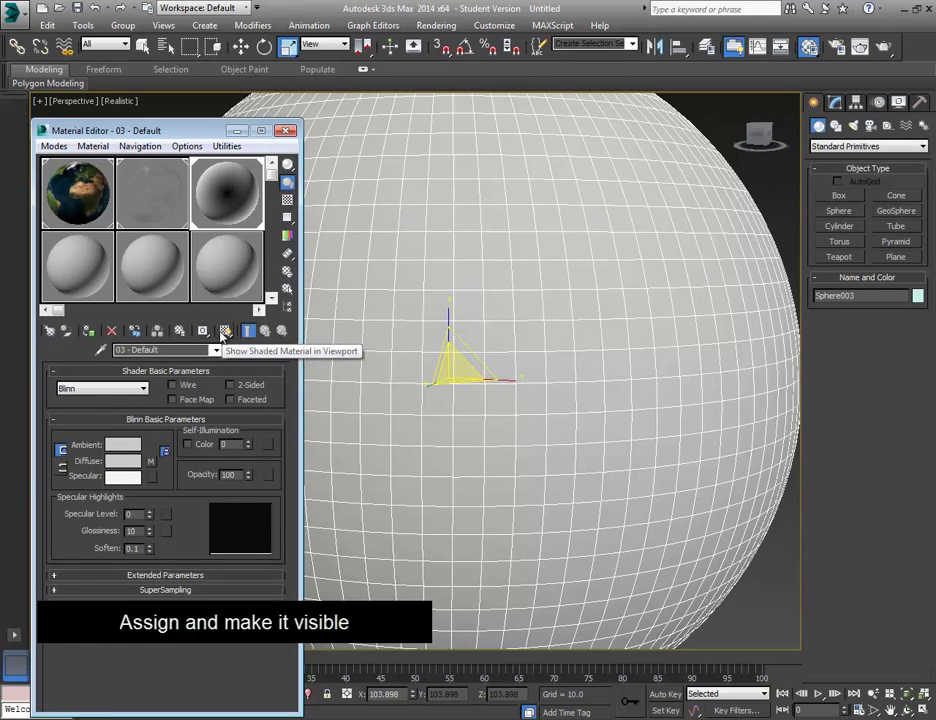
click(225, 331)
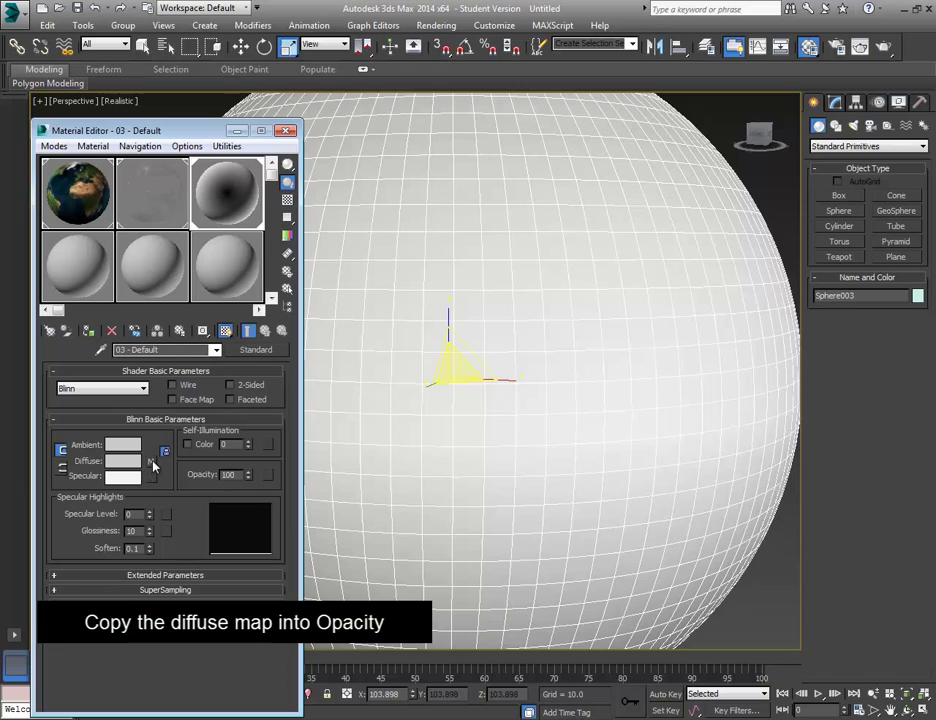
drag(152, 462, 268, 480)
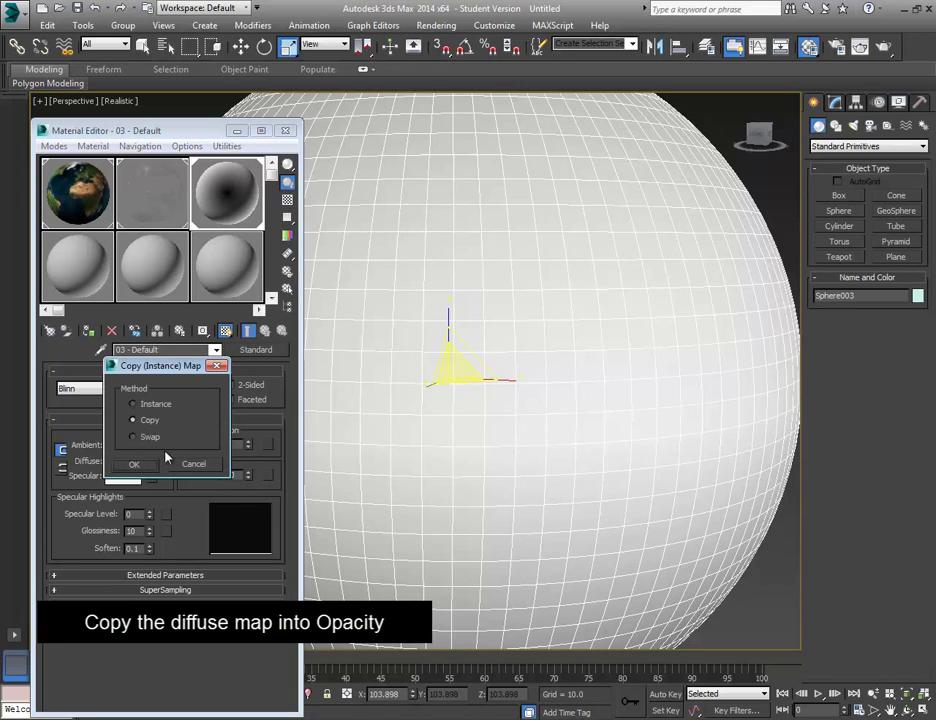
click(137, 466)
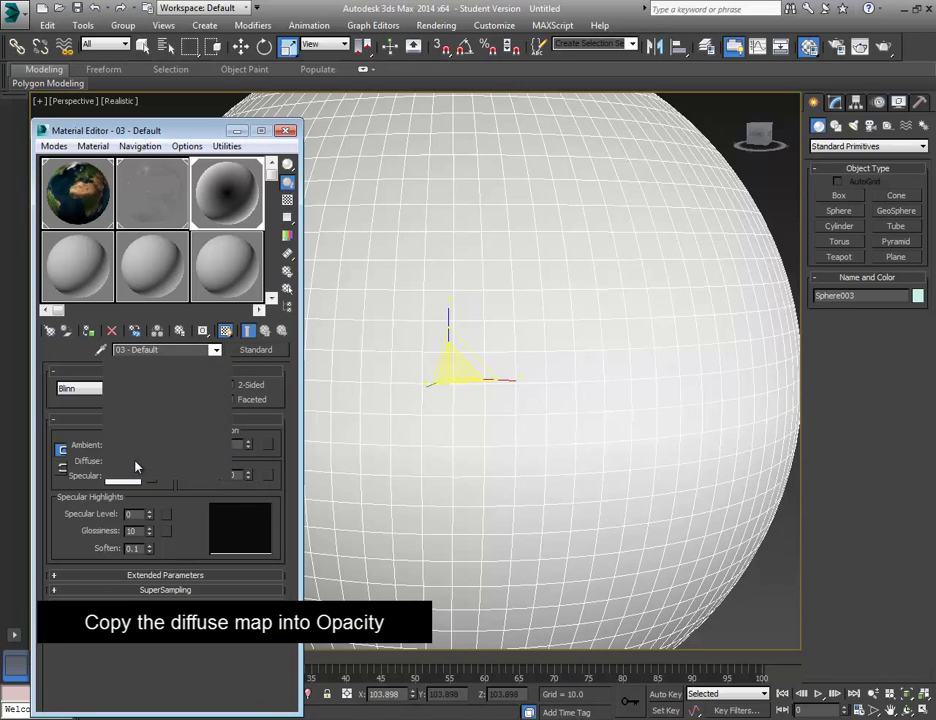
mouse_move(498, 390)
alt+middle_down()
mouse_move(445, 399)
mouse_move(472, 438)
mouse_move(496, 406)
alt+middle_up()
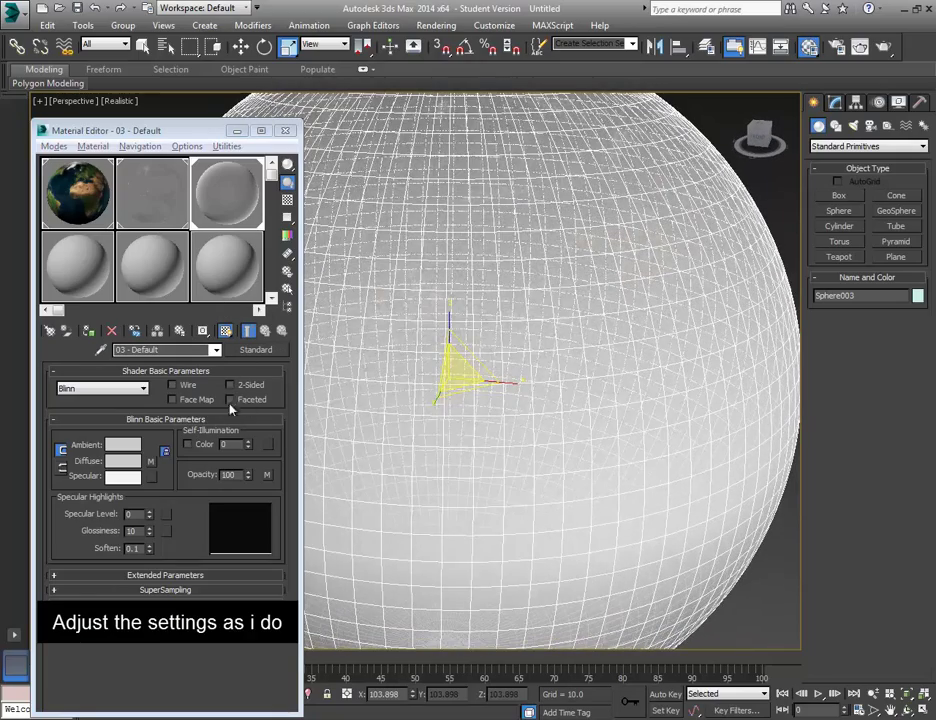
Open the diffuse Falloff map's parameters, review Mix Curve and Output, and raise its output amount
click(209, 349)
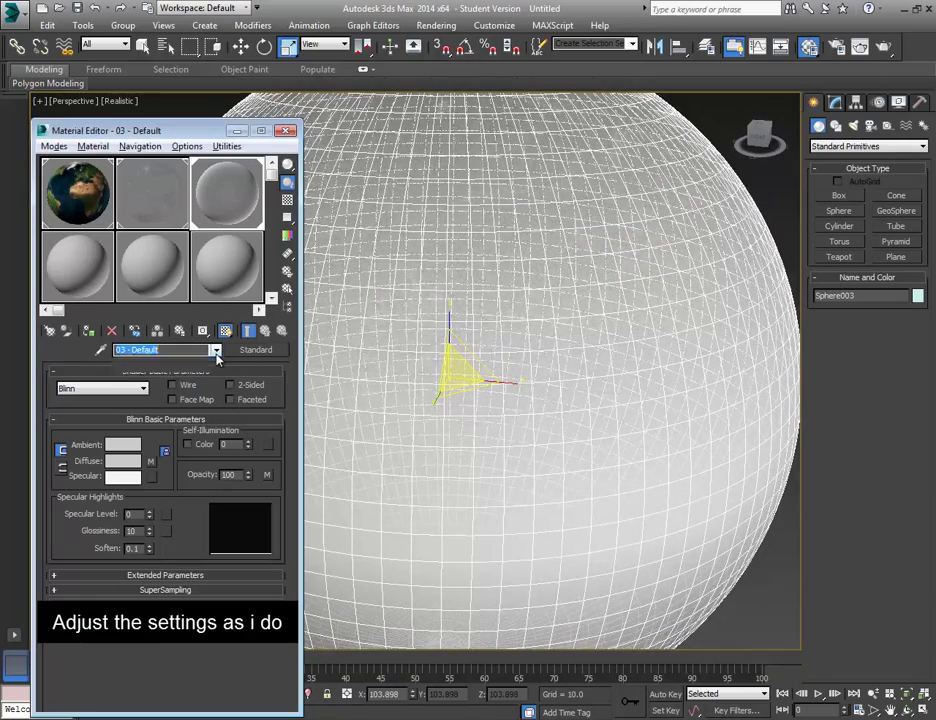
click(151, 463)
scroll(258, 515, down, 2)
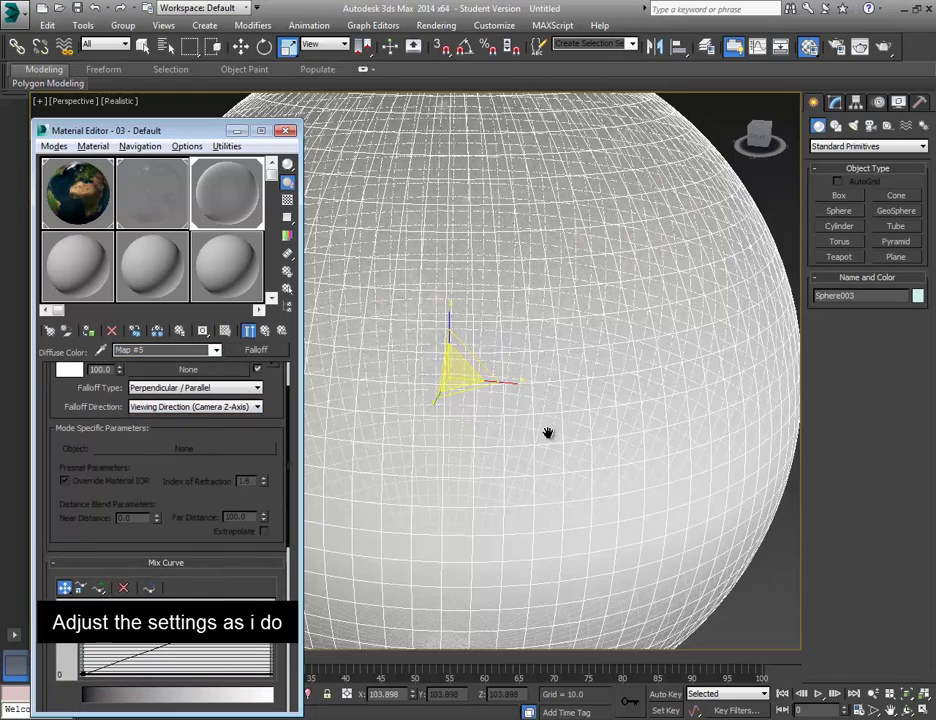
scroll(556, 432, down, 8)
scroll(542, 421, up, 3)
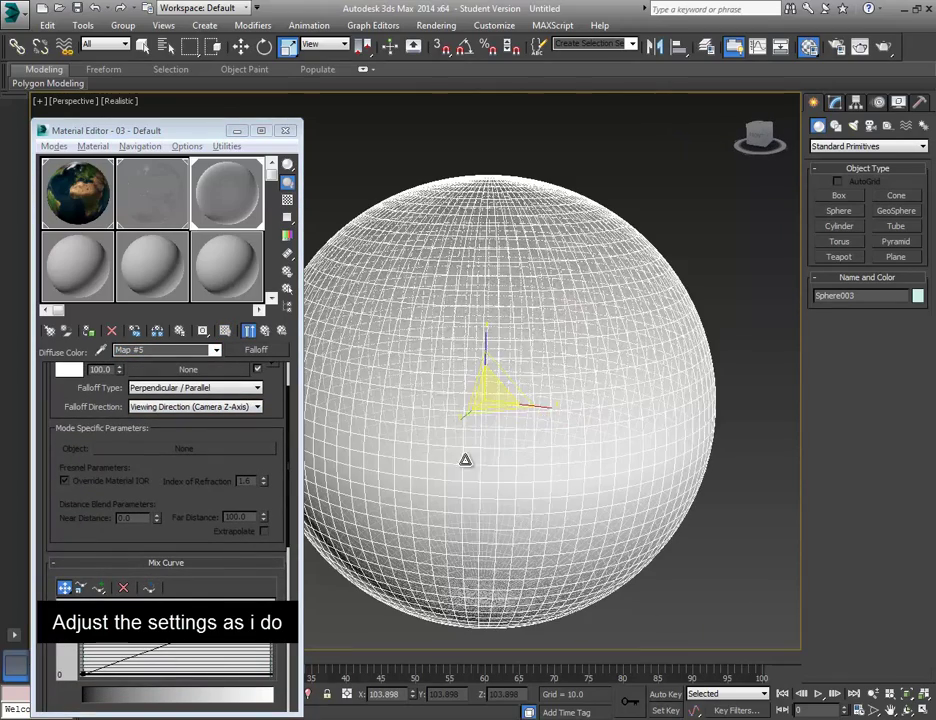
scroll(208, 543, down, 3)
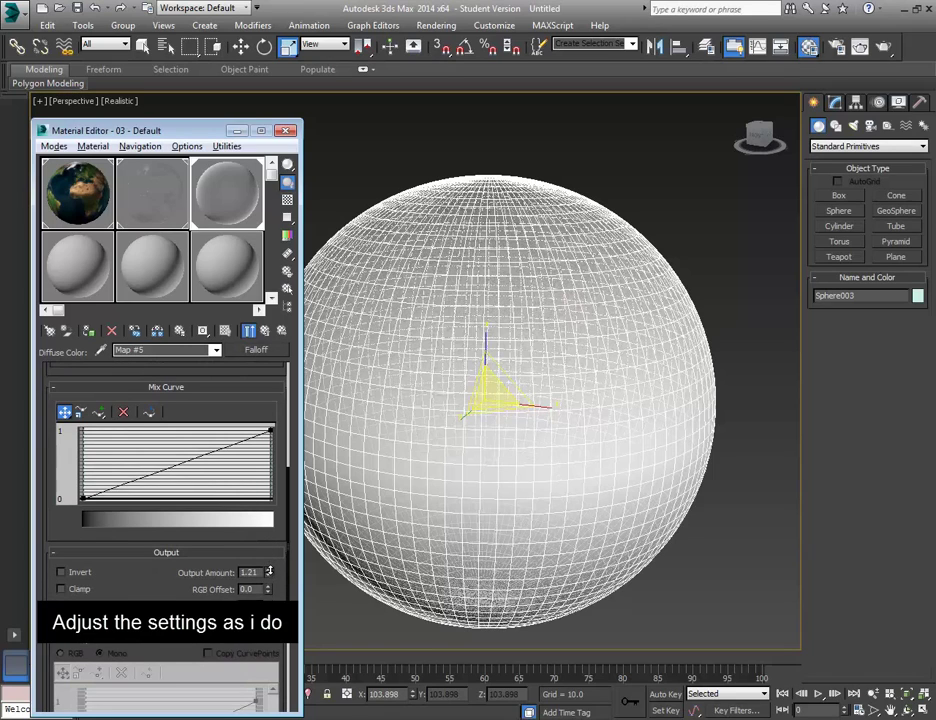
key(Return)
mouse_move(684, 312)
alt+middle_down()
mouse_move(612, 307)
mouse_move(581, 328)
mouse_move(620, 317)
mouse_move(642, 326)
alt+middle_up()
scroll(148, 580, down, 5)
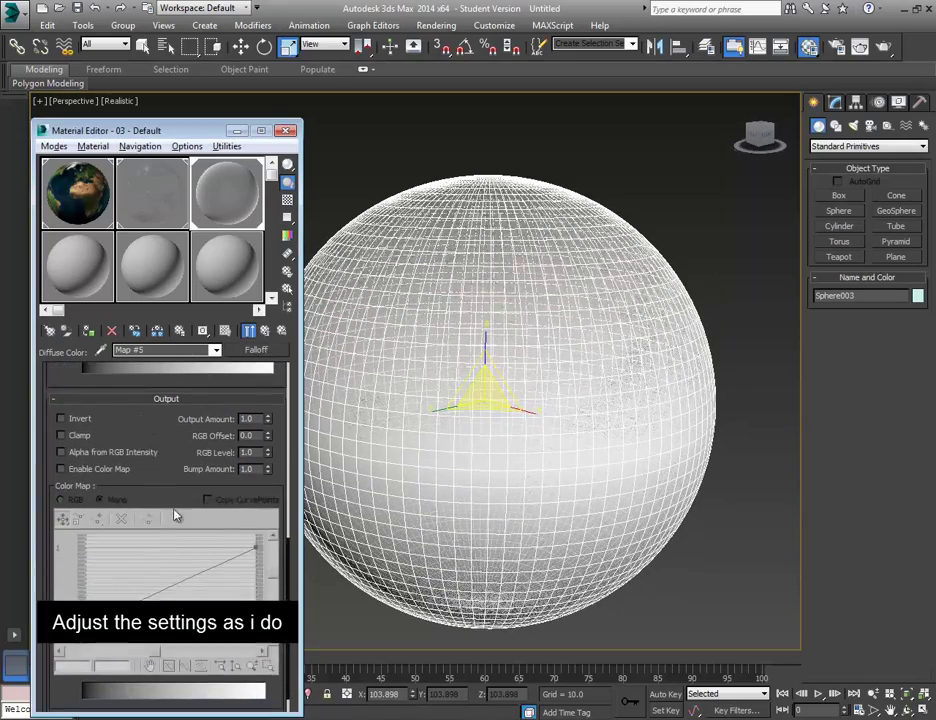
scroll(160, 540, up, 3)
scroll(147, 472, up, 3)
scroll(147, 472, up, 3)
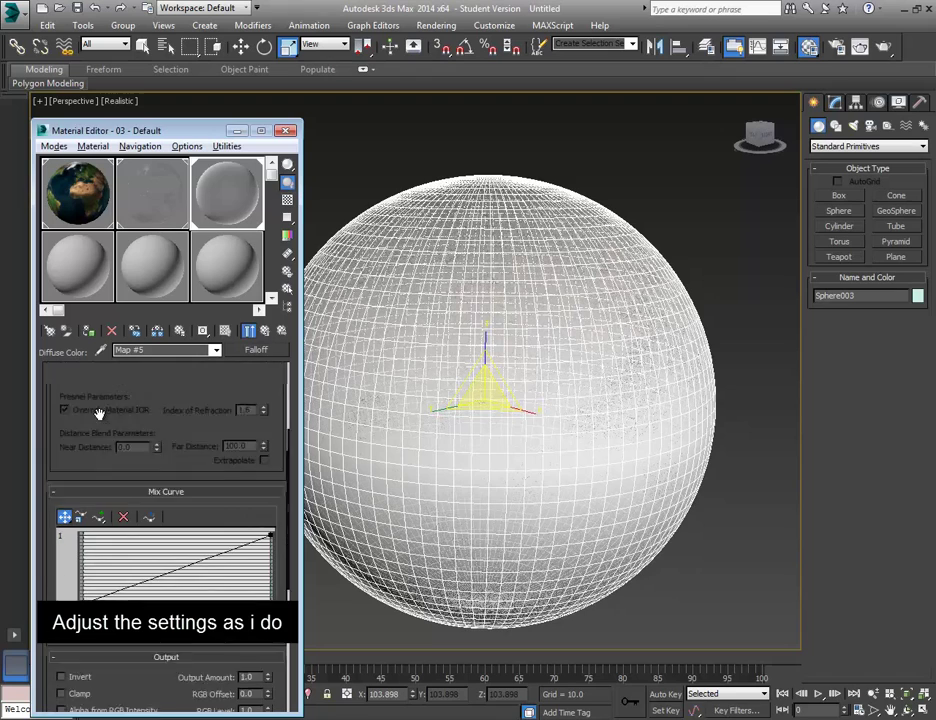
scroll(96, 355, up, 2)
Set the atmosphere's second falloff colour to a fully saturated blue
click(70, 386)
click(371, 91)
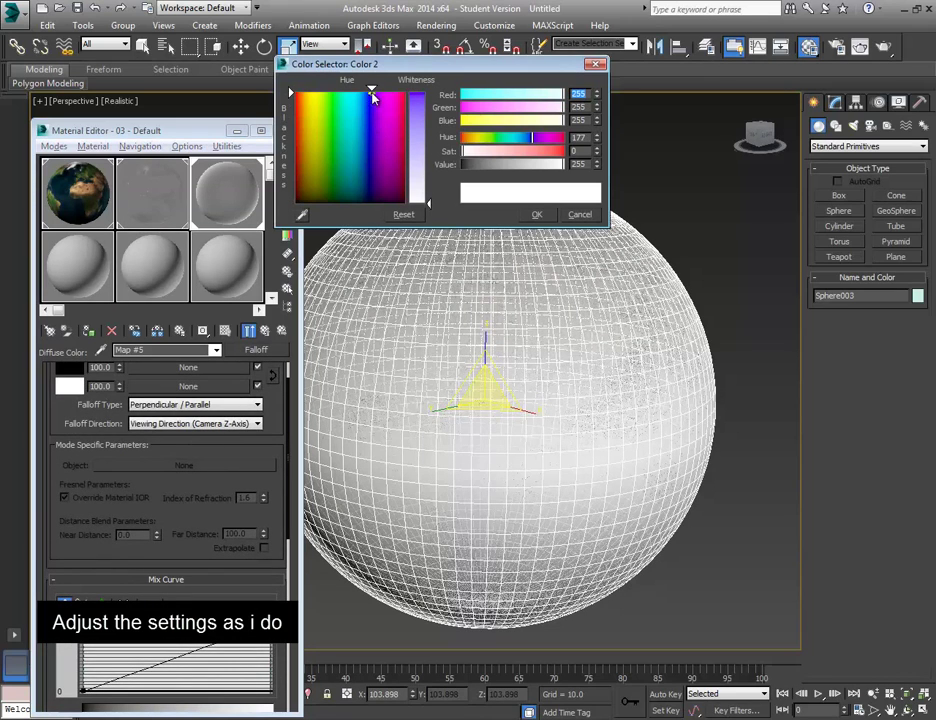
click(421, 108)
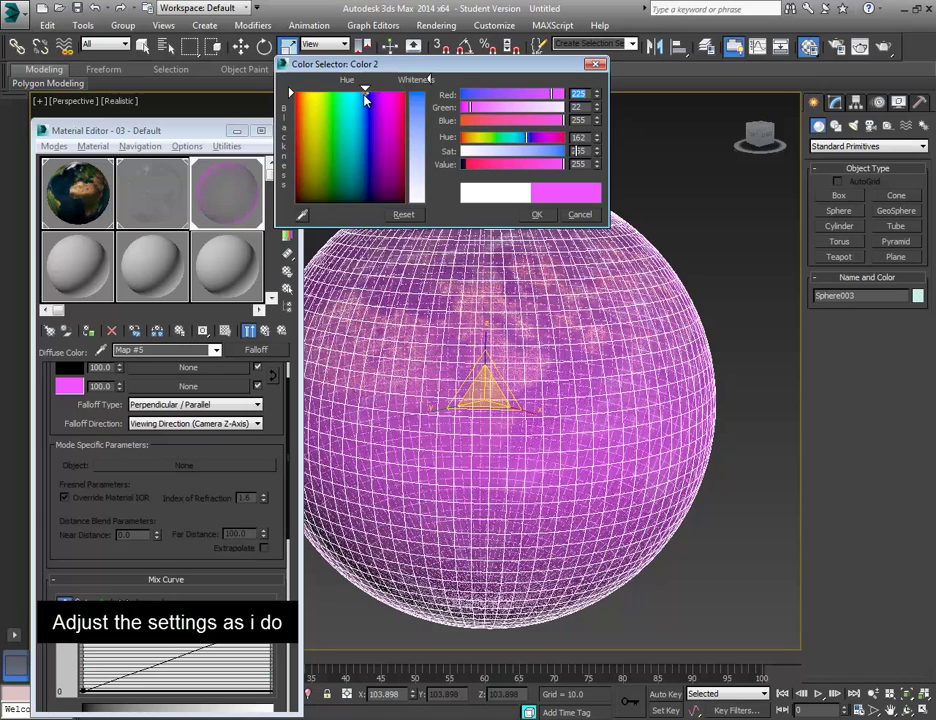
click(427, 96)
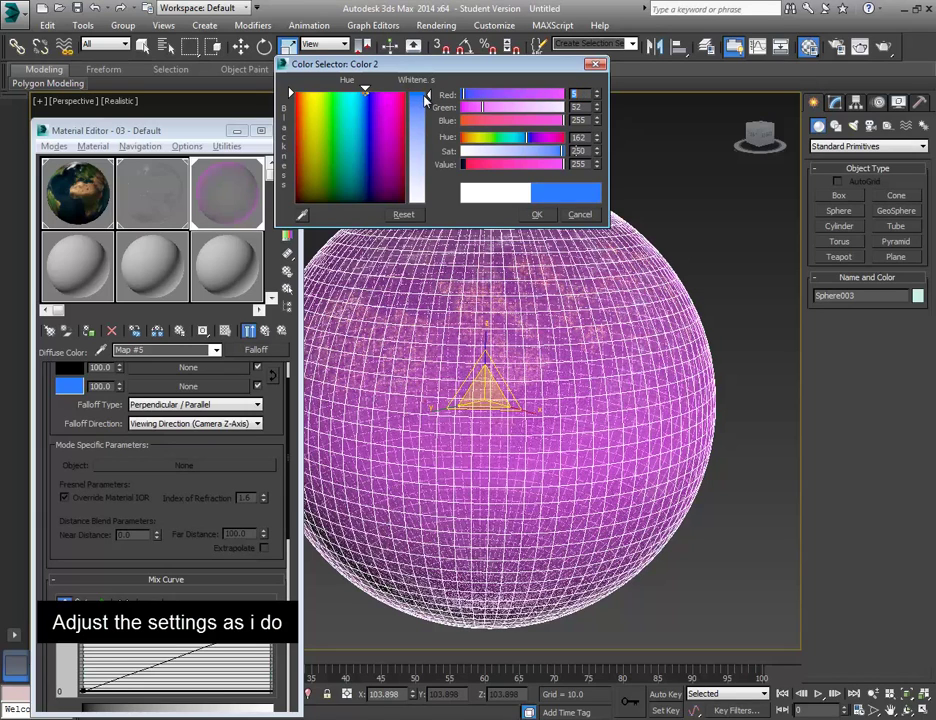
drag(427, 97, 431, 94)
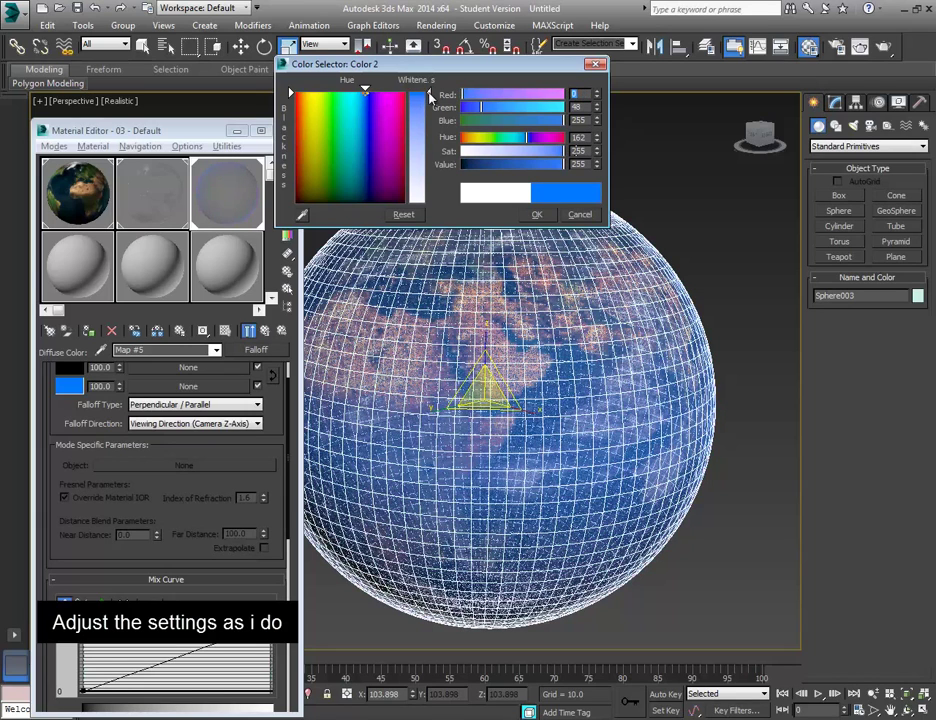
click(534, 216)
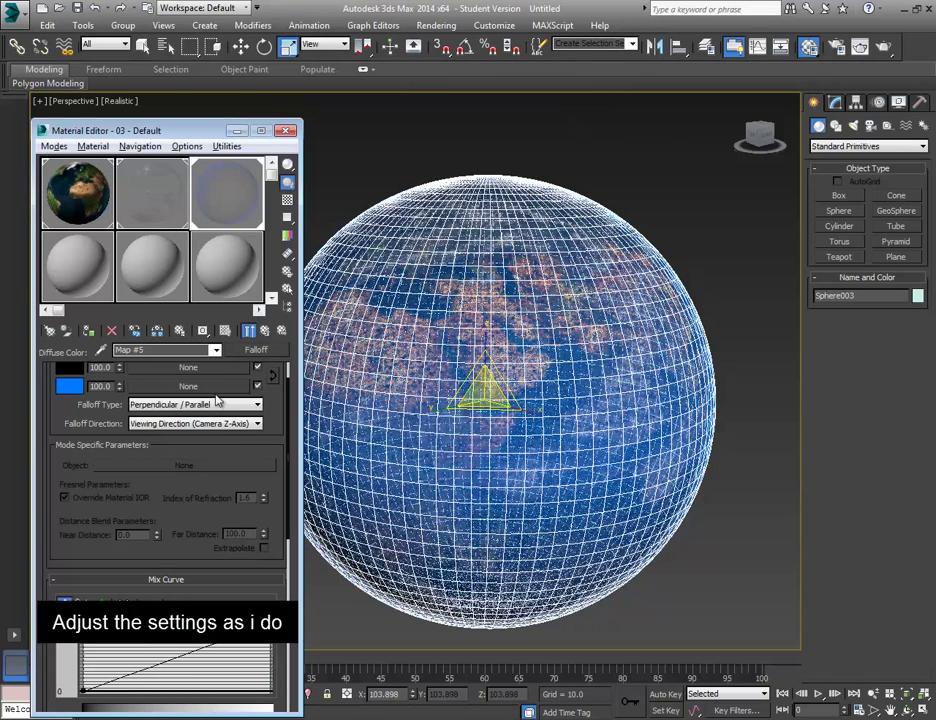
Raise the falloff Output Amount to 1.14 and RGB Level to 1.3, then test-render
scroll(208, 485, down, 5)
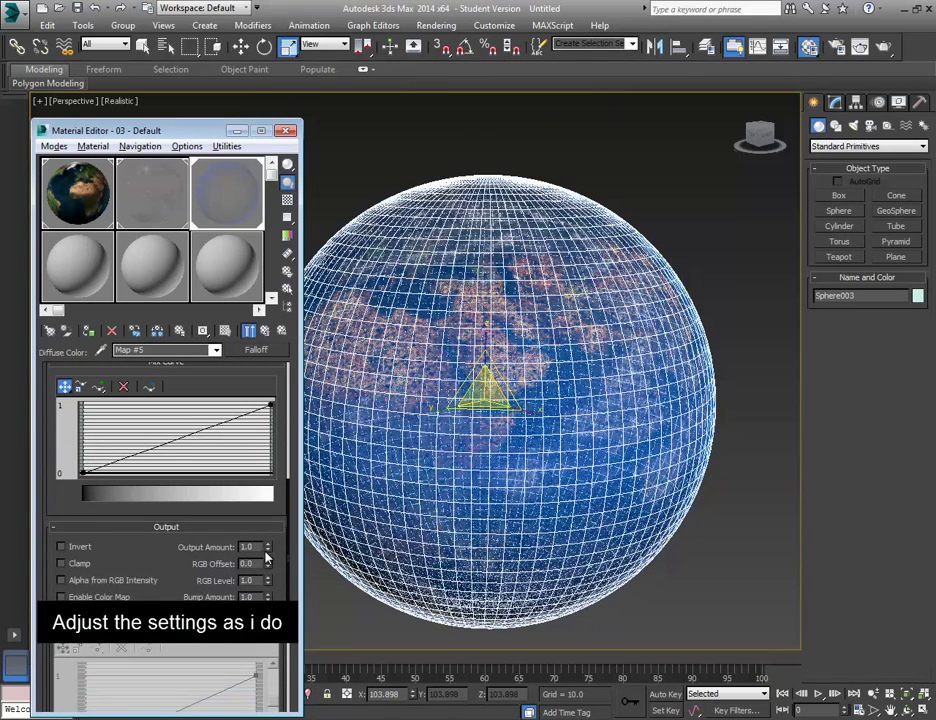
drag(268, 545, 269, 545)
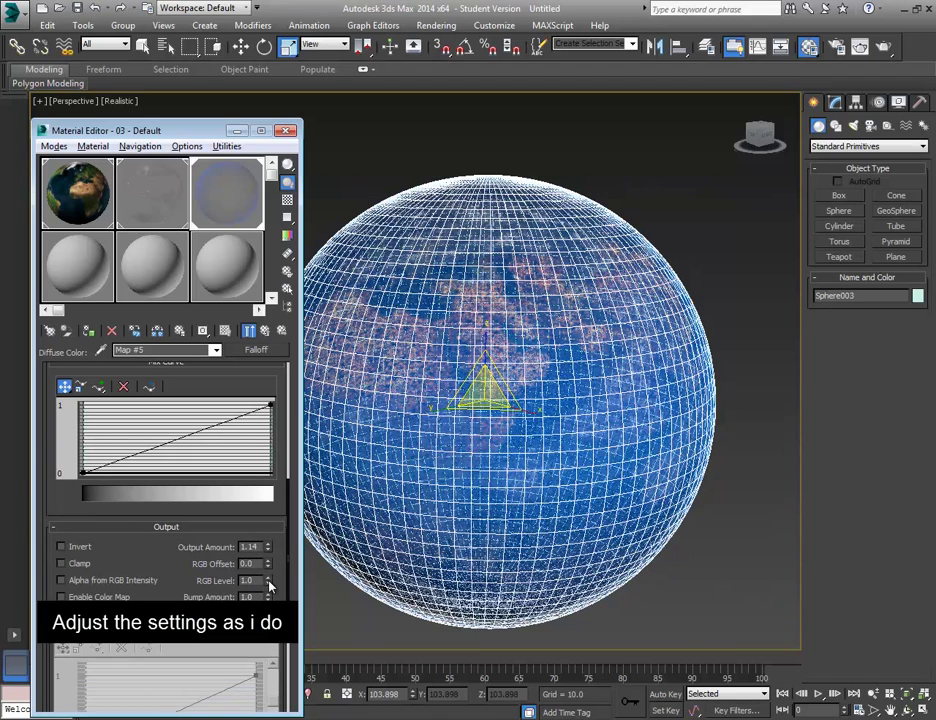
drag(269, 581, 276, 563)
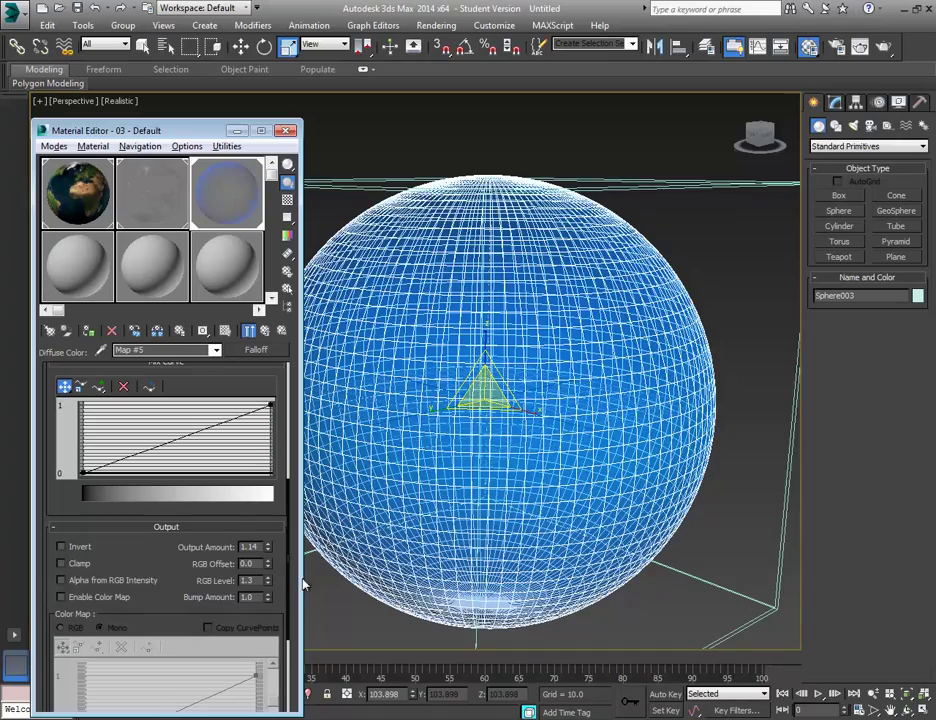
mouse_move(491, 455)
alt+middle_down()
mouse_move(429, 483)
mouse_move(502, 420)
alt+middle_up()
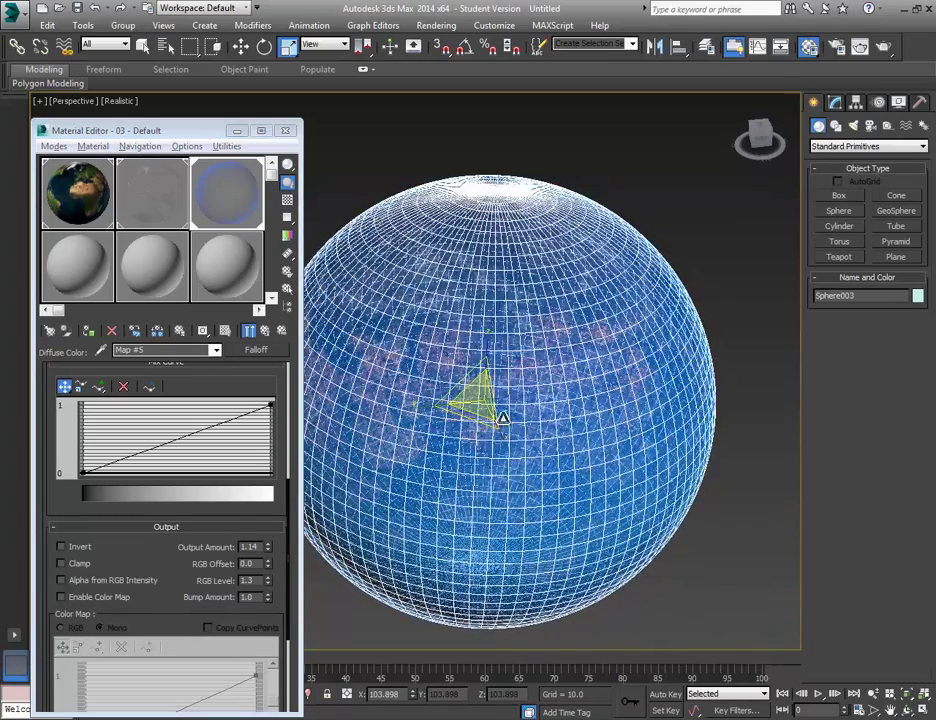
click(688, 254)
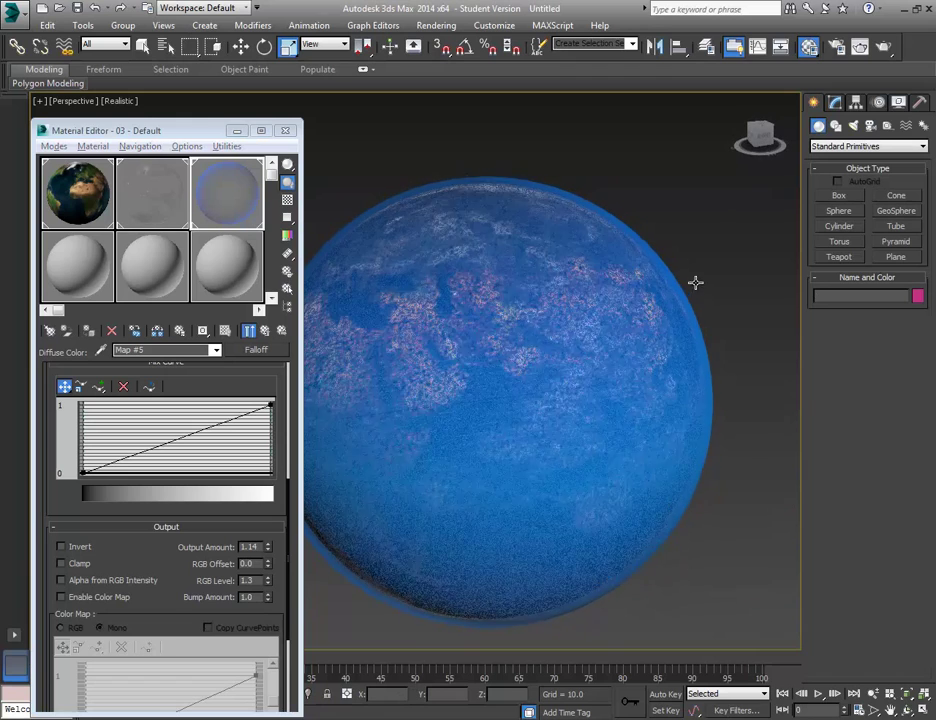
click(886, 48)
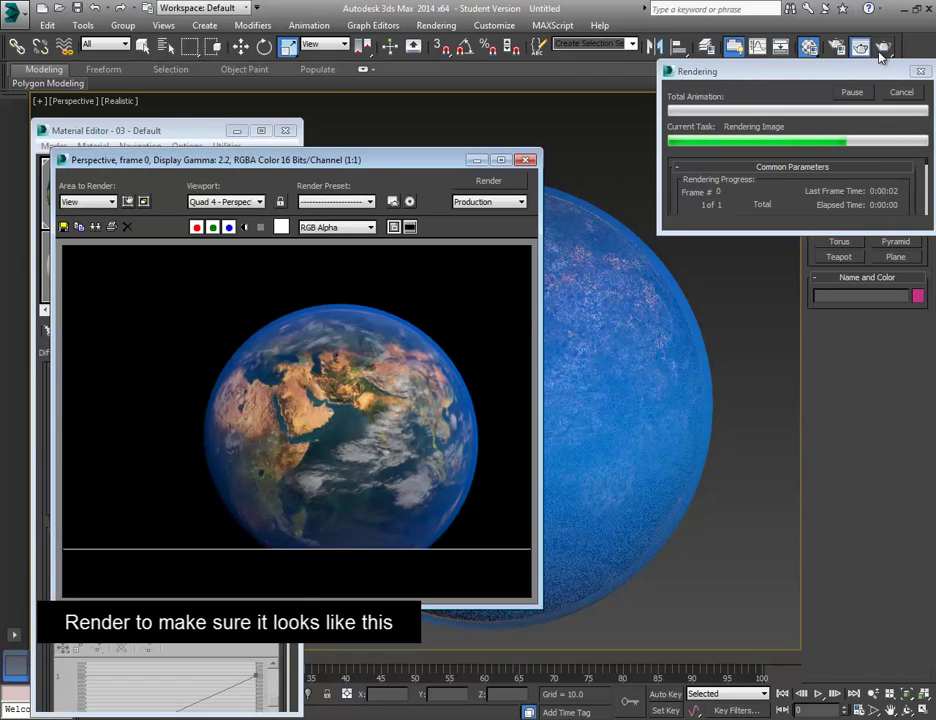
Close the test render and material settings, orbiting the globe to face Africa
drag(452, 153, 456, 157)
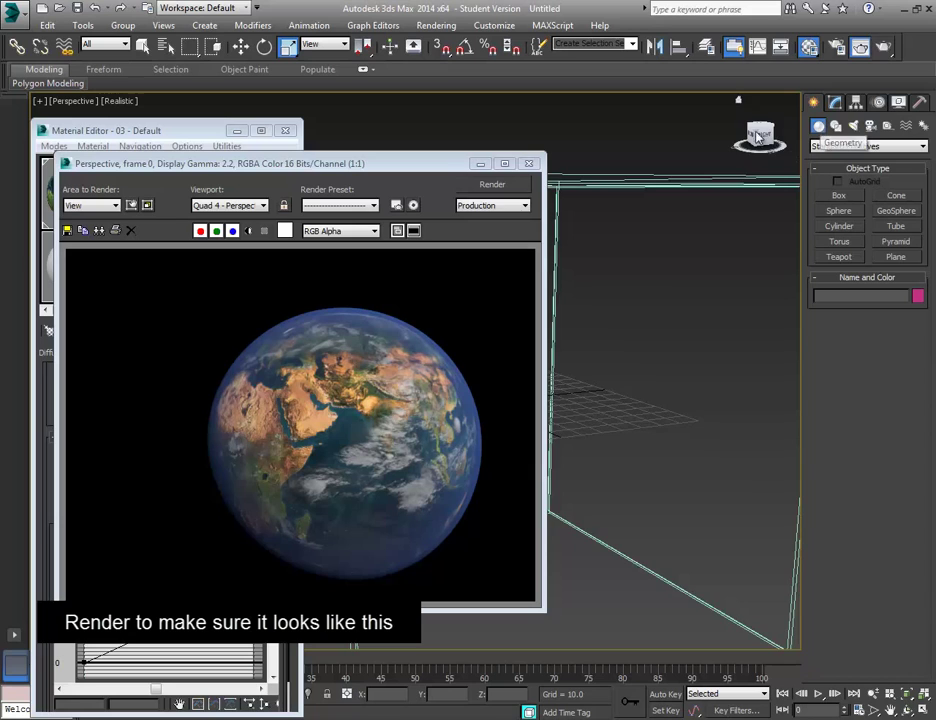
click(527, 165)
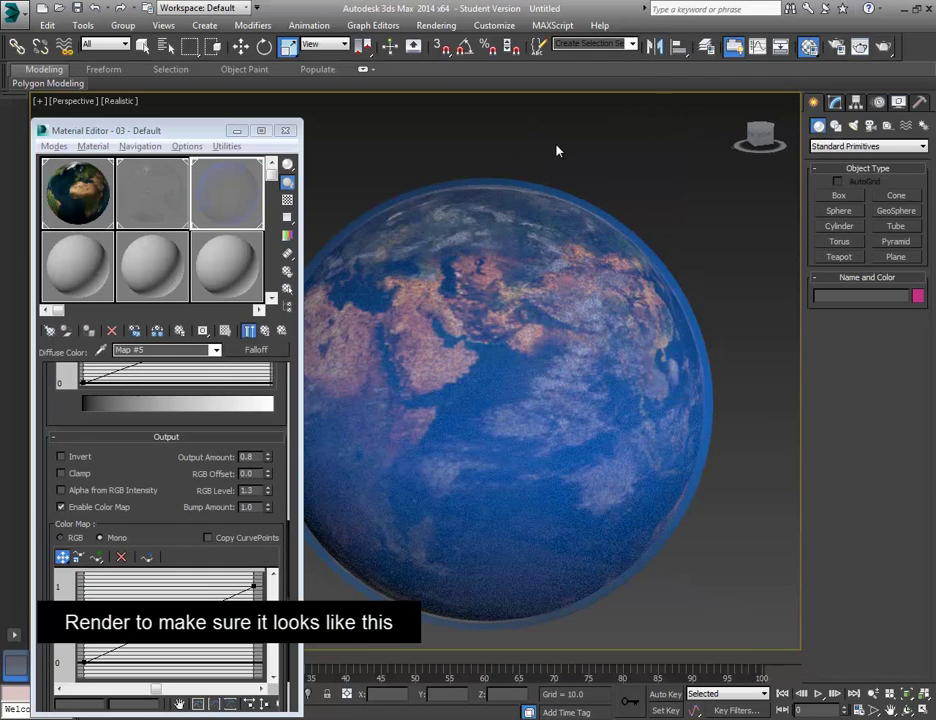
scroll(510, 180, down, 5)
scroll(480, 198, up, 2)
mouse_move(480, 198)
alt+middle_down()
mouse_move(537, 203)
mouse_move(560, 219)
mouse_move(299, 163)
alt+middle_up()
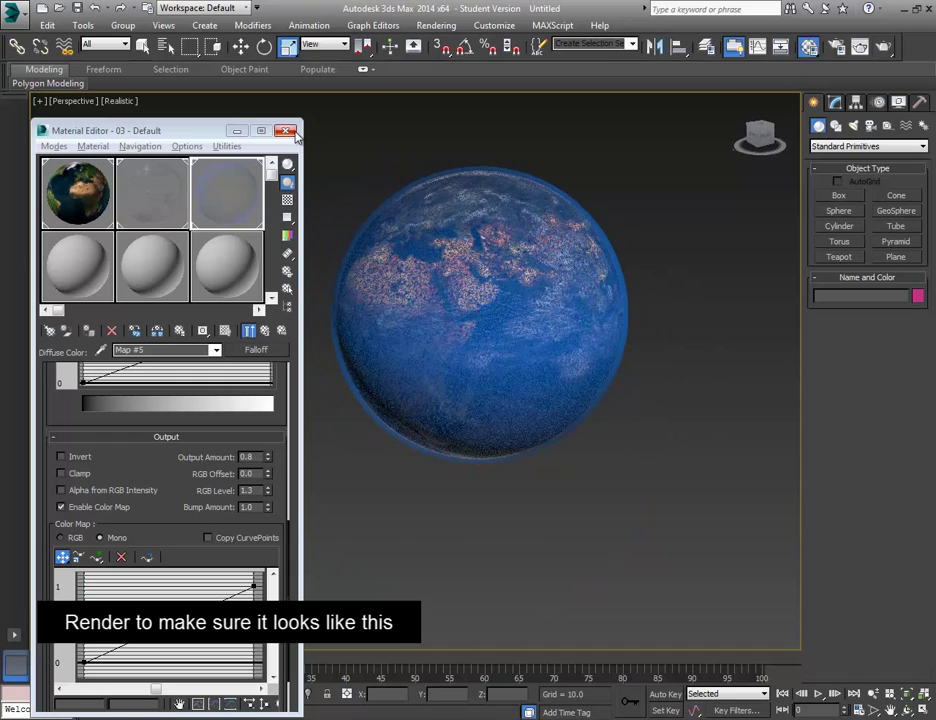
click(286, 131)
mouse_move(602, 292)
alt+middle_down()
mouse_move(516, 359)
mouse_move(537, 359)
mouse_move(552, 326)
alt+middle_up()
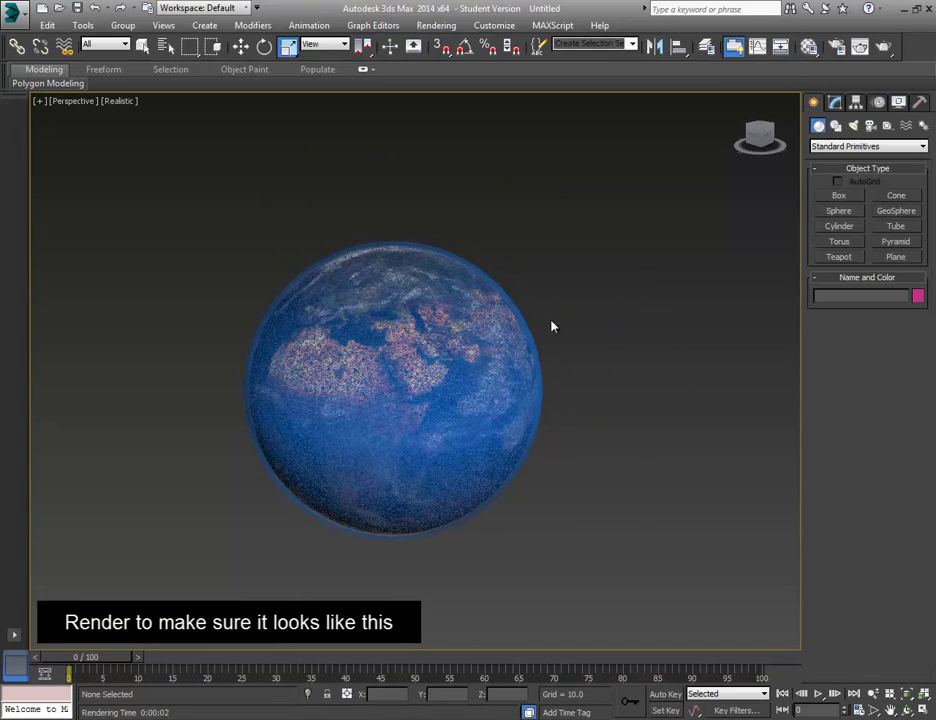
Re-render the globe, shift it up for a close-up render, then close the image
click(860, 46)
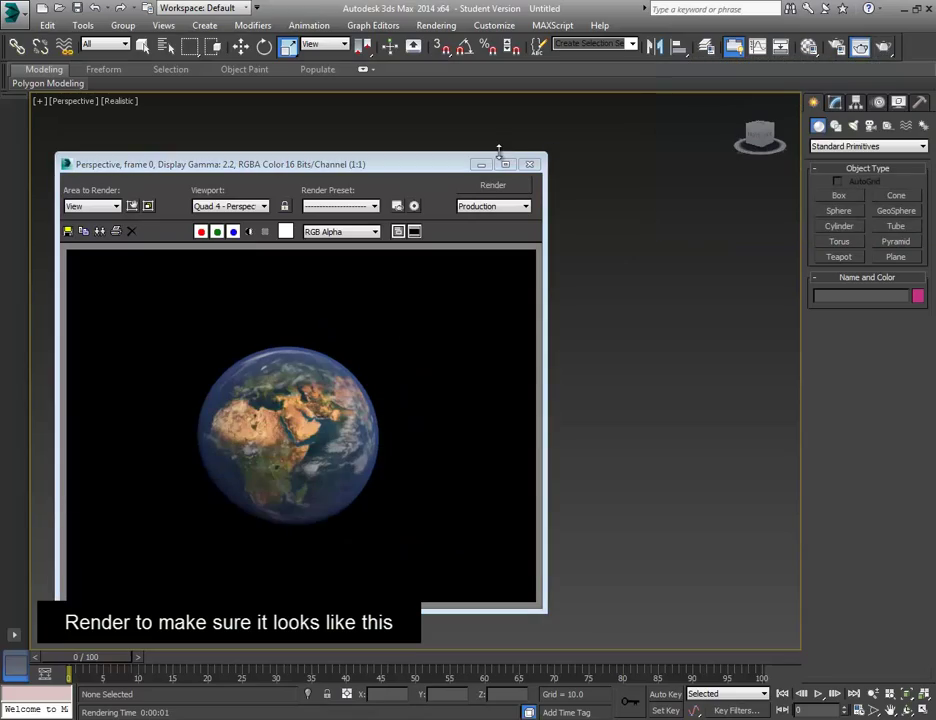
click(531, 165)
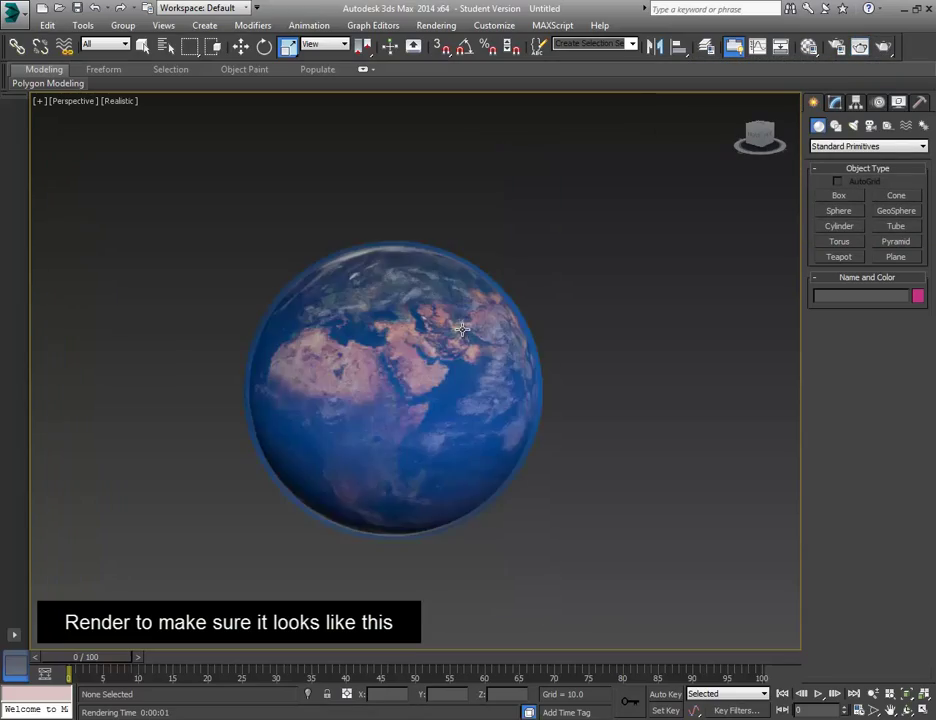
scroll(530, 330, up, 5)
scroll(530, 330, up, 2)
middle_drag(534, 327, 549, 237)
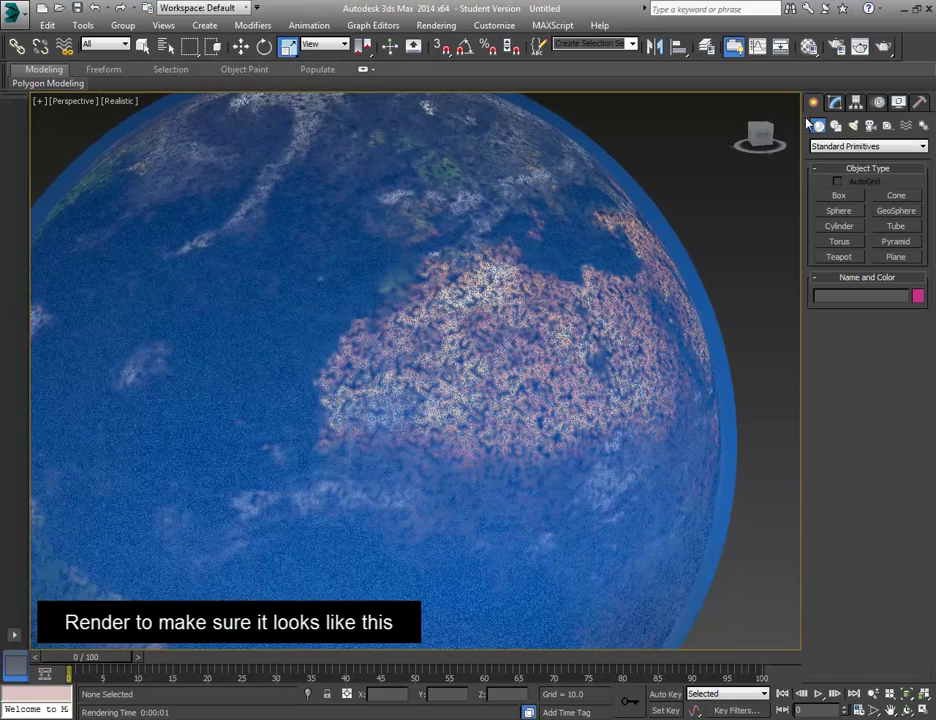
click(884, 47)
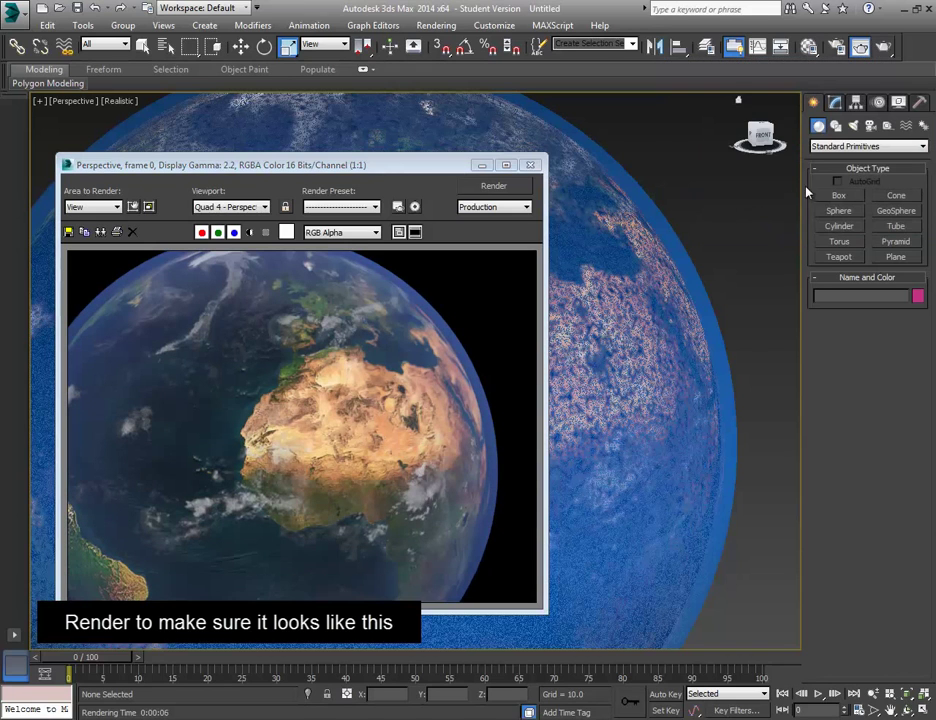
click(530, 164)
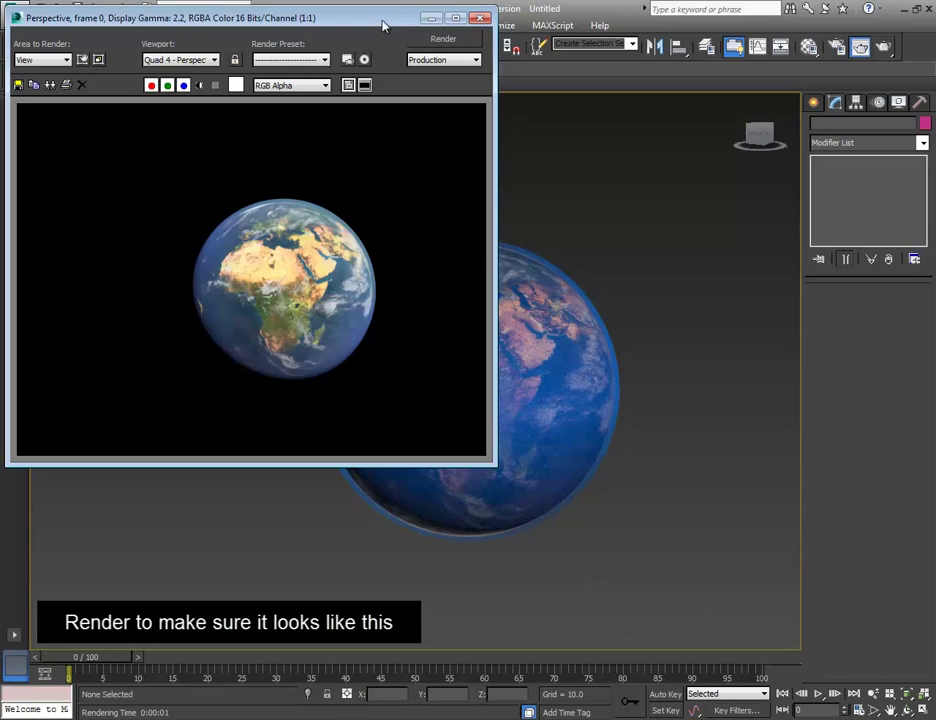
drag(283, 20, 343, 156)
click(542, 149)
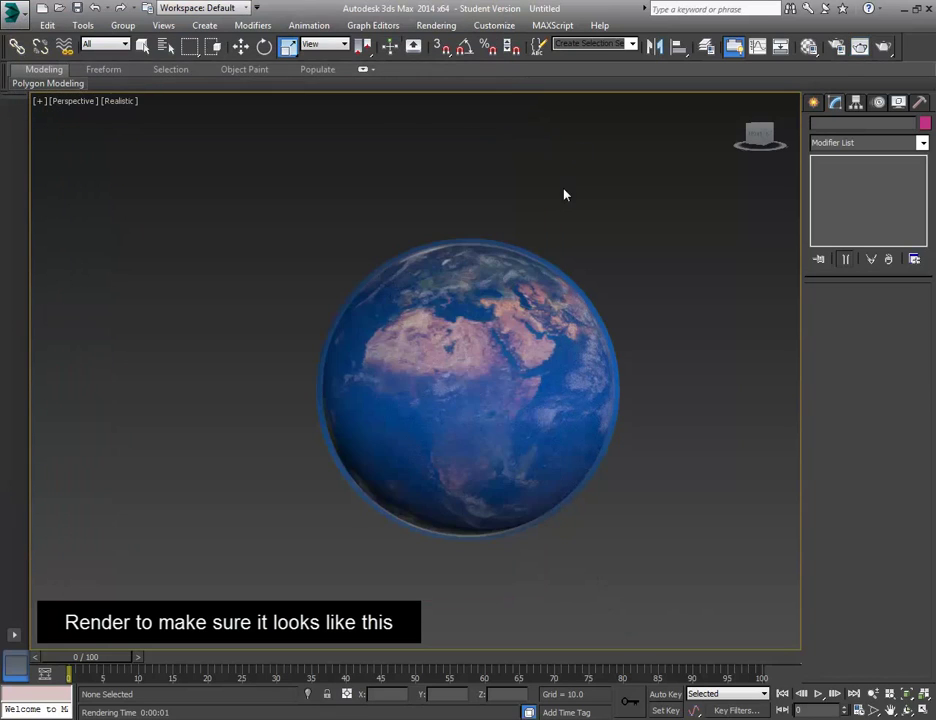
Give an unused material, 08 - Default, the 4389.jpg starfield bitmap as its diffuse map
click(808, 47)
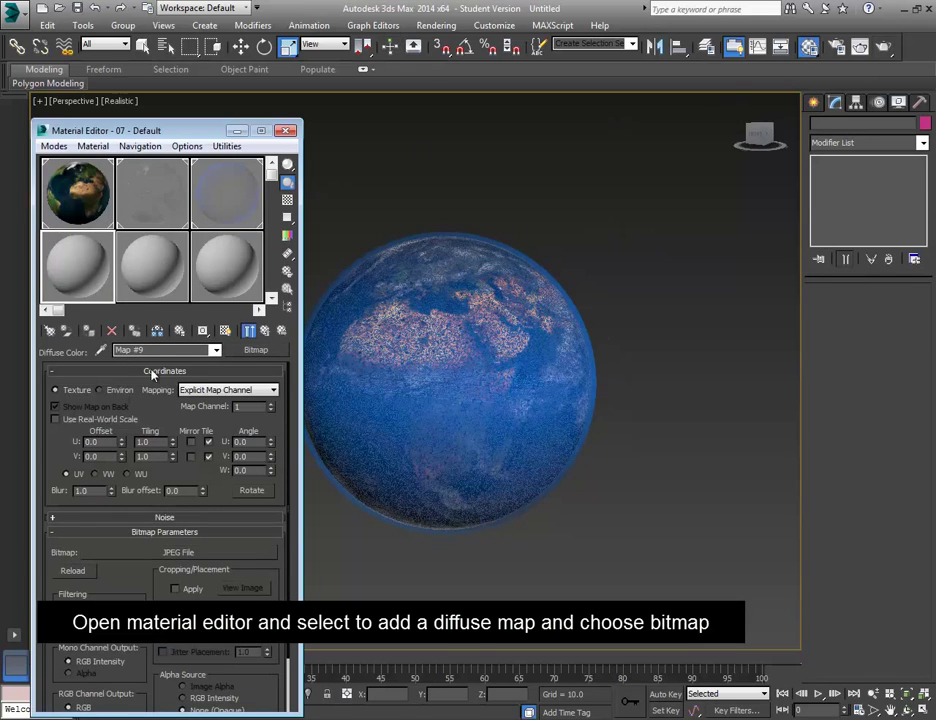
click(216, 350)
click(157, 285)
click(157, 285)
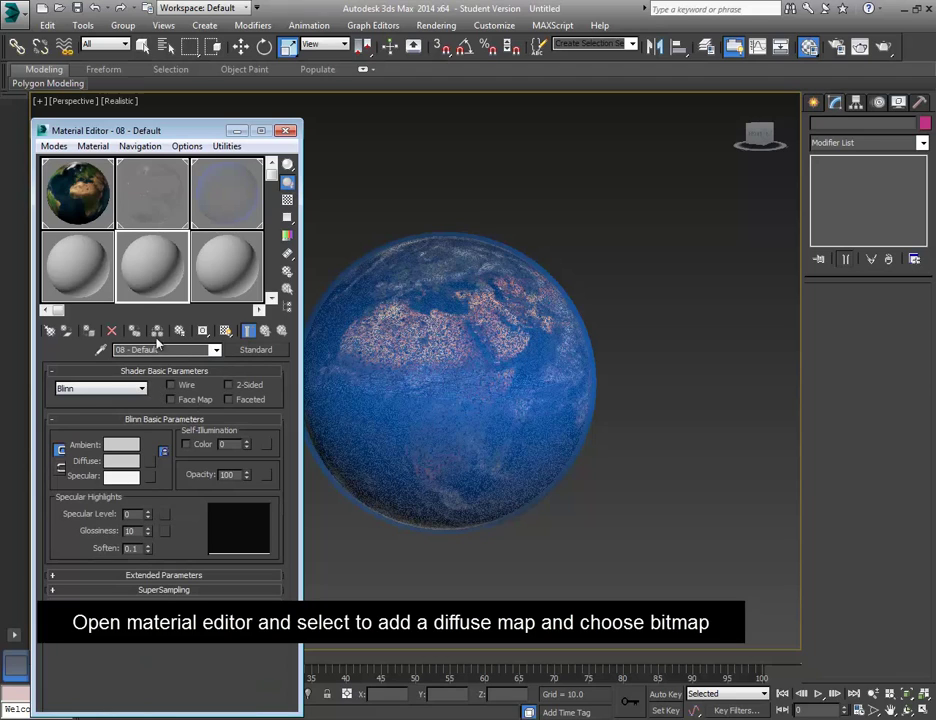
click(150, 461)
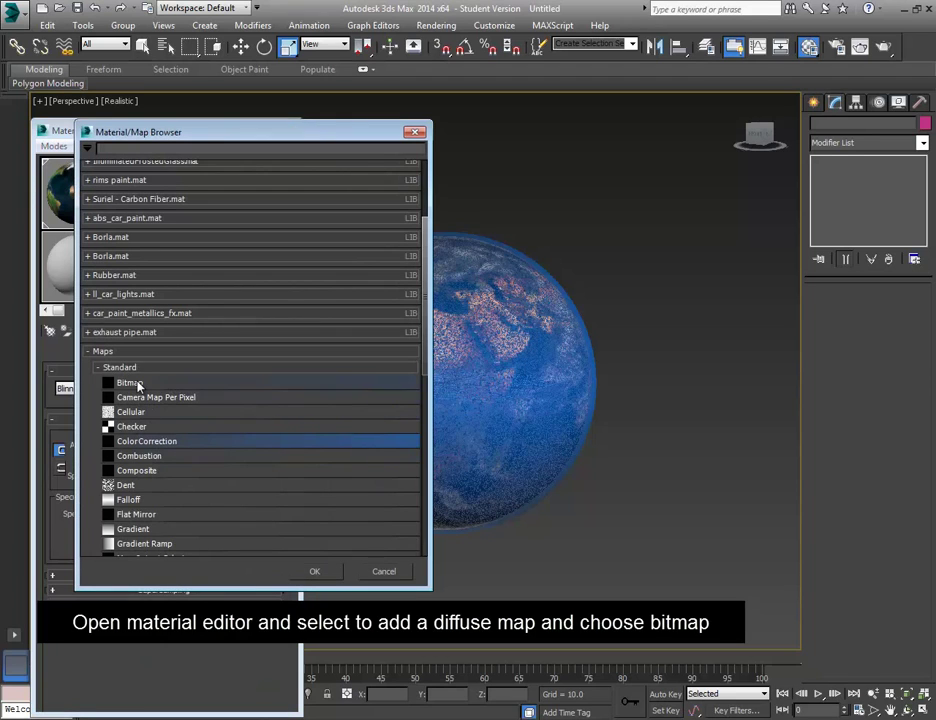
double_click(130, 383)
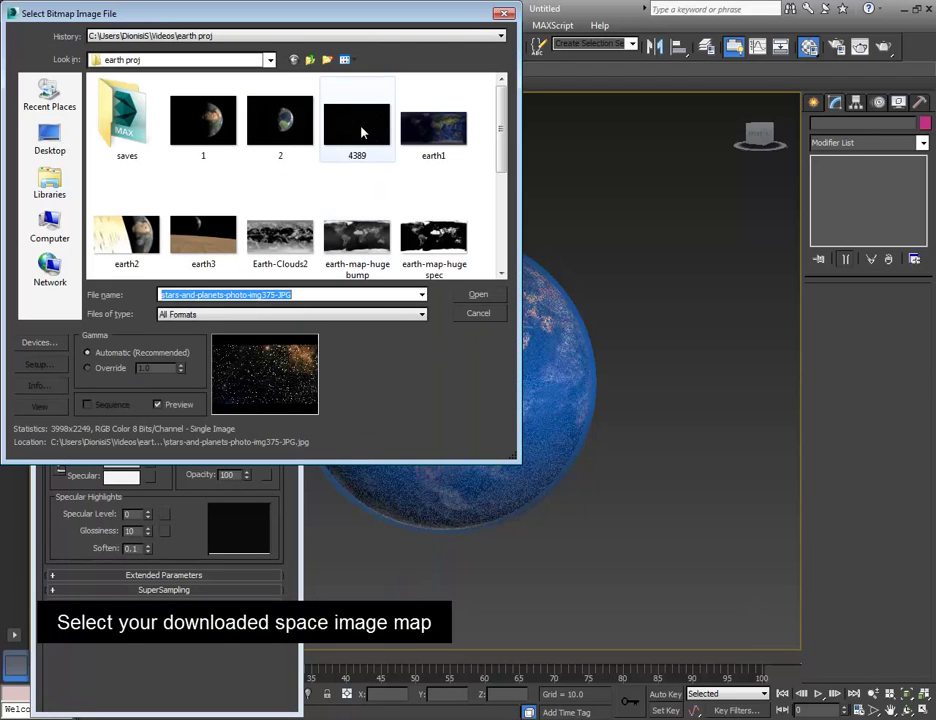
click(362, 132)
click(473, 298)
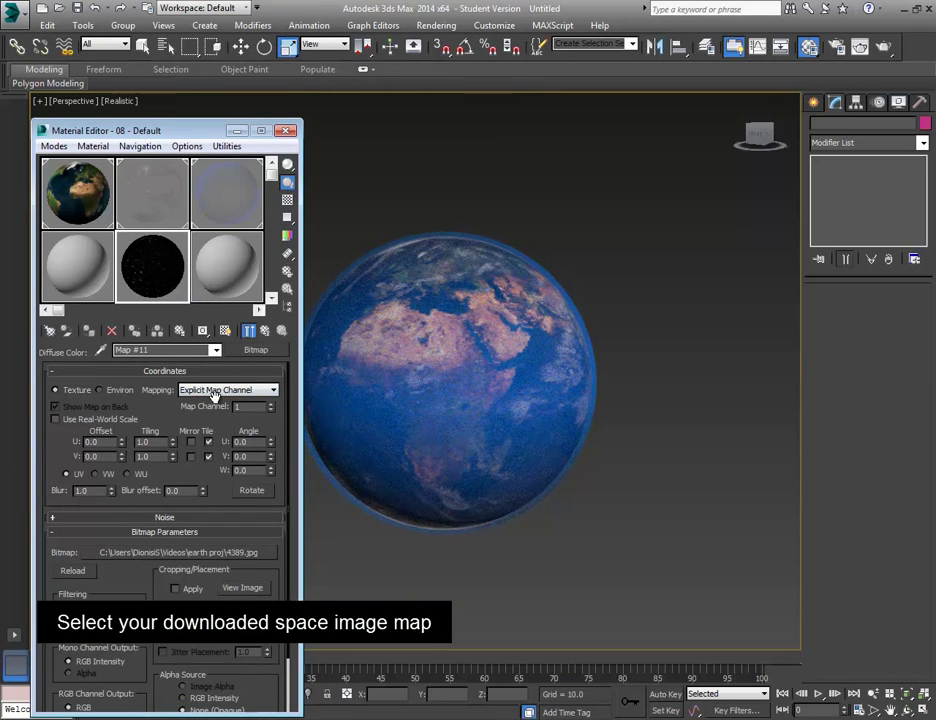
click(212, 352)
click(190, 363)
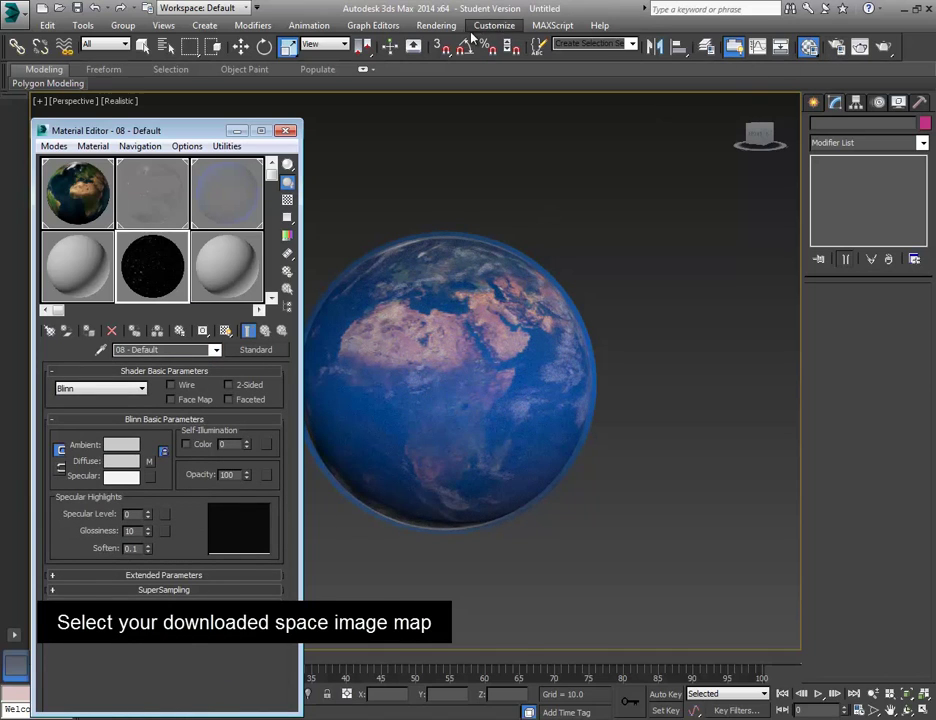
click(436, 25)
Instance the 4389 starfield map as the Environment Map and test-render Earth against stars
click(484, 173)
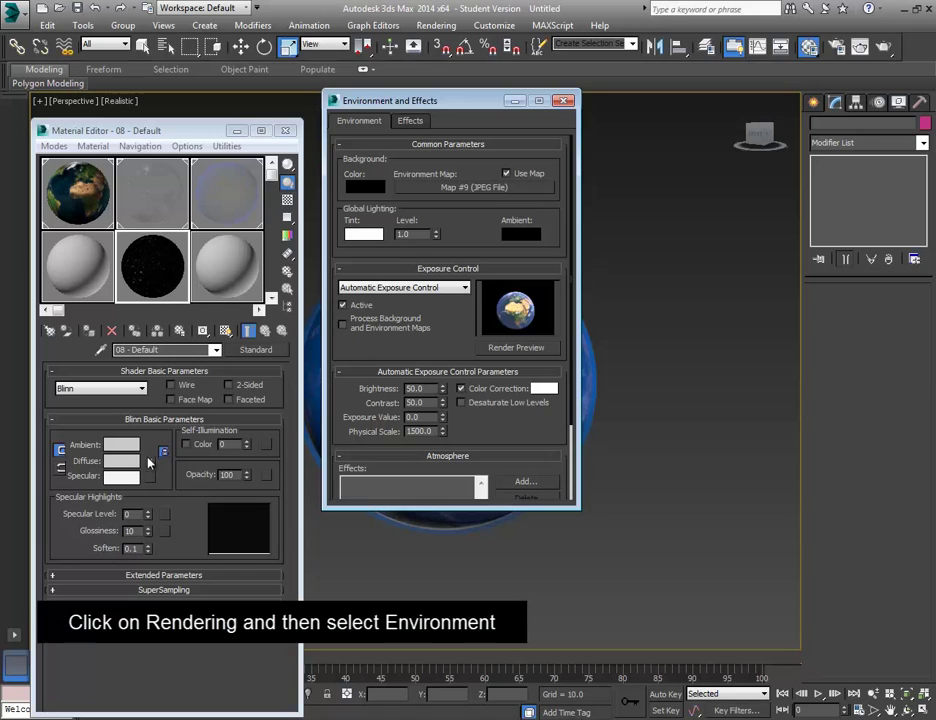
drag(148, 461, 474, 205)
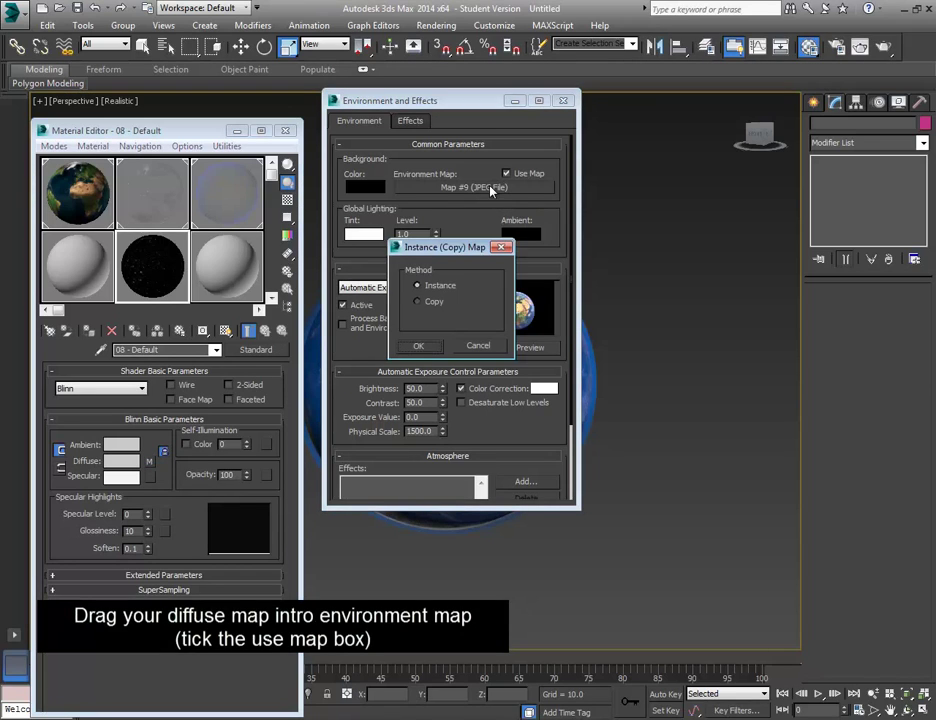
click(421, 346)
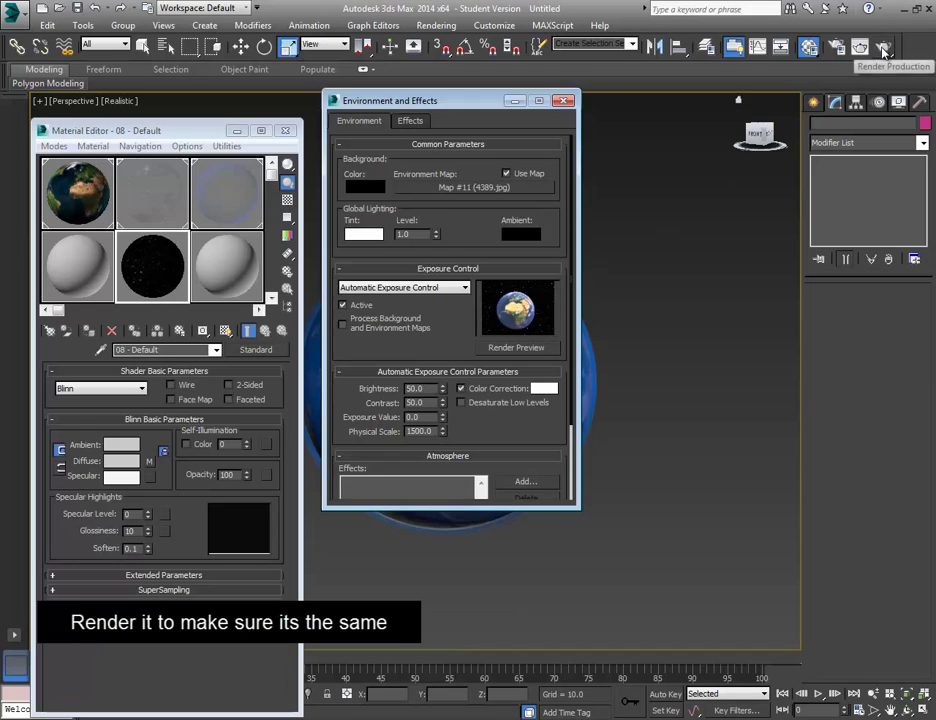
click(884, 52)
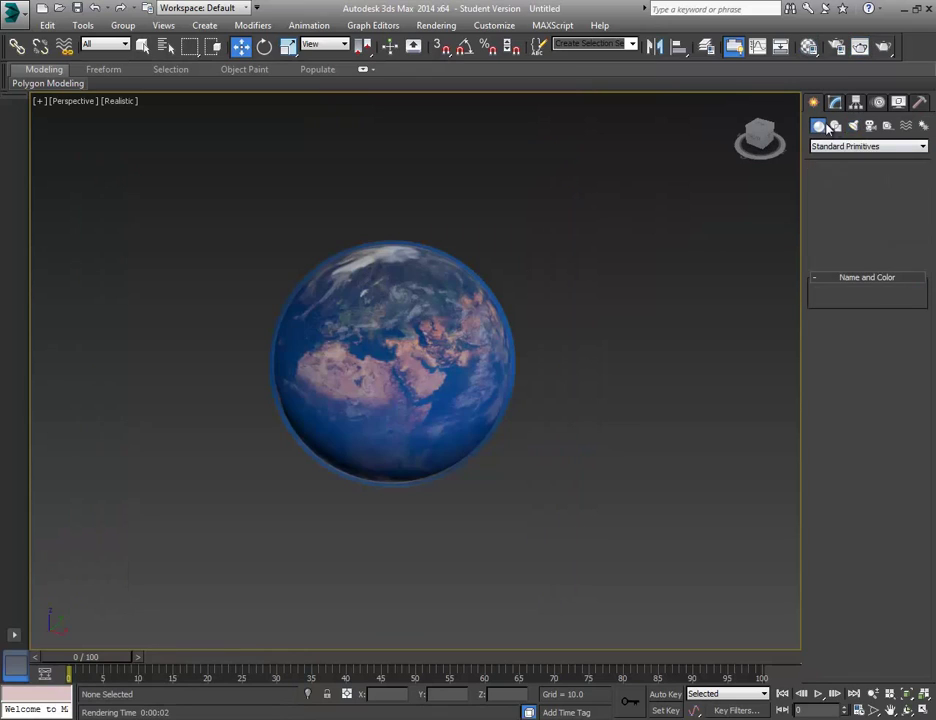
Create an Omni light, Omni001, in the viewport
click(839, 226)
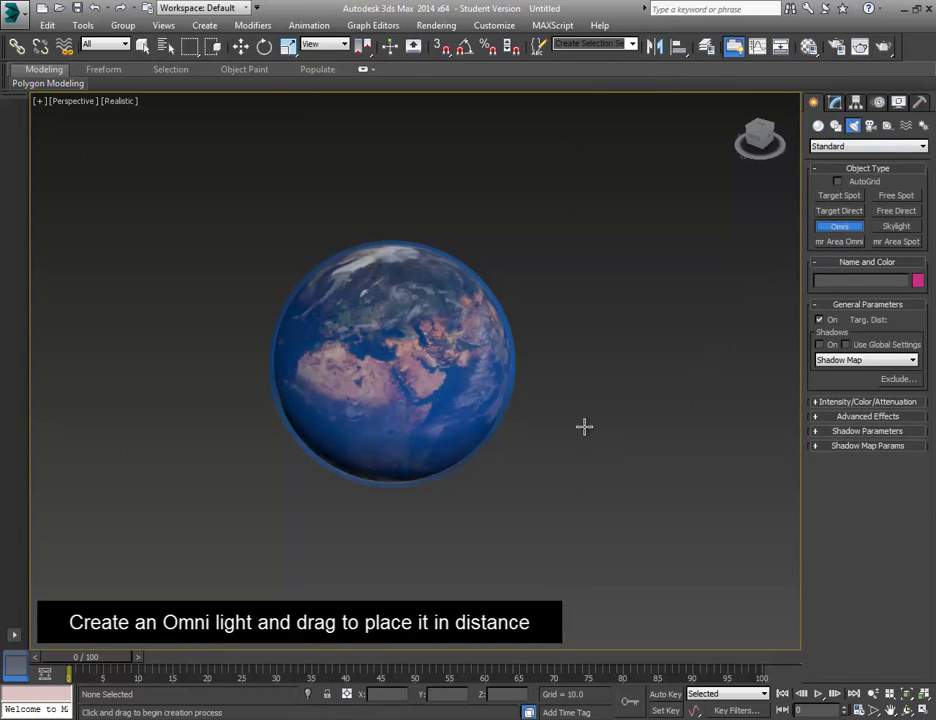
mouse_move(584, 427)
mouse_down()
mouse_move(579, 433)
mouse_move(922, 532)
mouse_up()
click(241, 46)
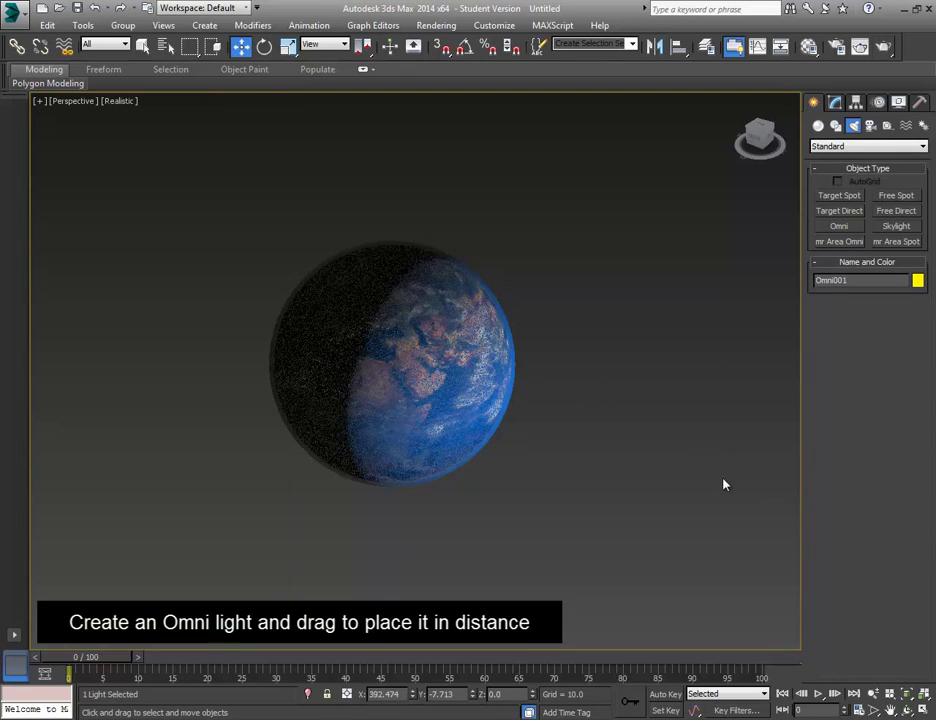
middle_drag(725, 485, 527, 451)
Move Omni001 far out to the right of the Earth and show its parameters
drag(605, 464, 835, 537)
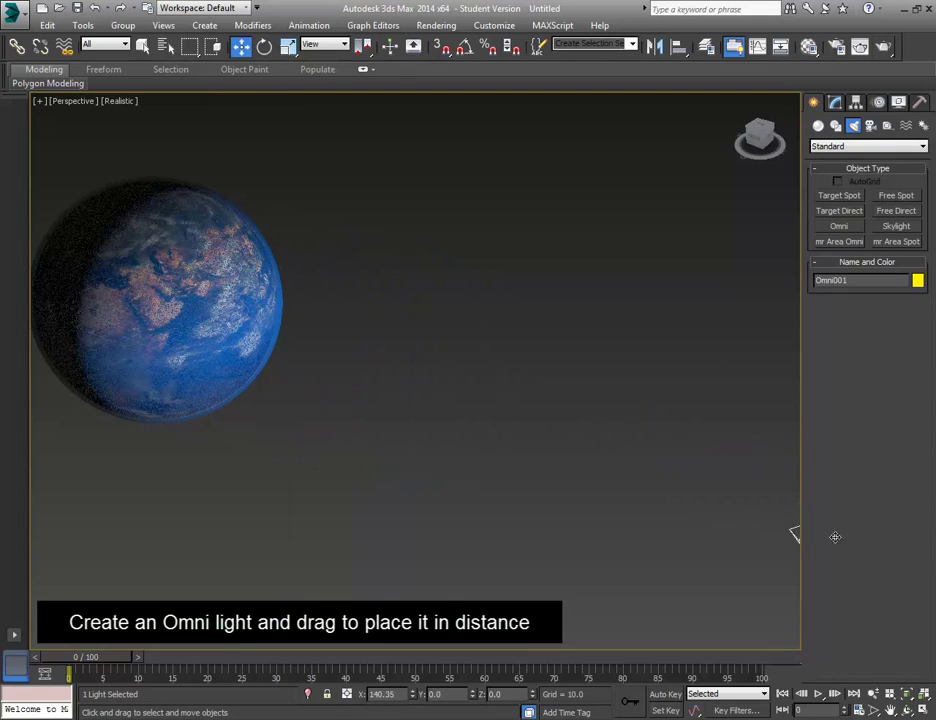
scroll(498, 442, down, 3)
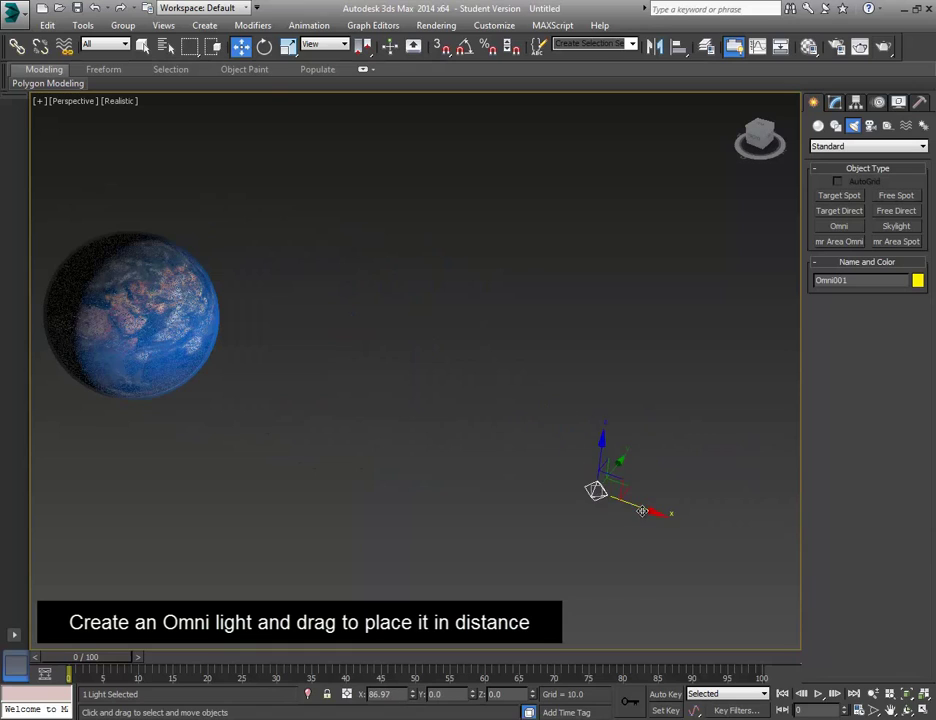
drag(558, 477, 760, 548)
scroll(495, 510, down, 3)
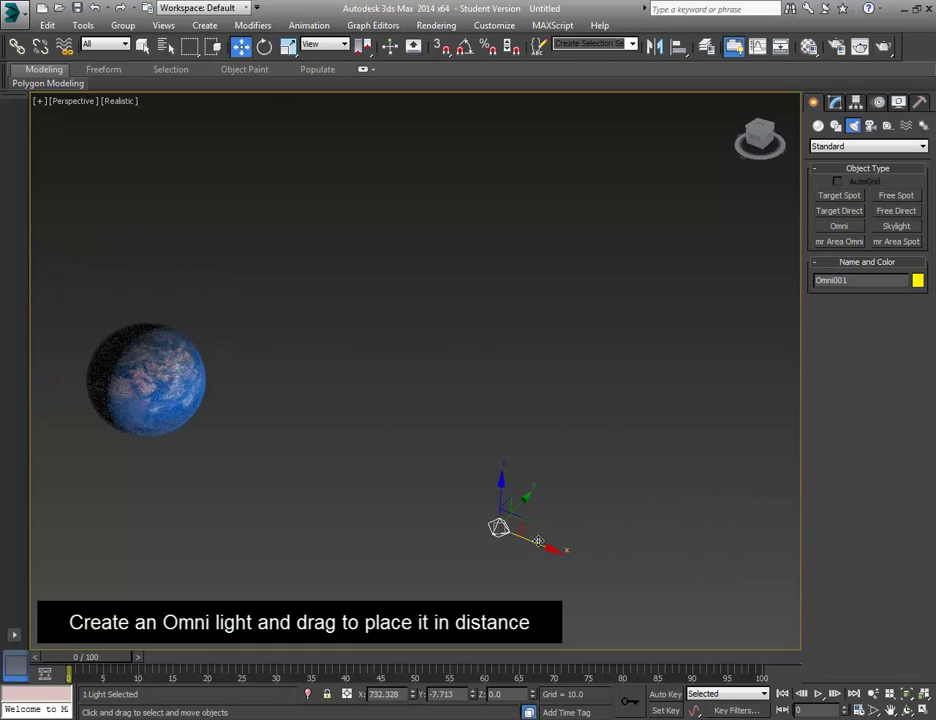
drag(538, 541, 700, 602)
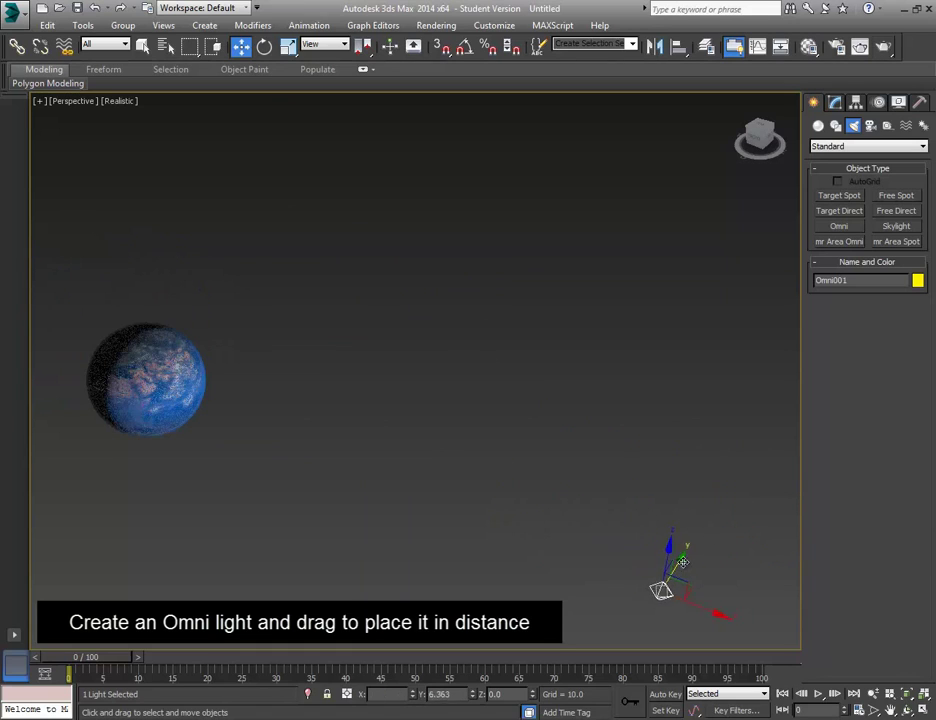
drag(682, 562, 724, 492)
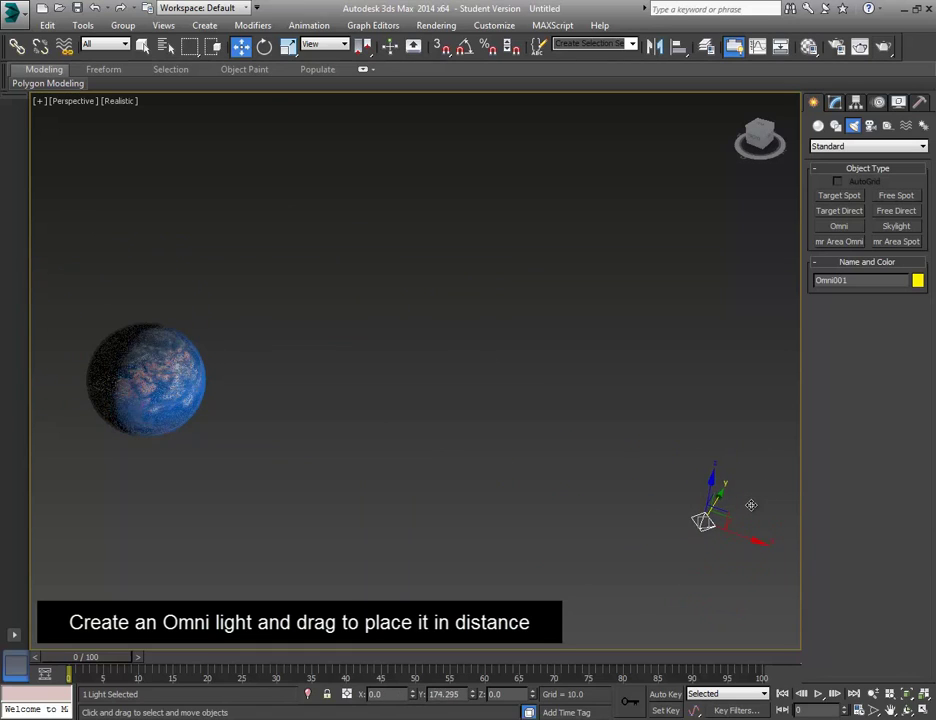
click(833, 101)
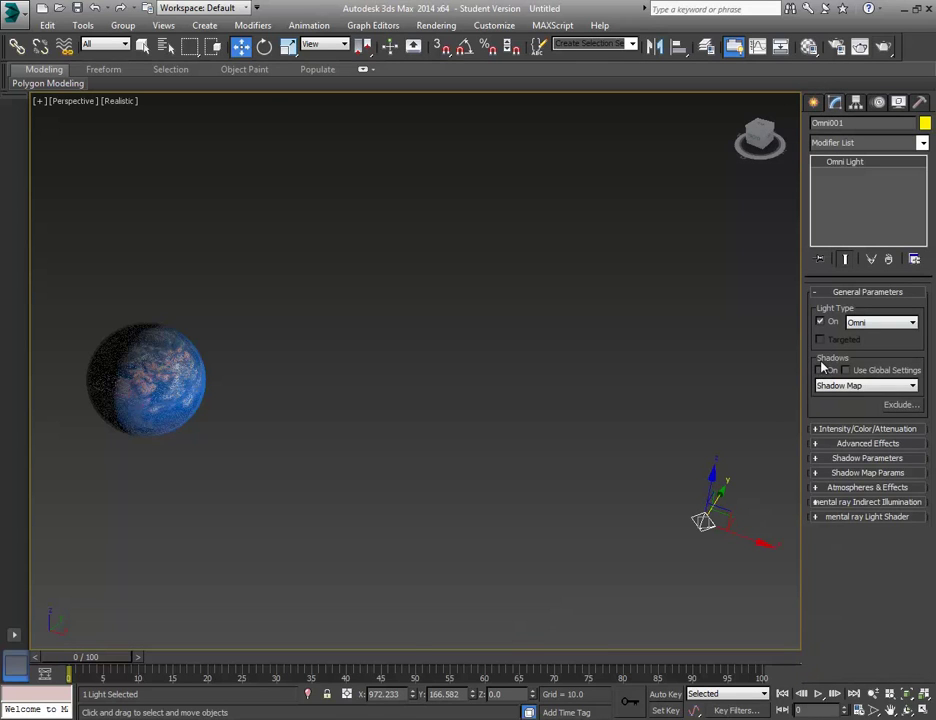
scroll(290, 378, up, 3)
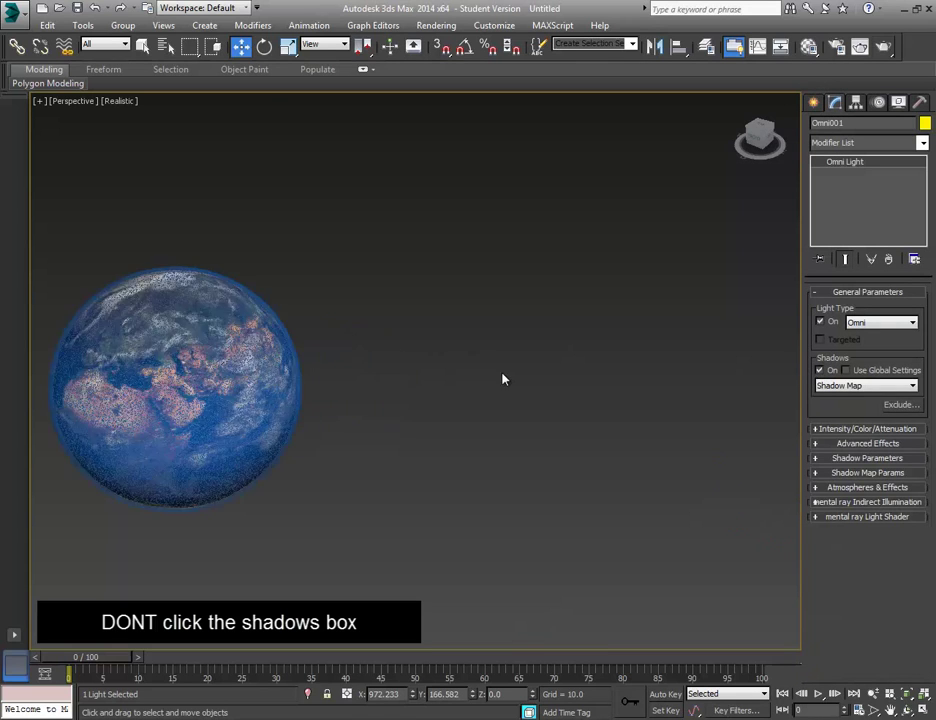
scroll(503, 378, up, 3)
Test-render the side-lit Earth twice to check the new omni lighting
click(885, 52)
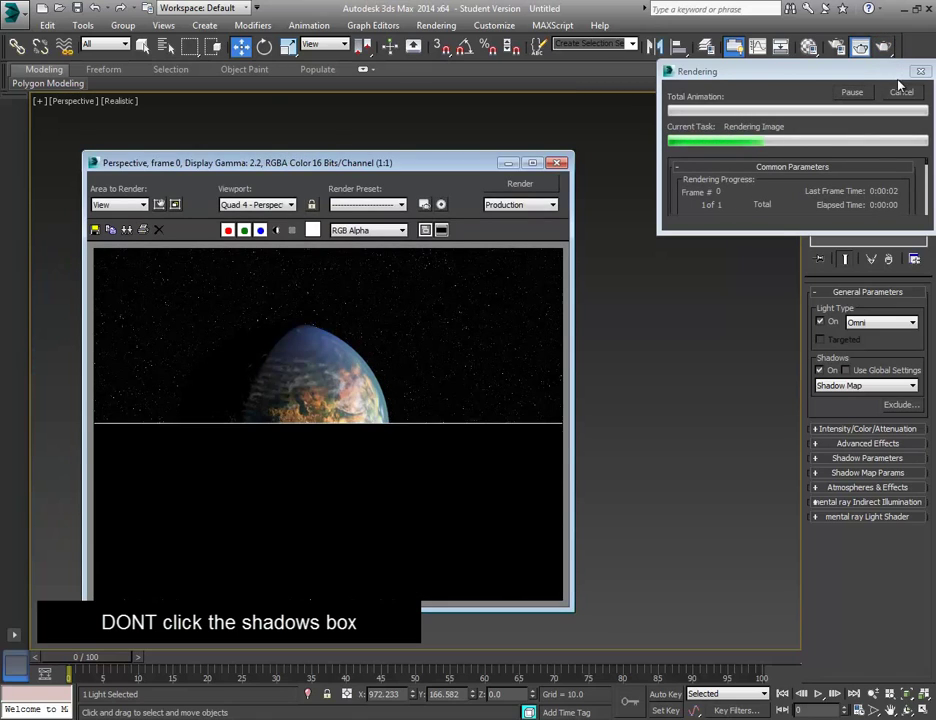
click(557, 162)
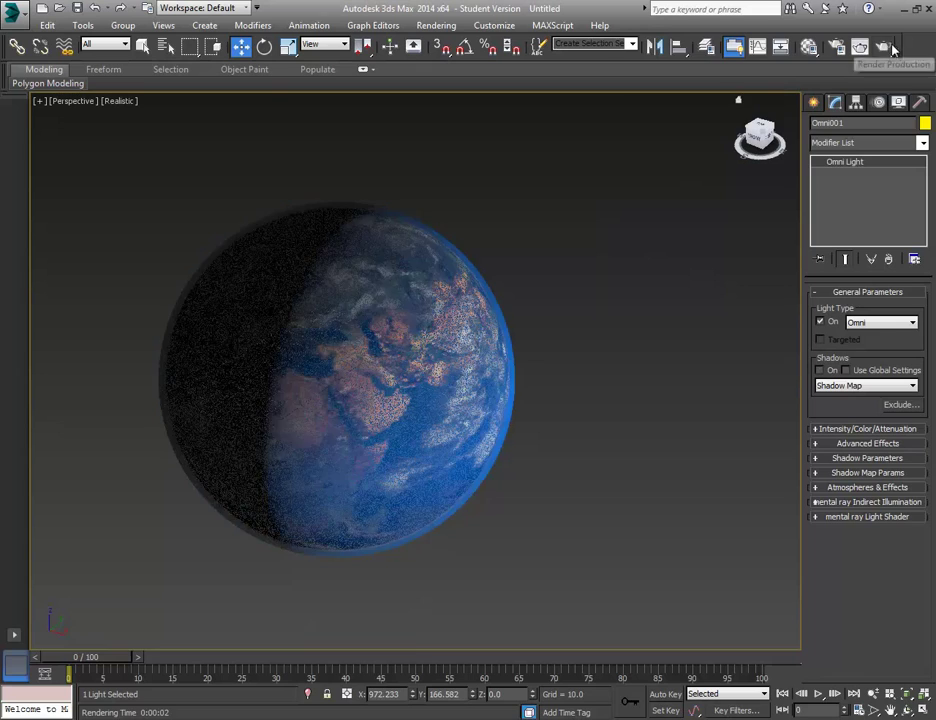
click(889, 47)
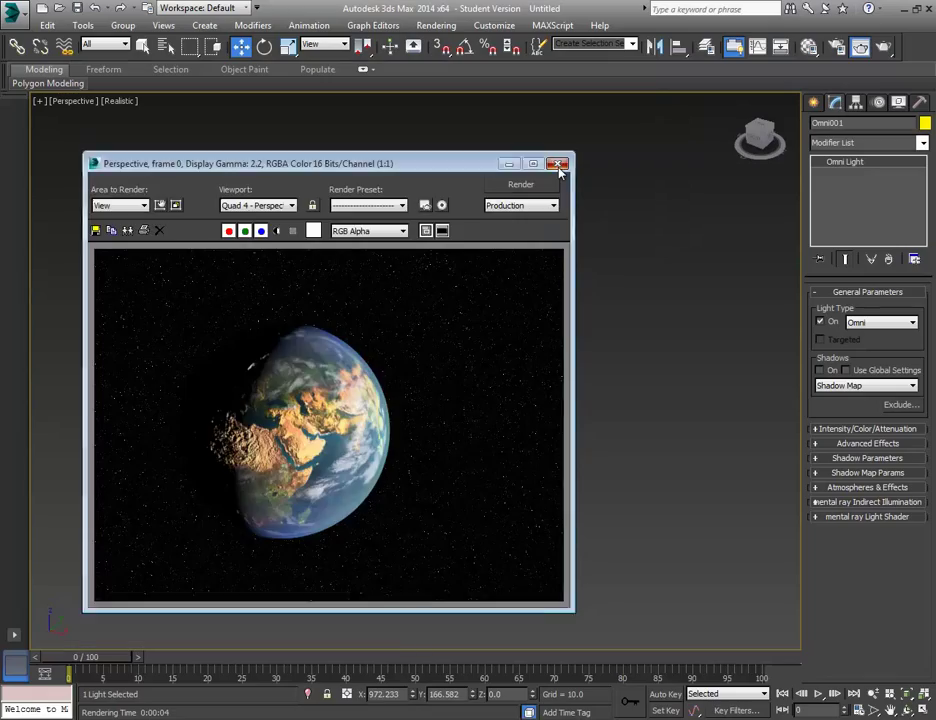
click(558, 164)
Rotate the Earth spheres to a better angle and confirm it with another render
drag(423, 368, 315, 206)
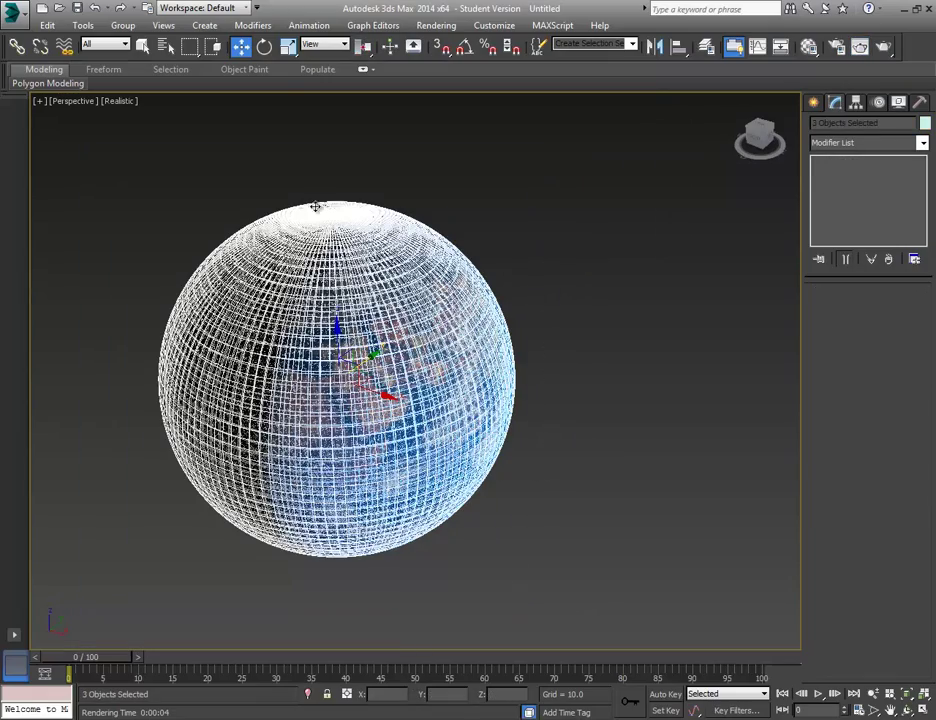
click(264, 46)
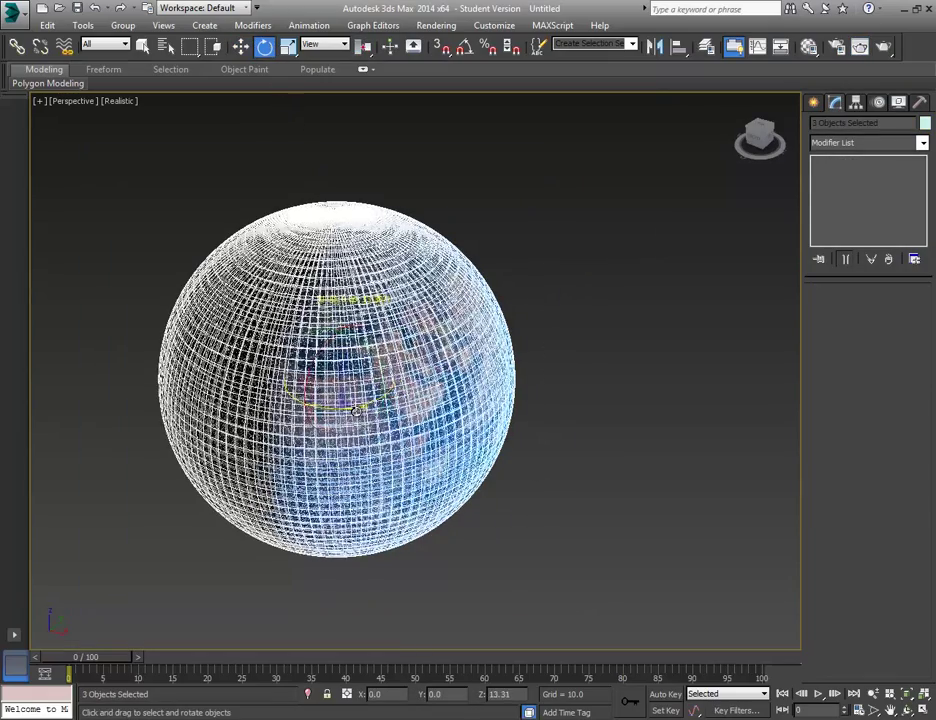
drag(335, 407, 365, 400)
click(609, 441)
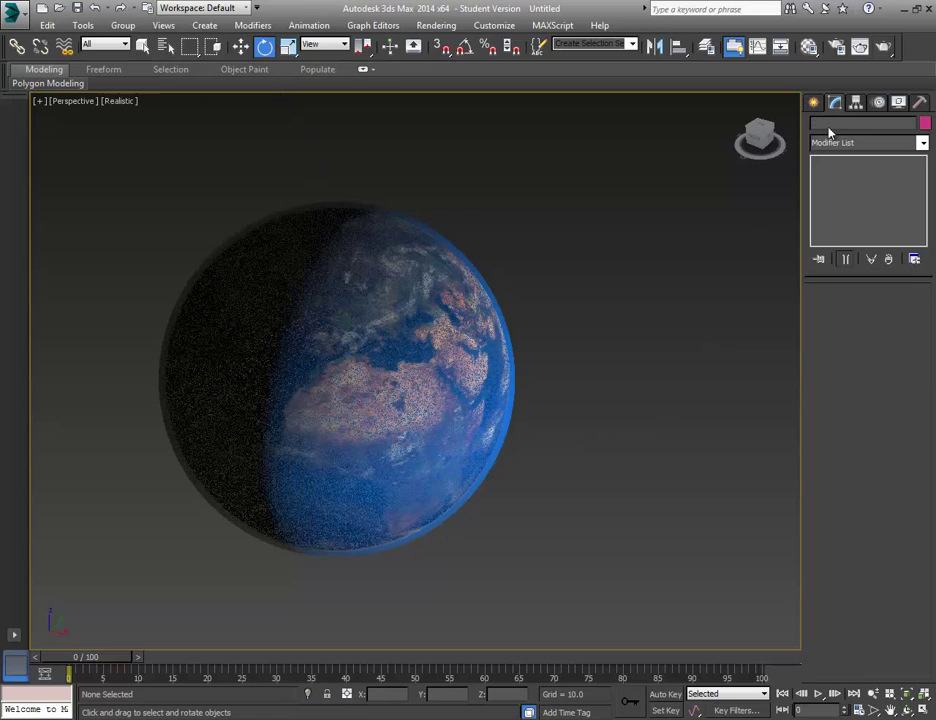
click(883, 50)
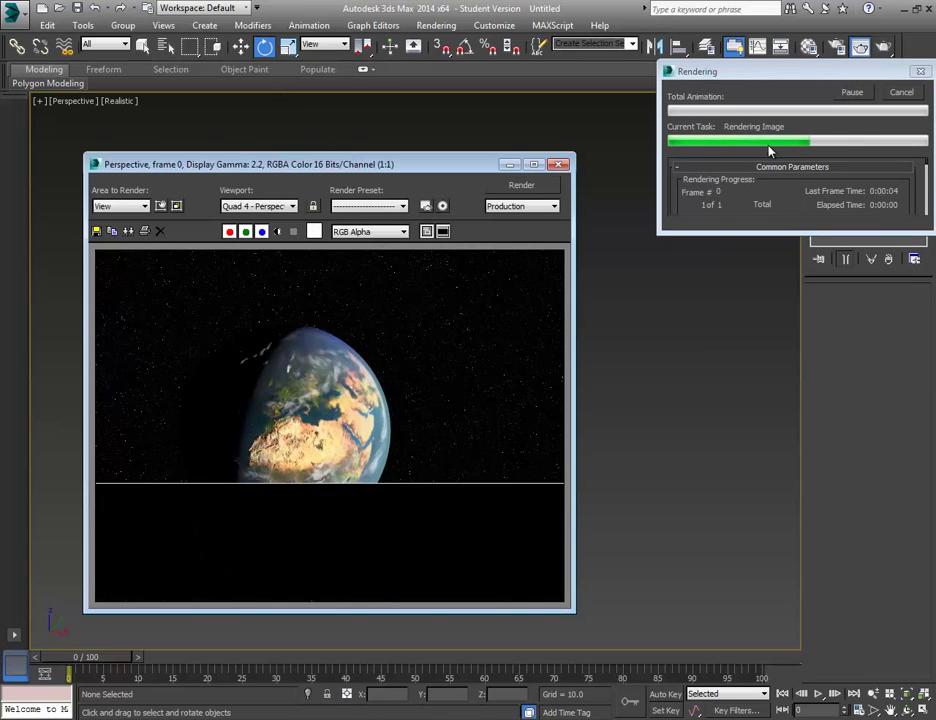
click(559, 164)
click(420, 364)
key(ctrl+a)
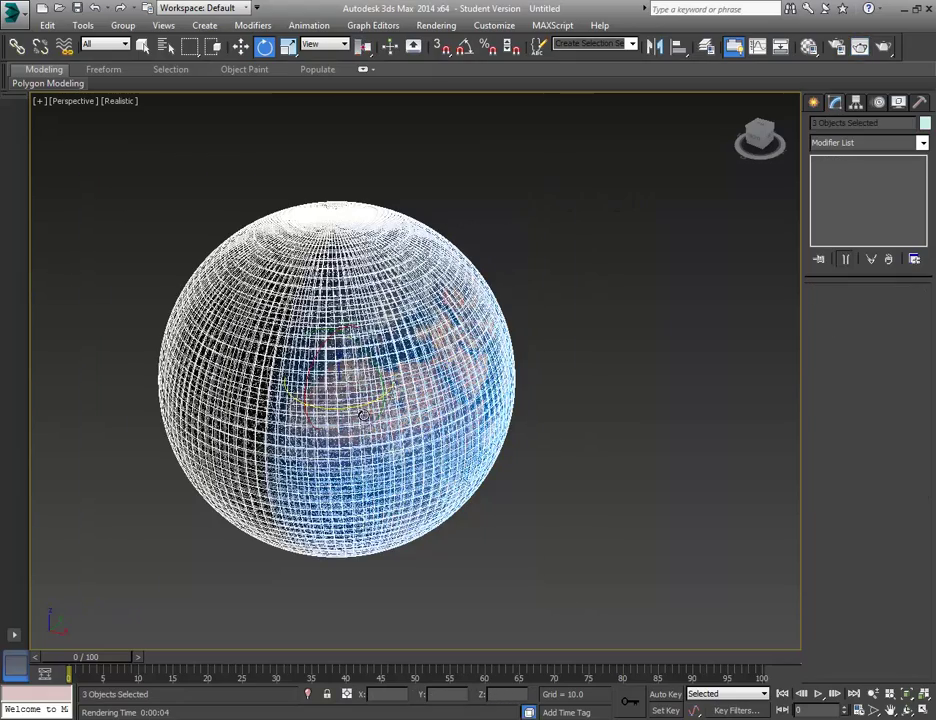
click(547, 334)
Set the Render Setup output size preset to HDTV (video), 1920 x 1080, and scroll to Render Output
click(858, 47)
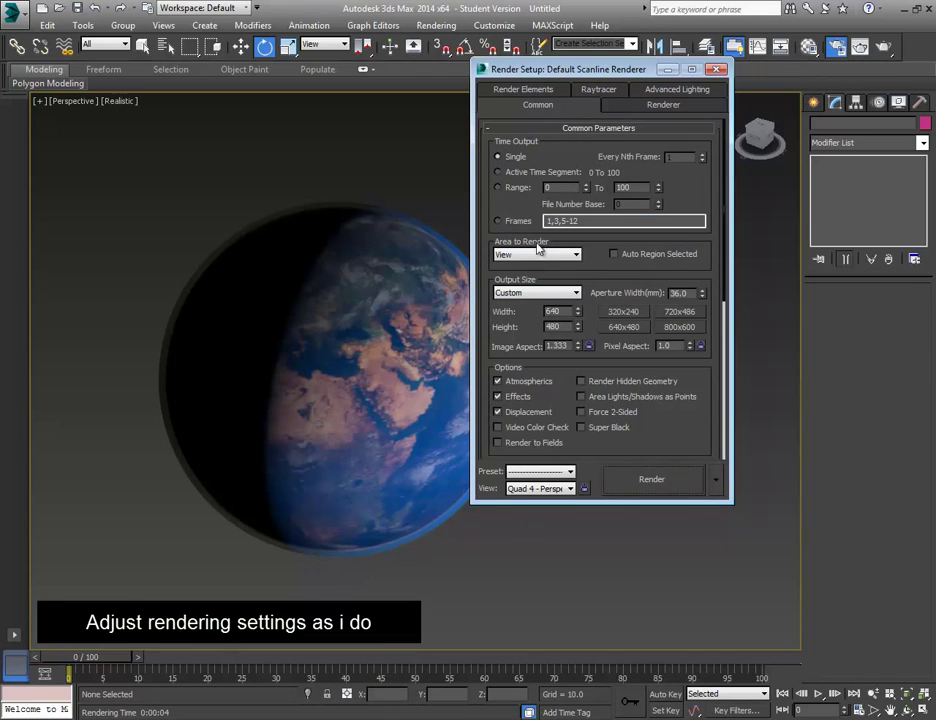
click(545, 292)
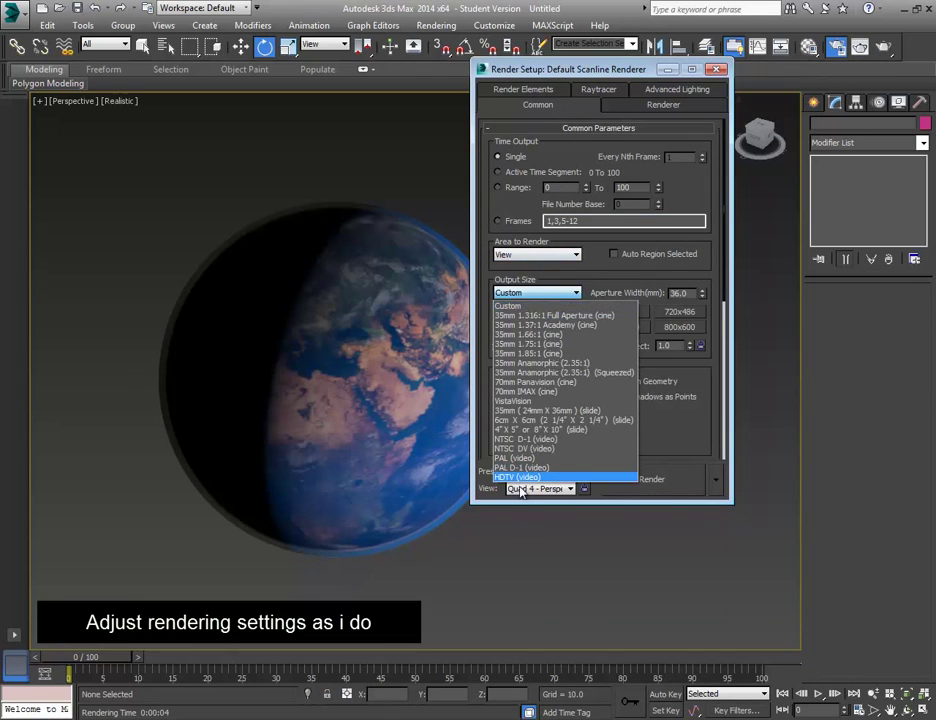
click(533, 537)
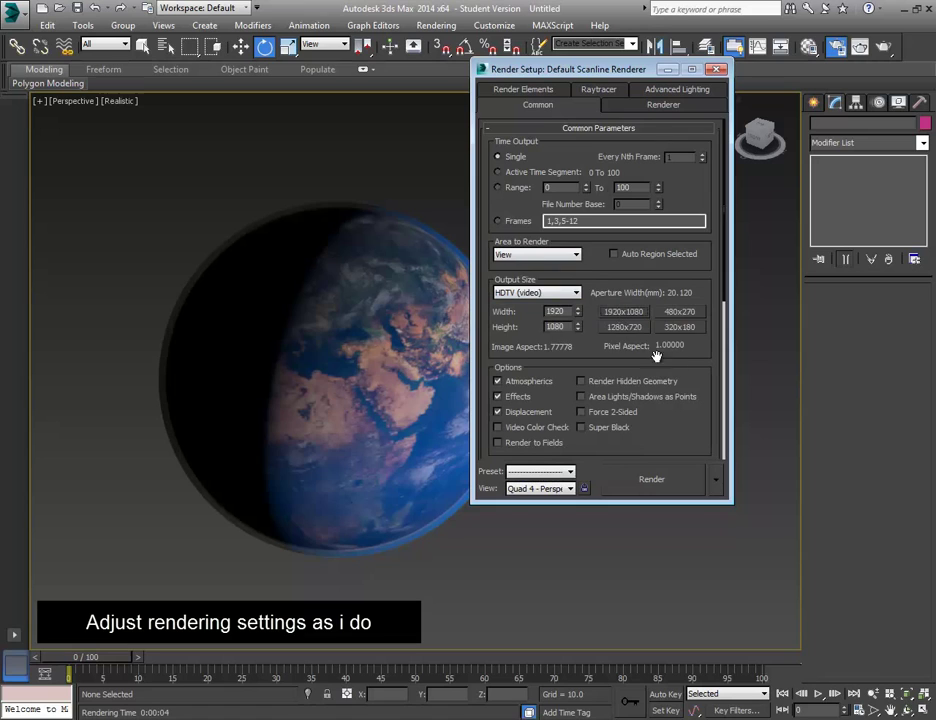
scroll(657, 356, down, 1)
scroll(680, 335, down, 2)
scroll(702, 317, down, 1)
scroll(697, 318, down, 3)
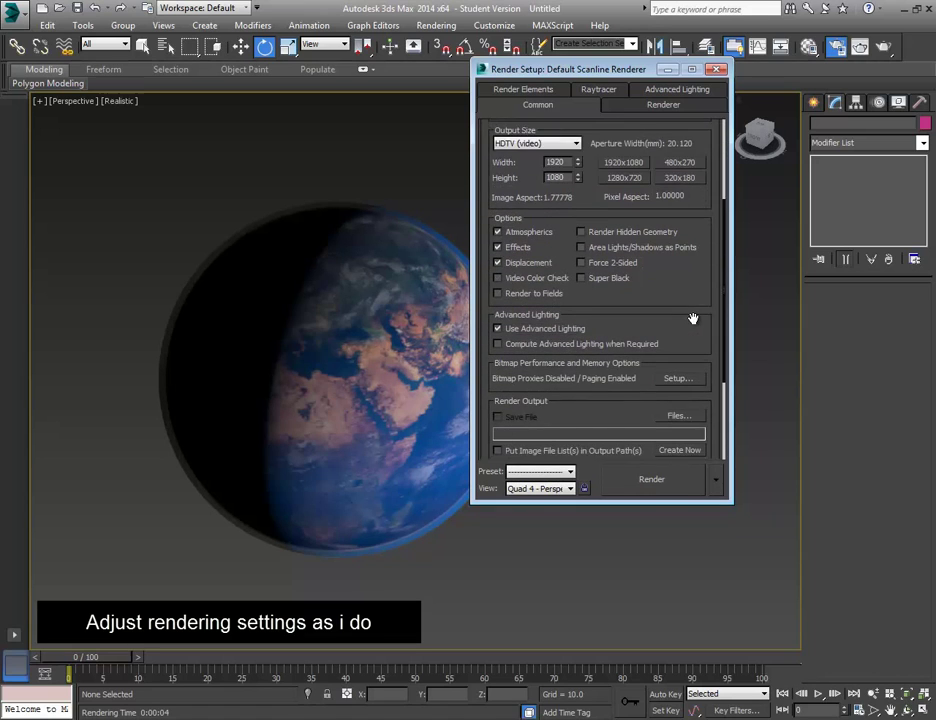
scroll(693, 318, down, 2)
scroll(620, 340, down, 1)
Set render output to earth5.jpg in Libraries > Videos > earth proj at JPEG quality 100
click(675, 351)
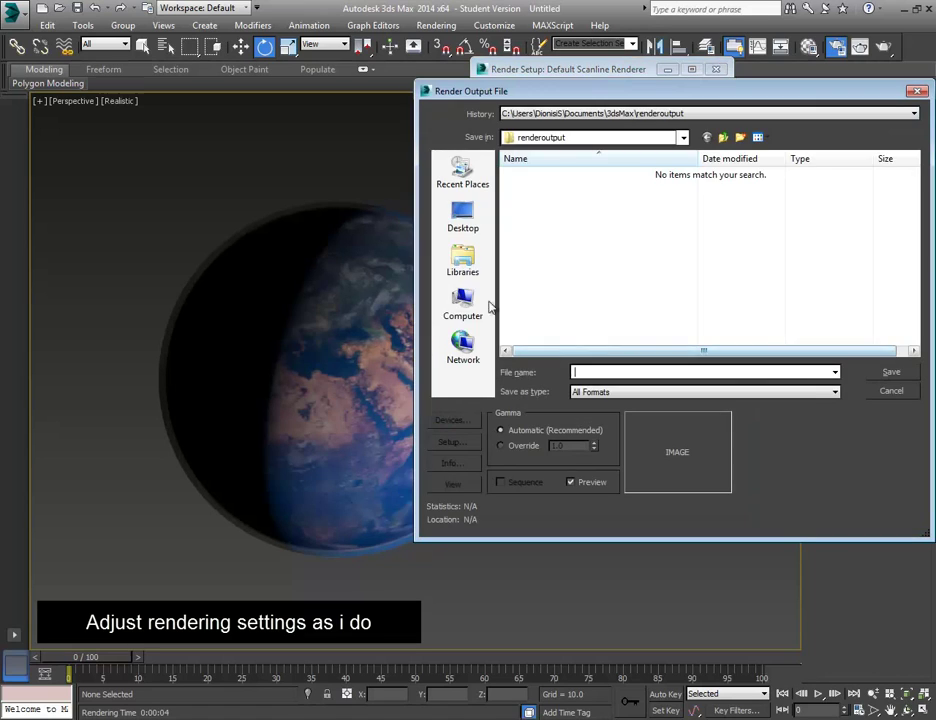
click(463, 265)
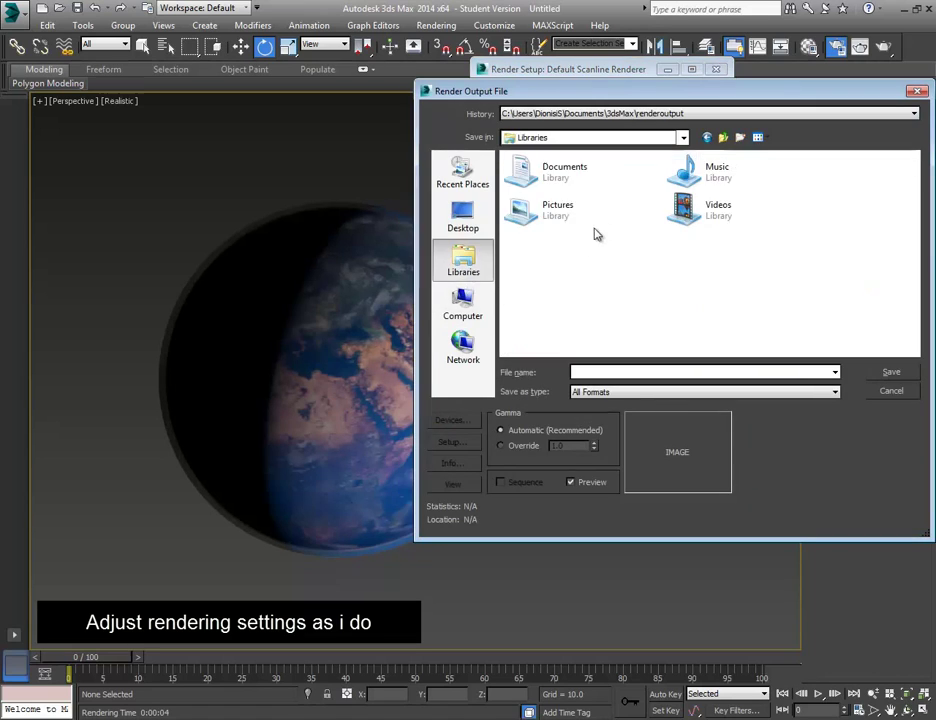
double_click(718, 212)
double_click(547, 190)
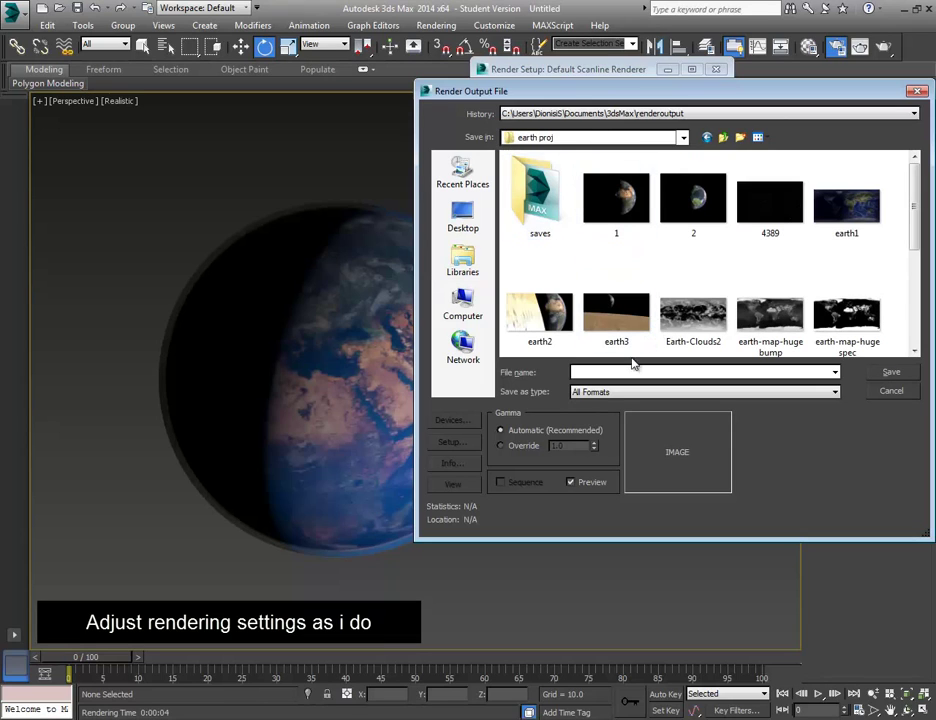
click(620, 372)
text(eart)
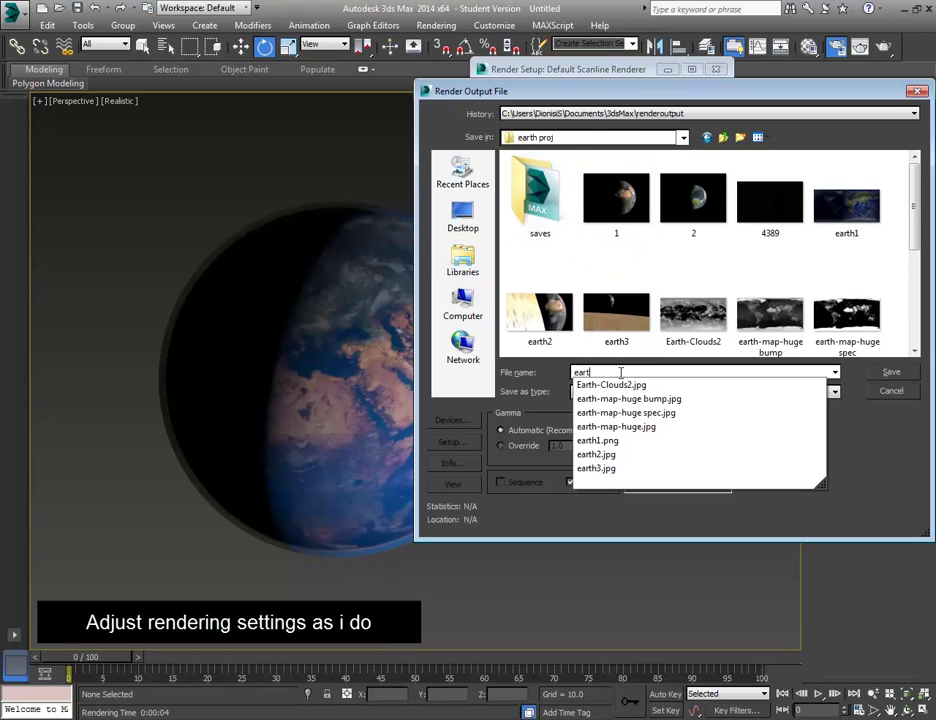
text(h5)
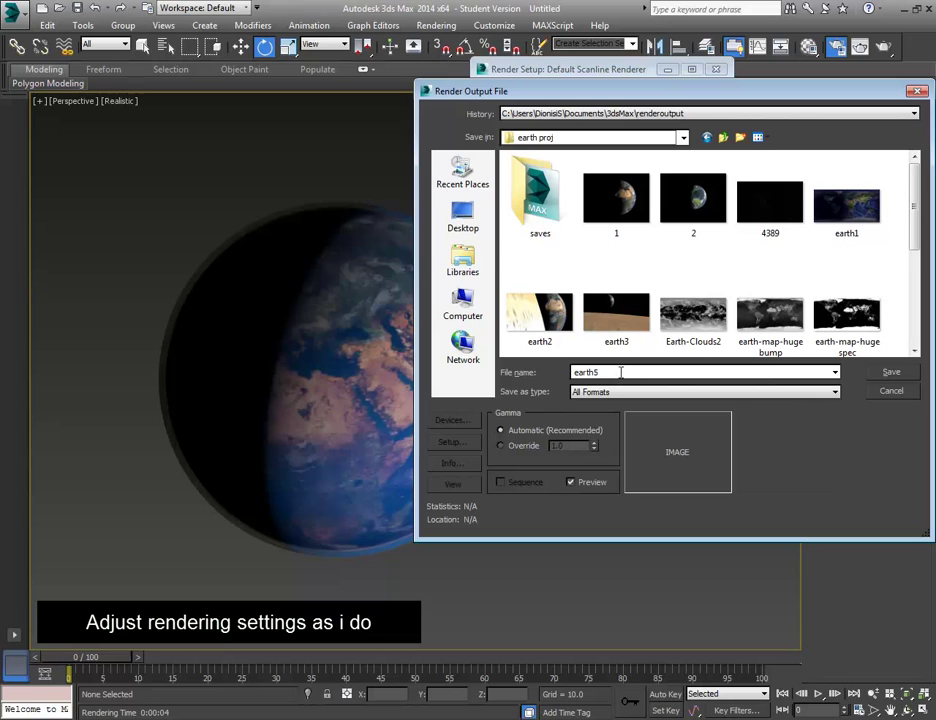
click(625, 394)
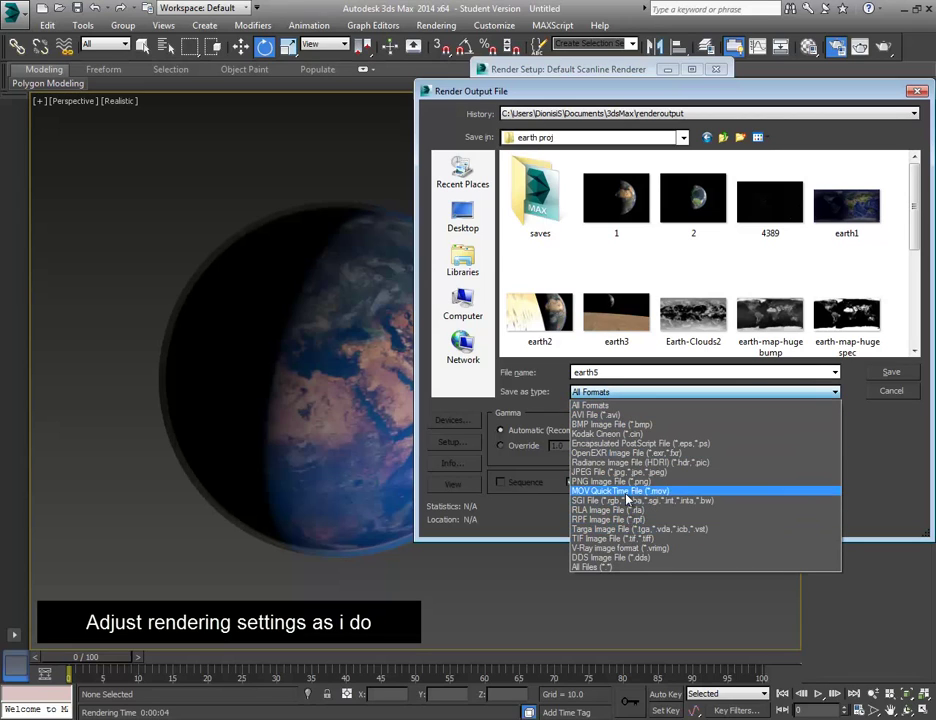
click(625, 471)
click(878, 374)
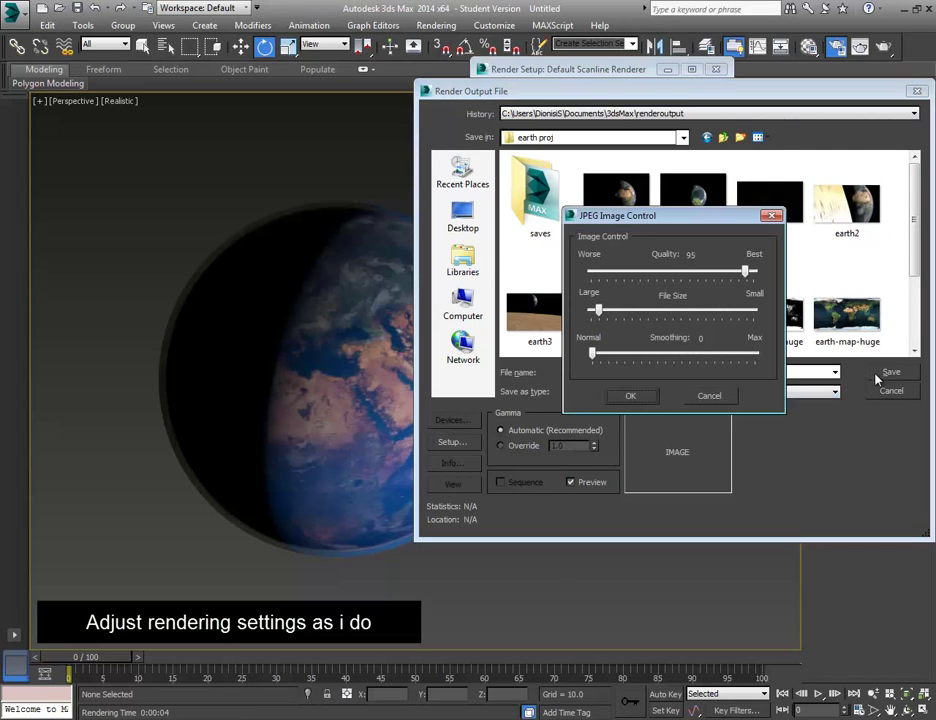
drag(600, 317, 589, 318)
click(629, 393)
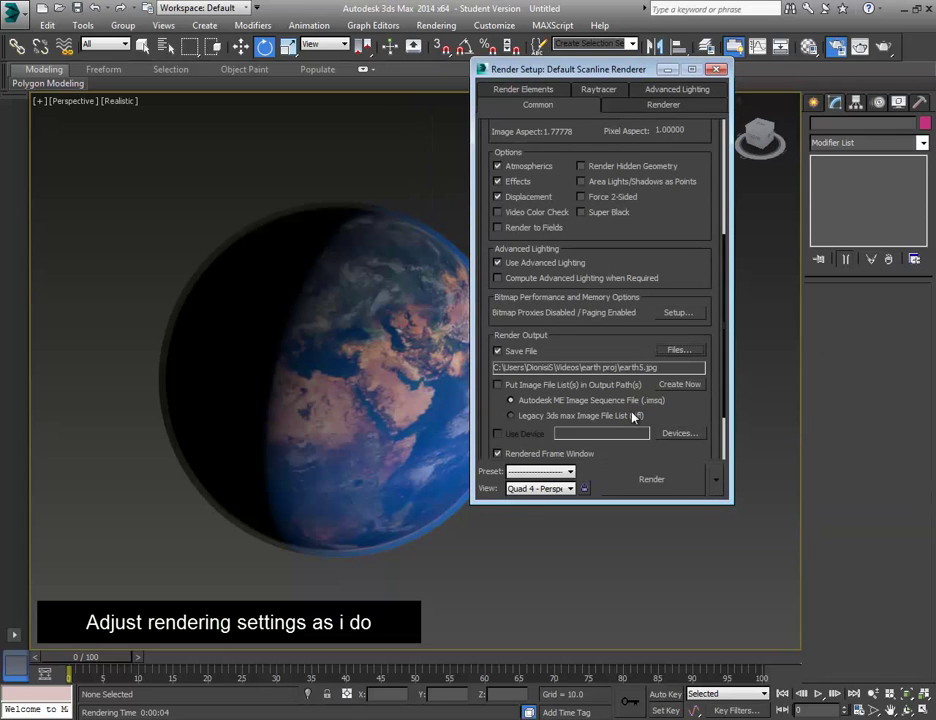
Turn on the Raytracer global ray antialiaser using Multiresolution Adaptive Antialiaser
mouse_move(600, 328)
mouse_down()
mouse_move(590, 313)
mouse_move(592, 189)
mouse_up()
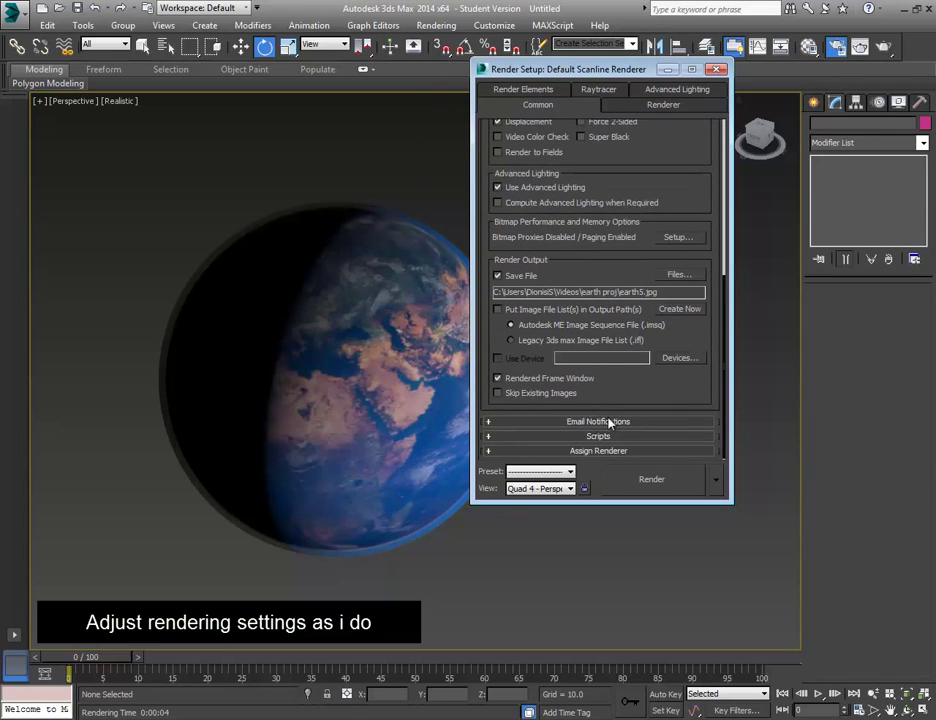
click(551, 92)
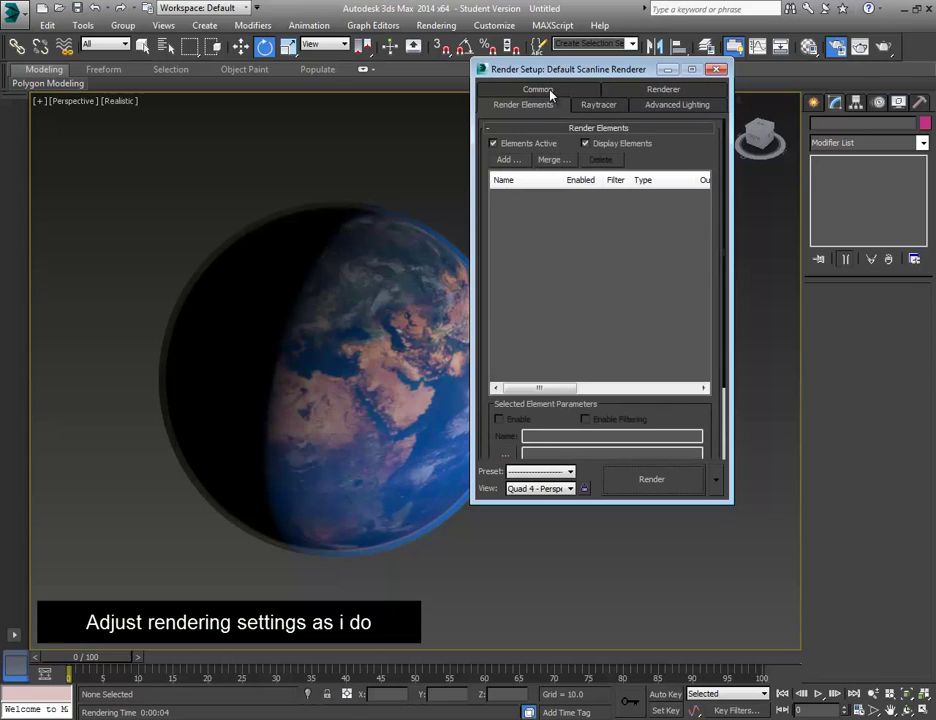
click(600, 106)
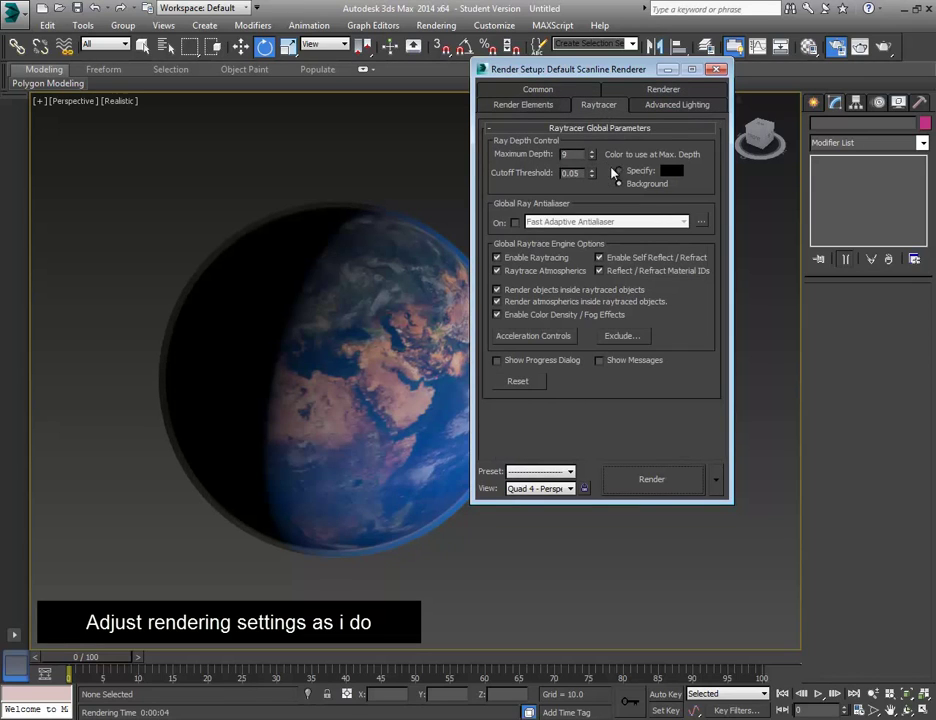
click(514, 223)
click(579, 223)
click(583, 233)
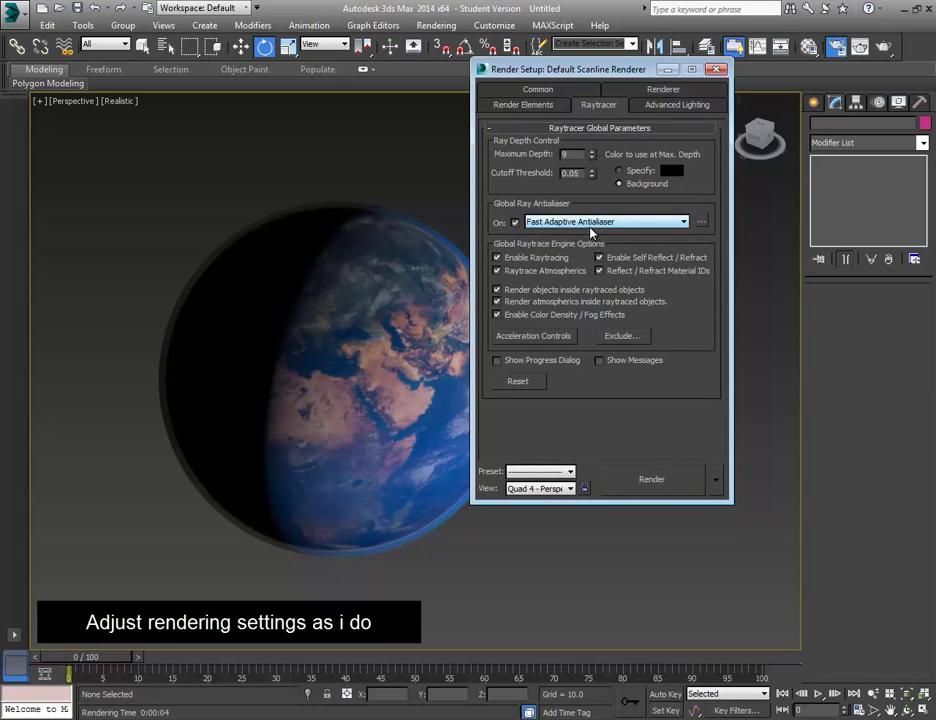
click(585, 222)
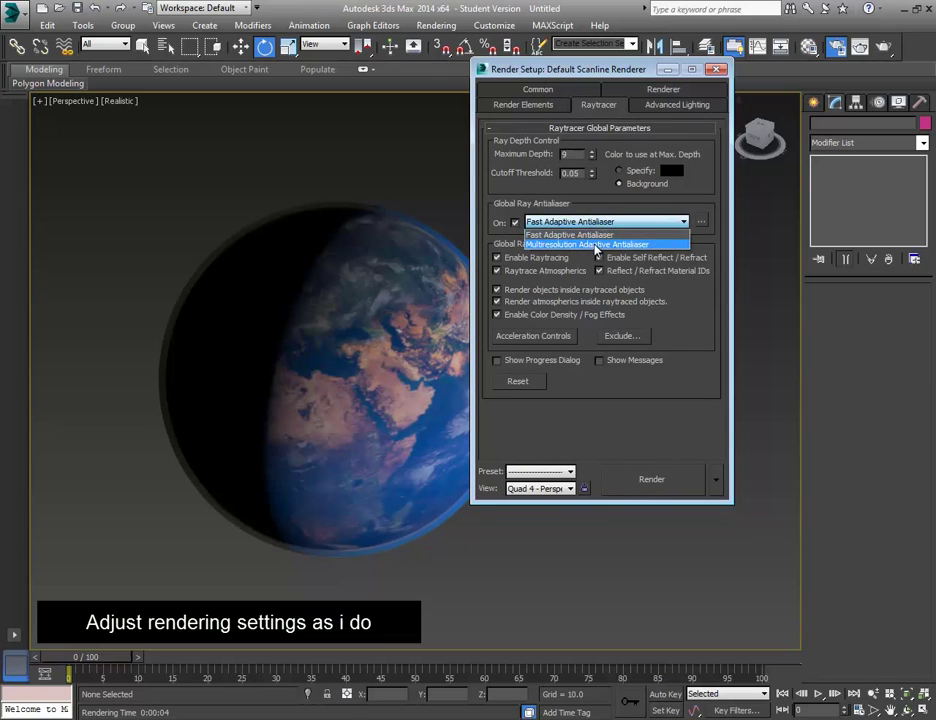
click(596, 245)
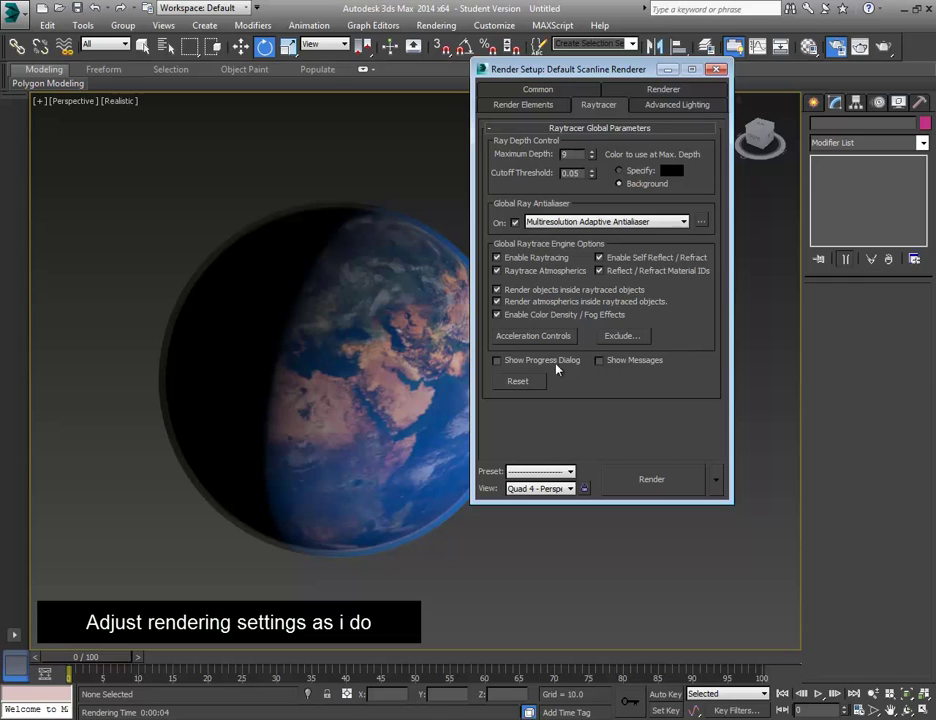
Leave the Advanced Lighting plug-in unchanged and return to the Renderer settings
click(665, 106)
click(659, 150)
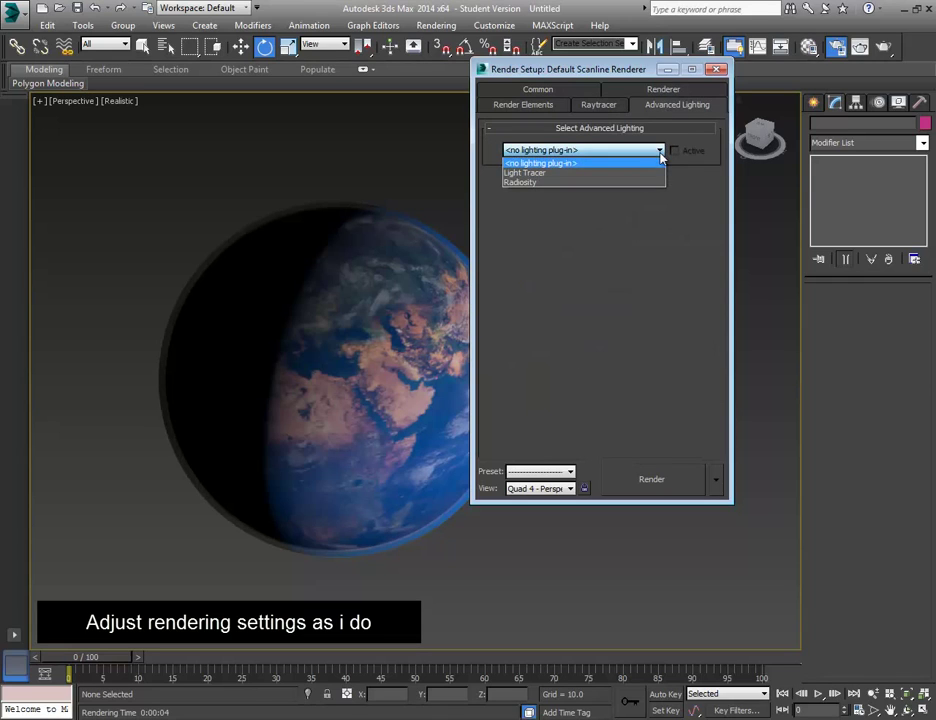
click(660, 155)
click(668, 89)
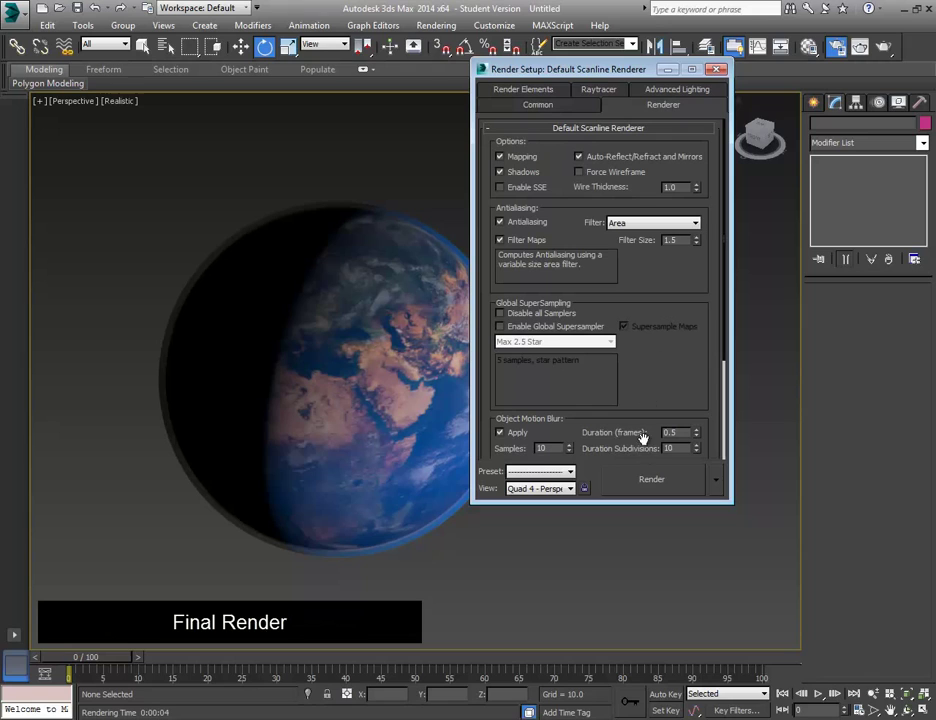
Render the final HDTV Earth image, then dismiss the Save Image dialog without saving
click(653, 480)
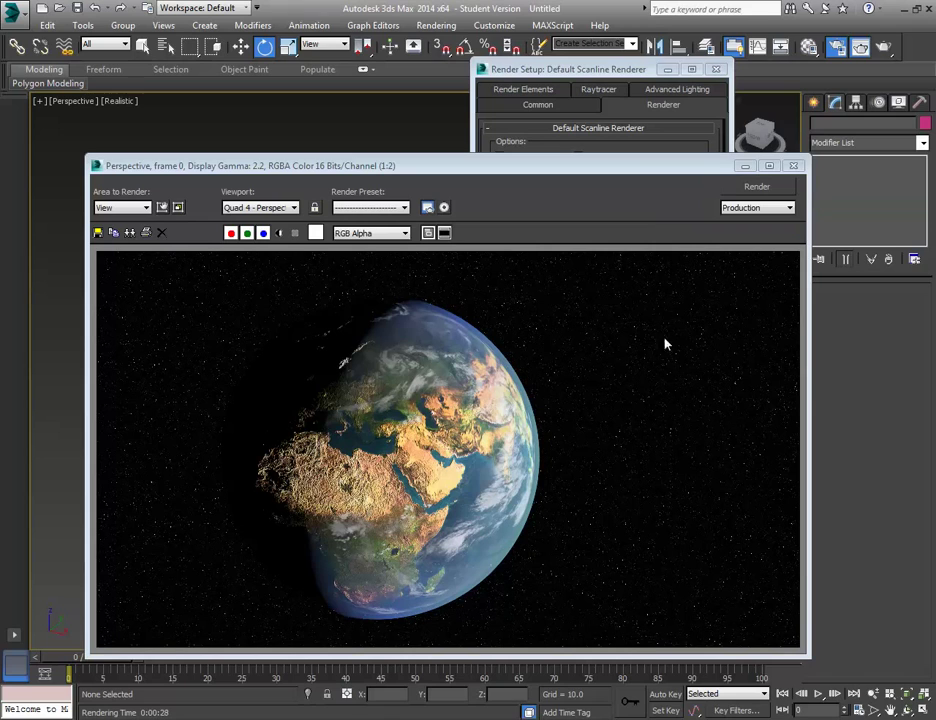
click(97, 232)
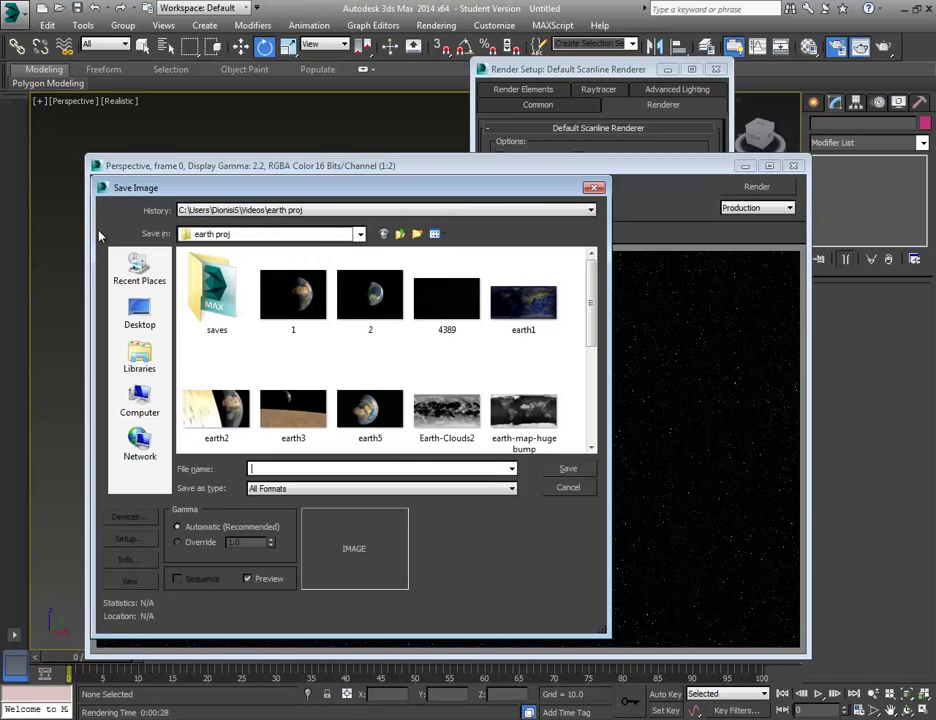
click(593, 188)
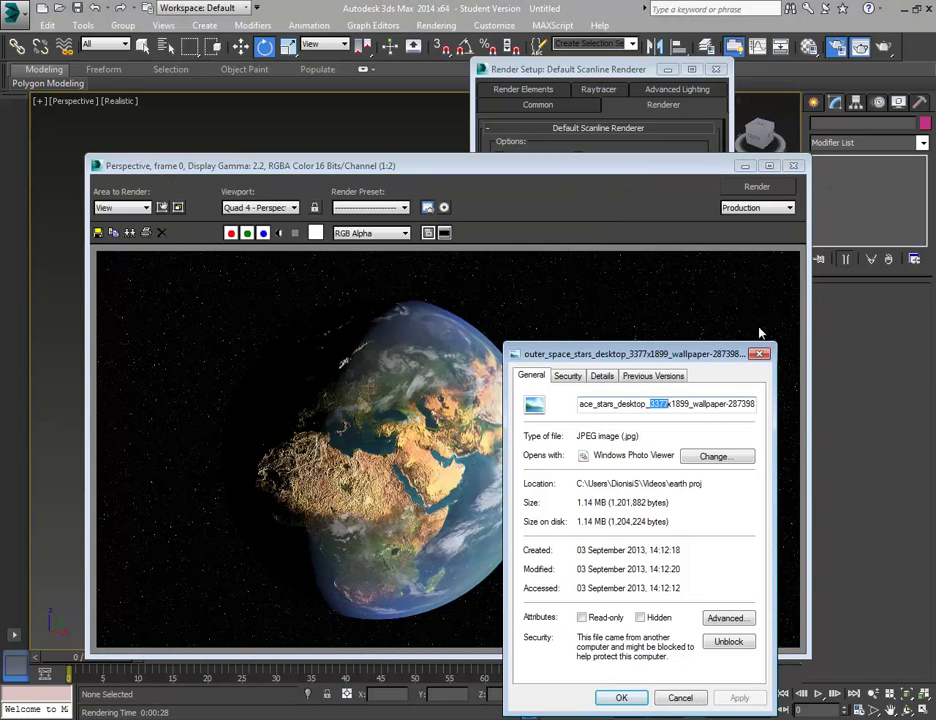
Close the properties window and open earth5 from Videos > earth proj in Windows Photo Viewer
click(760, 354)
key(super+e)
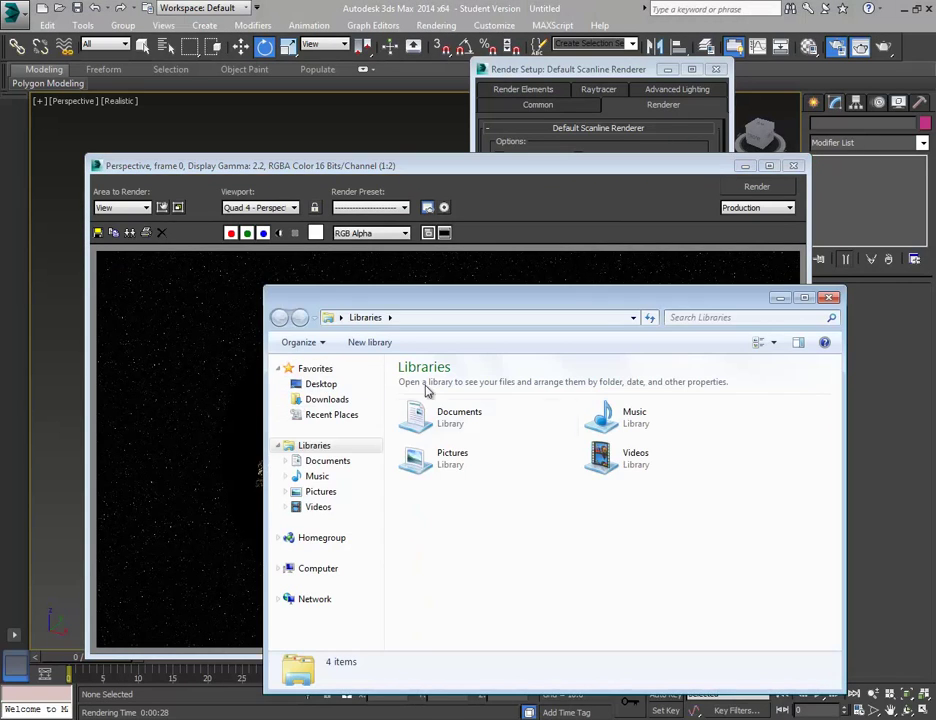
double_click(627, 462)
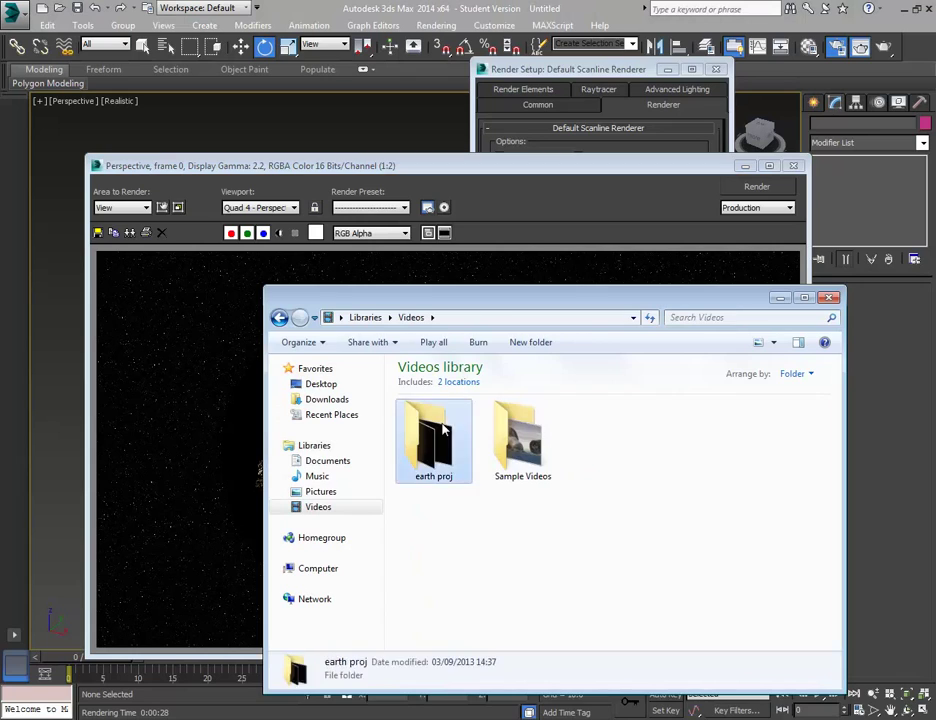
double_click(443, 428)
click(605, 470)
scroll(604, 467, down, 1)
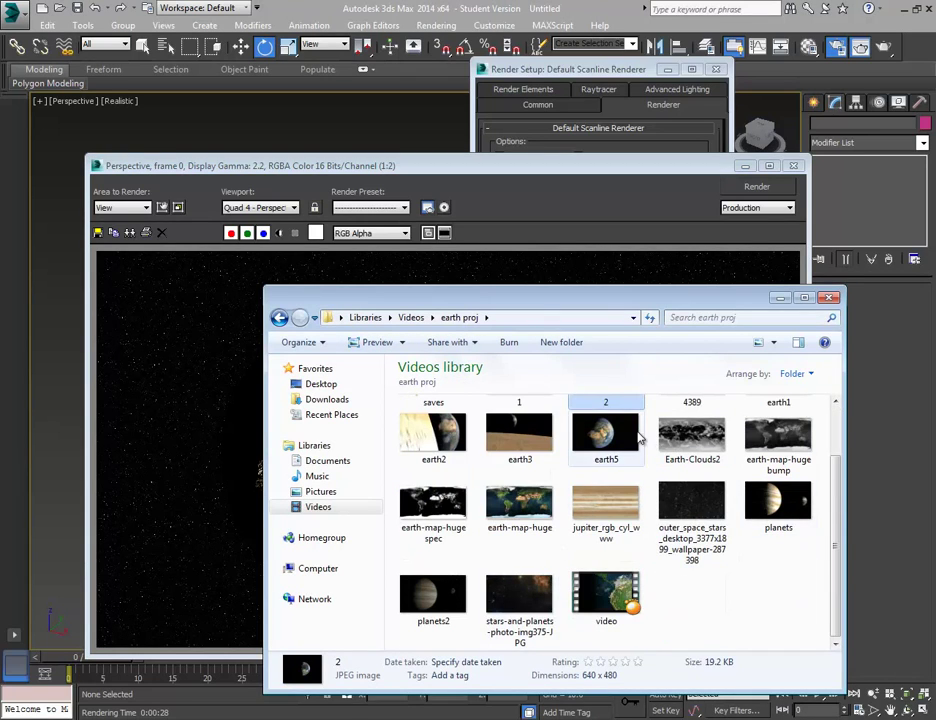
double_click(640, 437)
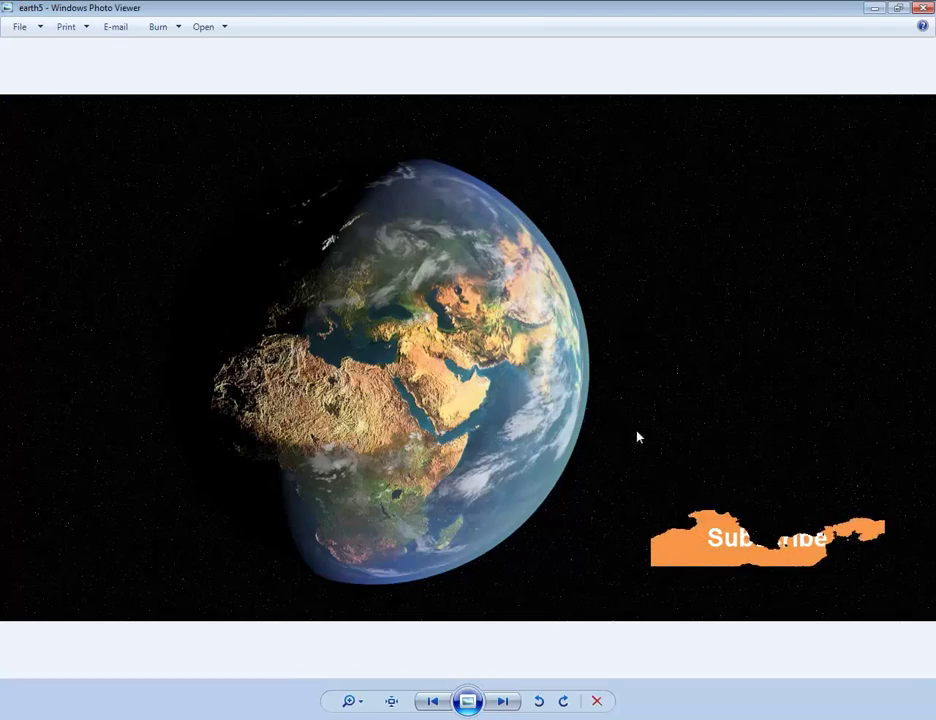